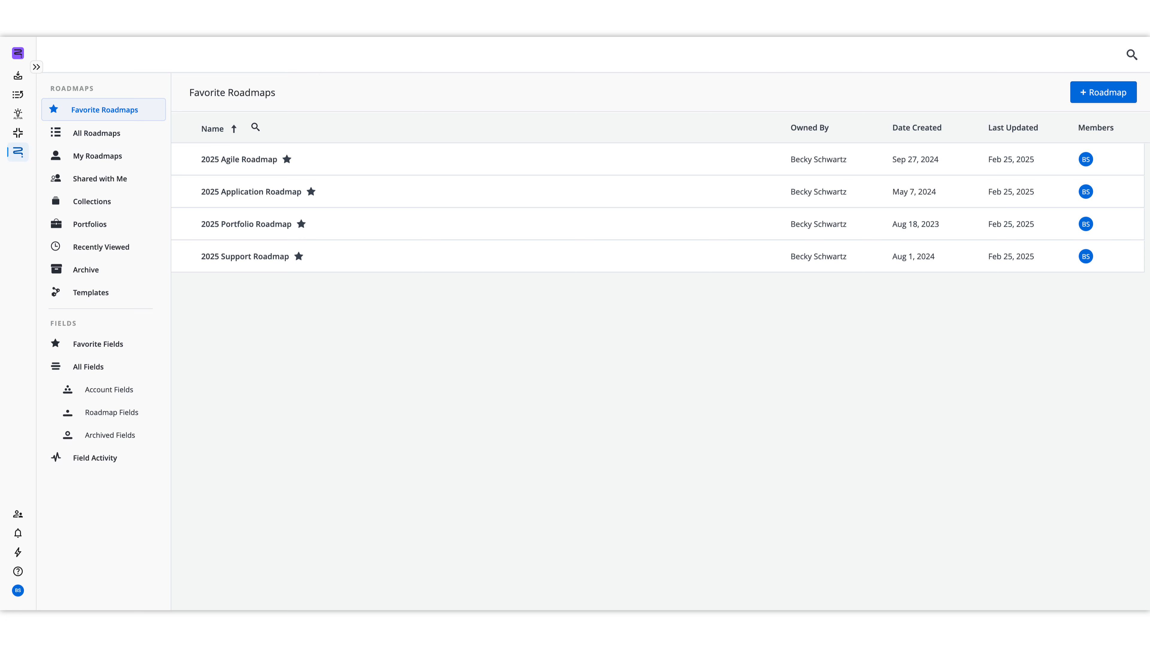
left_click(1130, 107)
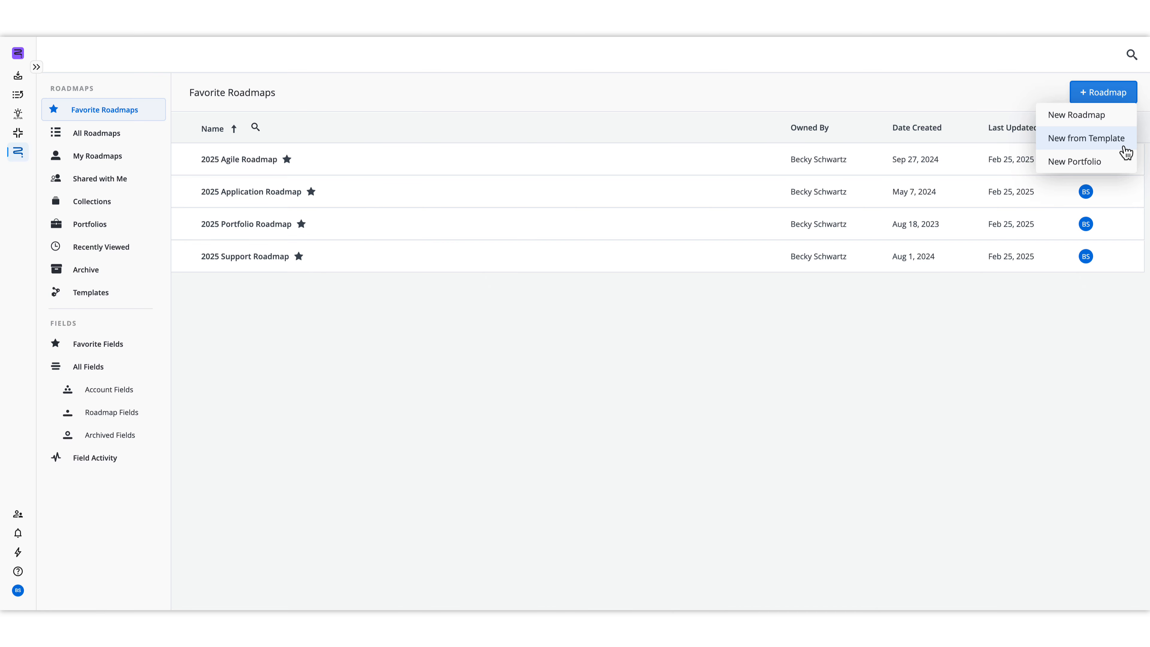
left_click(1124, 151)
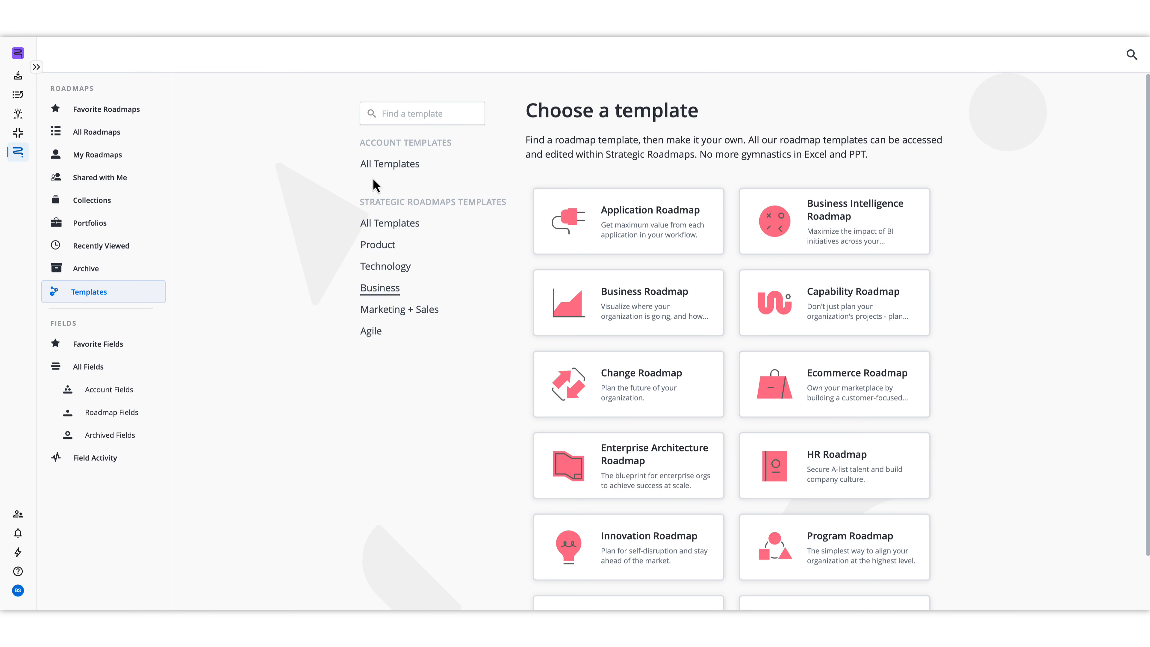
left_click(99, 113)
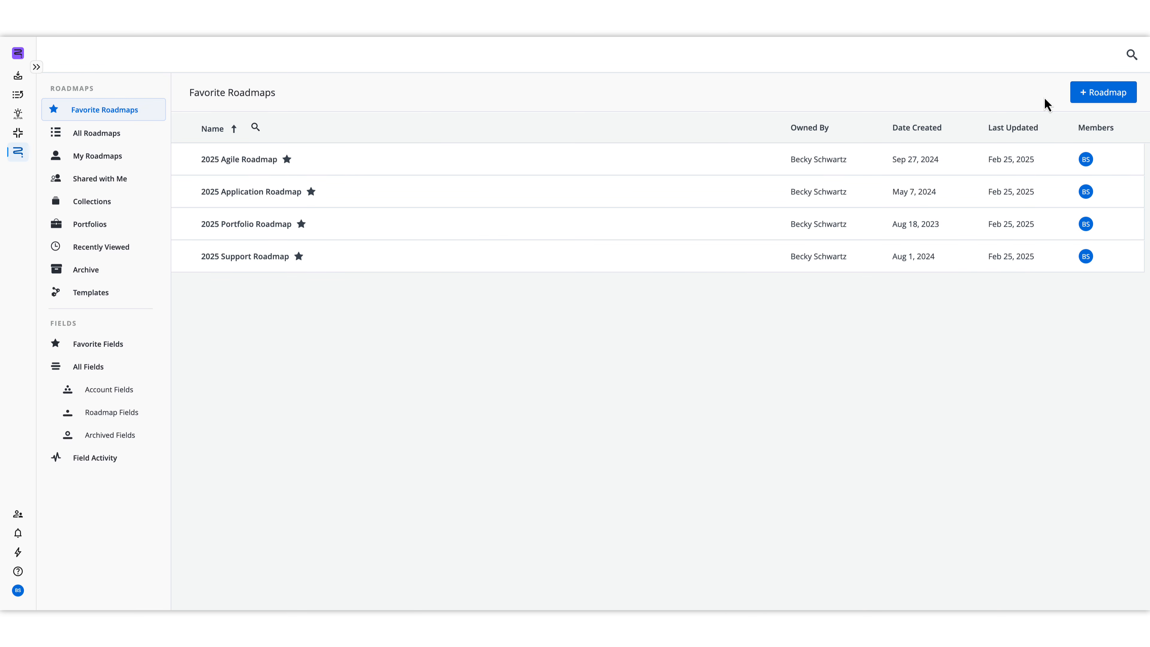
Step: Create a new blank roadmap titled "Product Development Roadmap - 2025"
left_click(1080, 100)
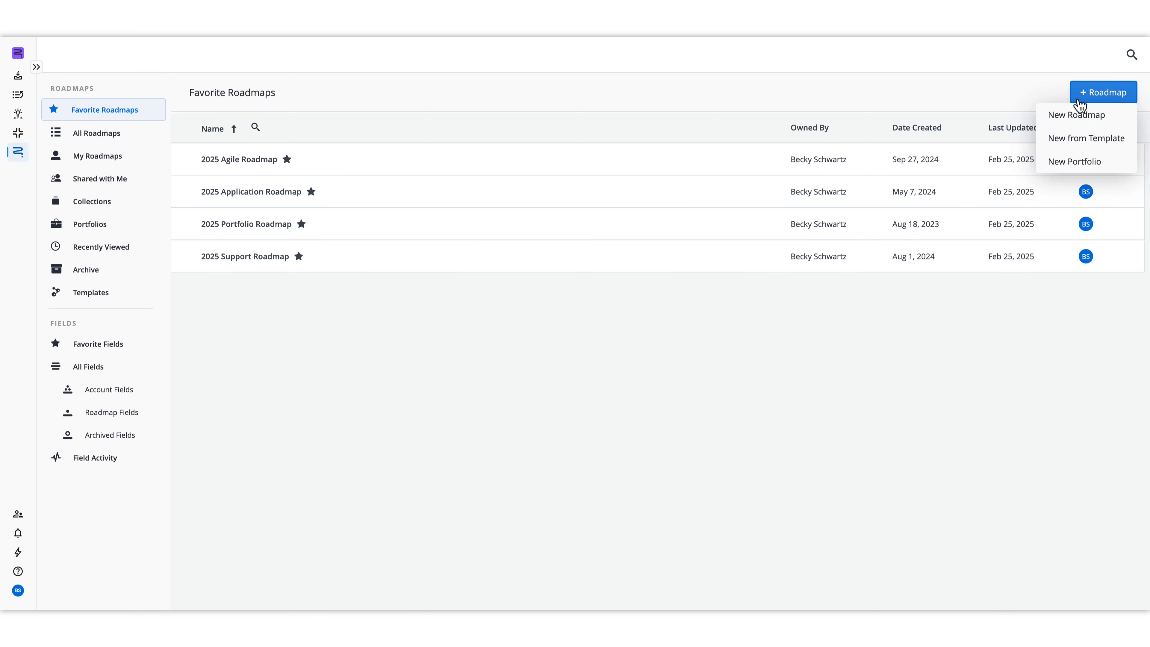
left_click(1084, 118)
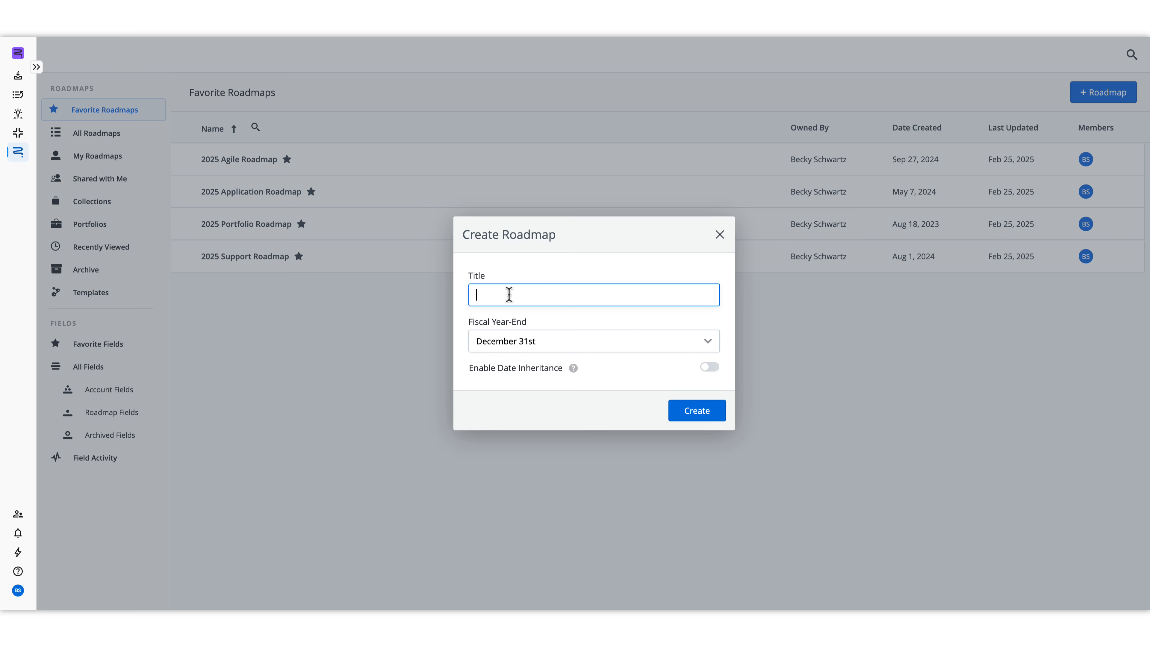
type("Product Development Roadmap - 2025")
left_click(627, 367)
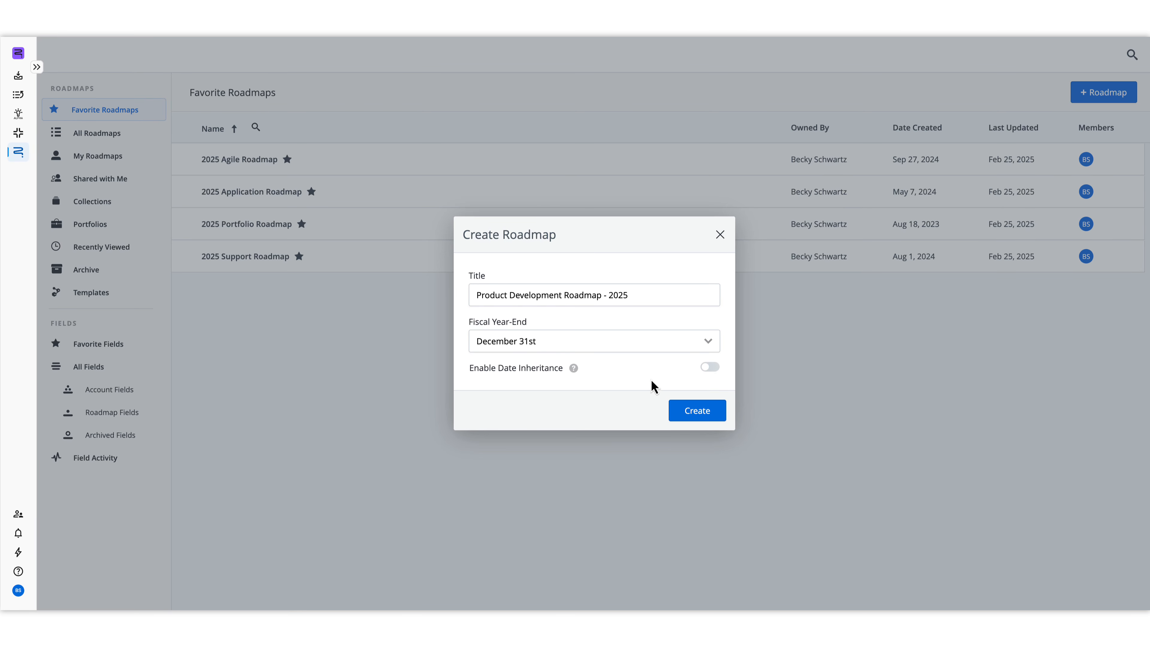
left_click(679, 406)
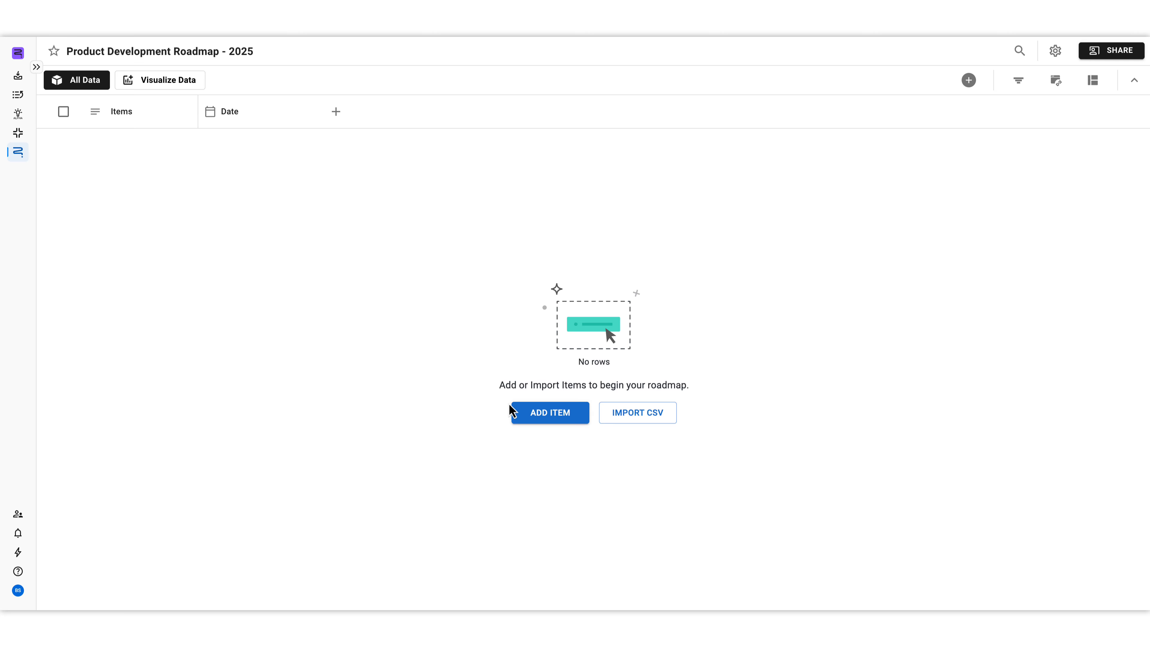
Step: Import the items from the CSV file into the roadmap, keeping the suggested field mapping and date format
left_click(971, 81)
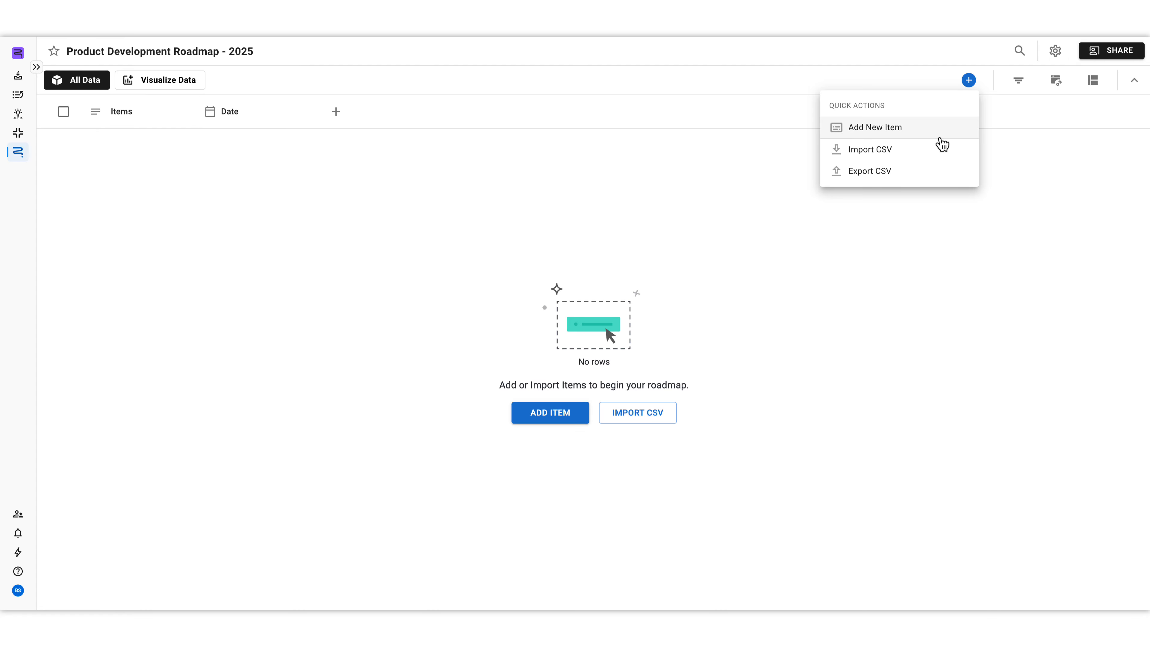
left_click(933, 155)
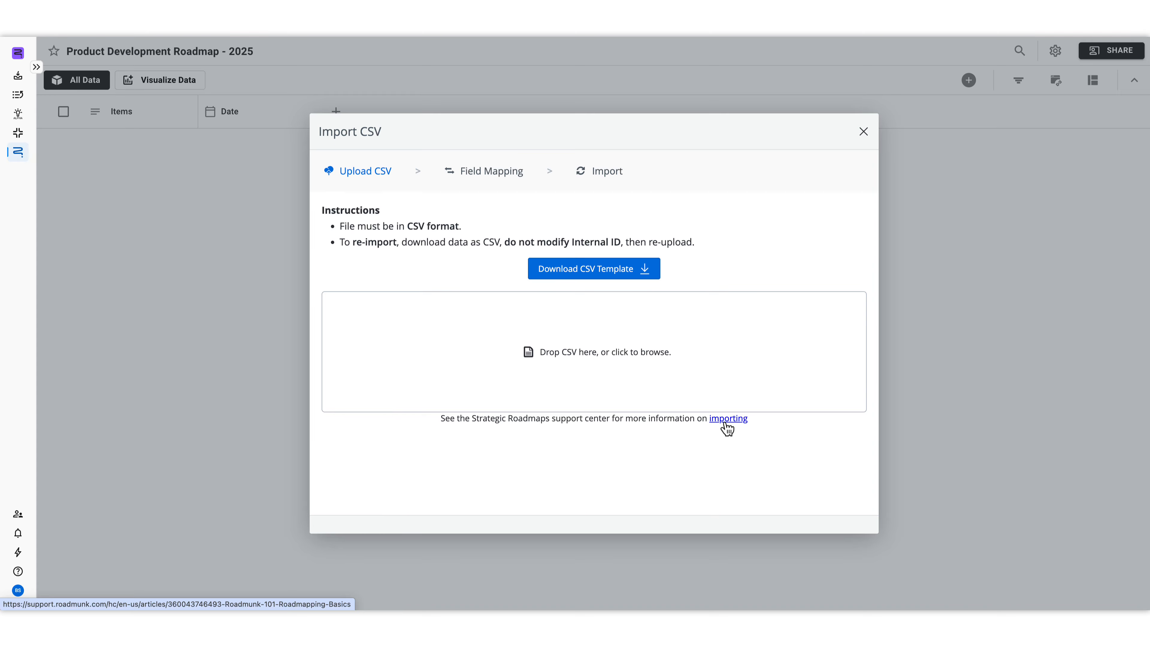
left_click_drag(264, 206, 540, 367)
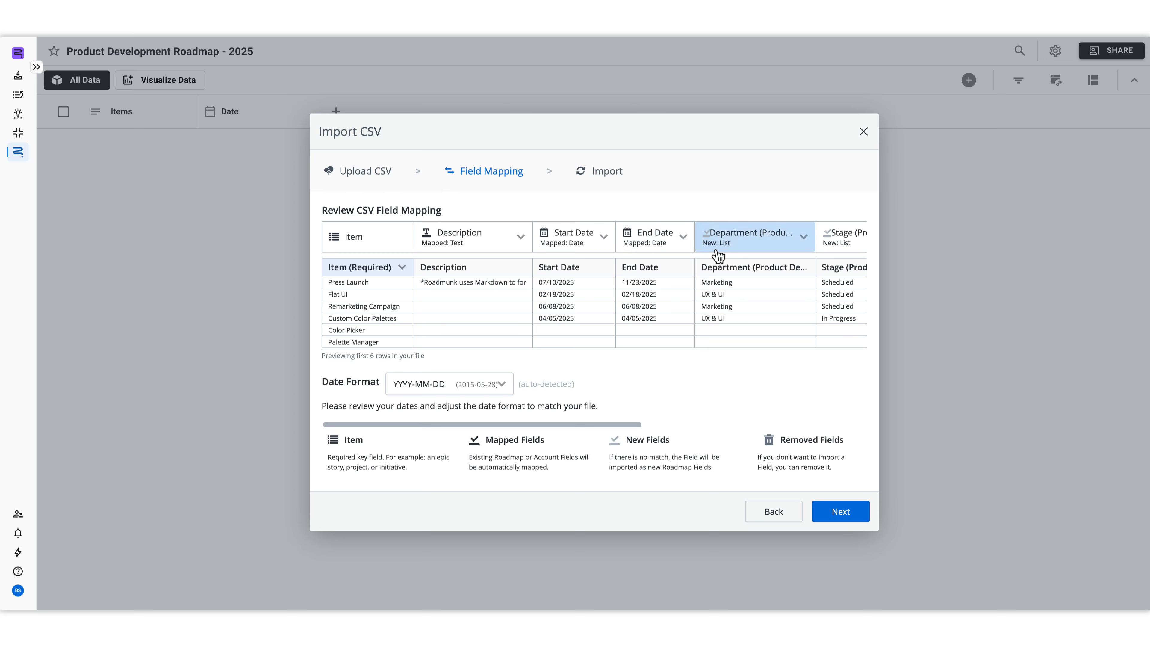
left_click(516, 246)
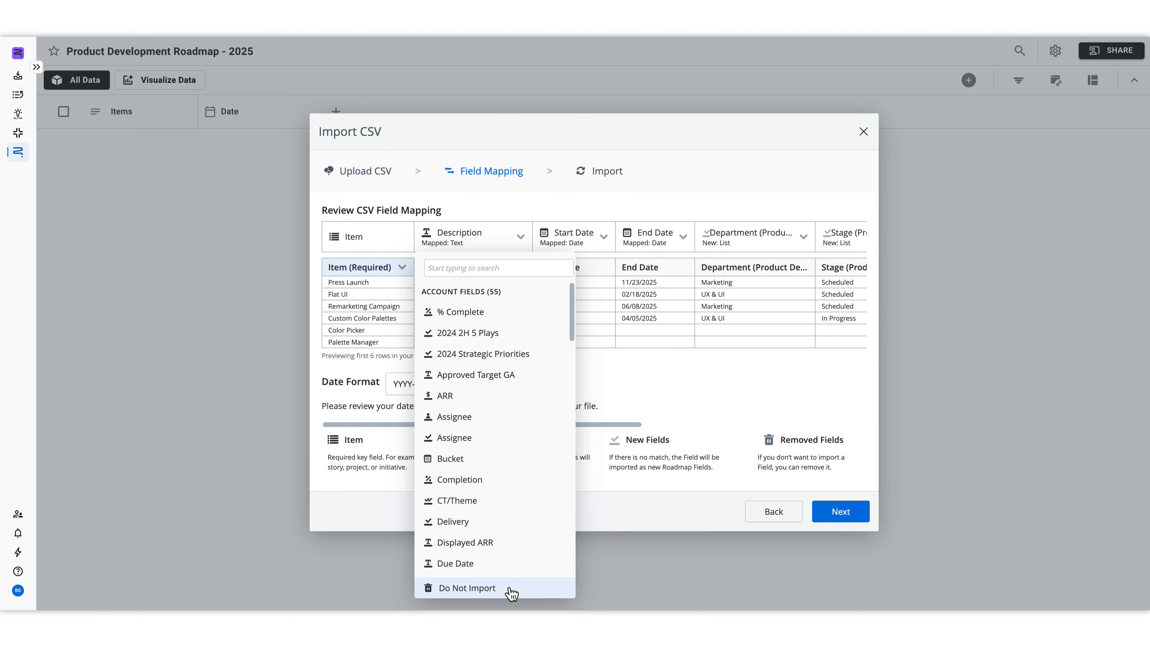
left_click(710, 405)
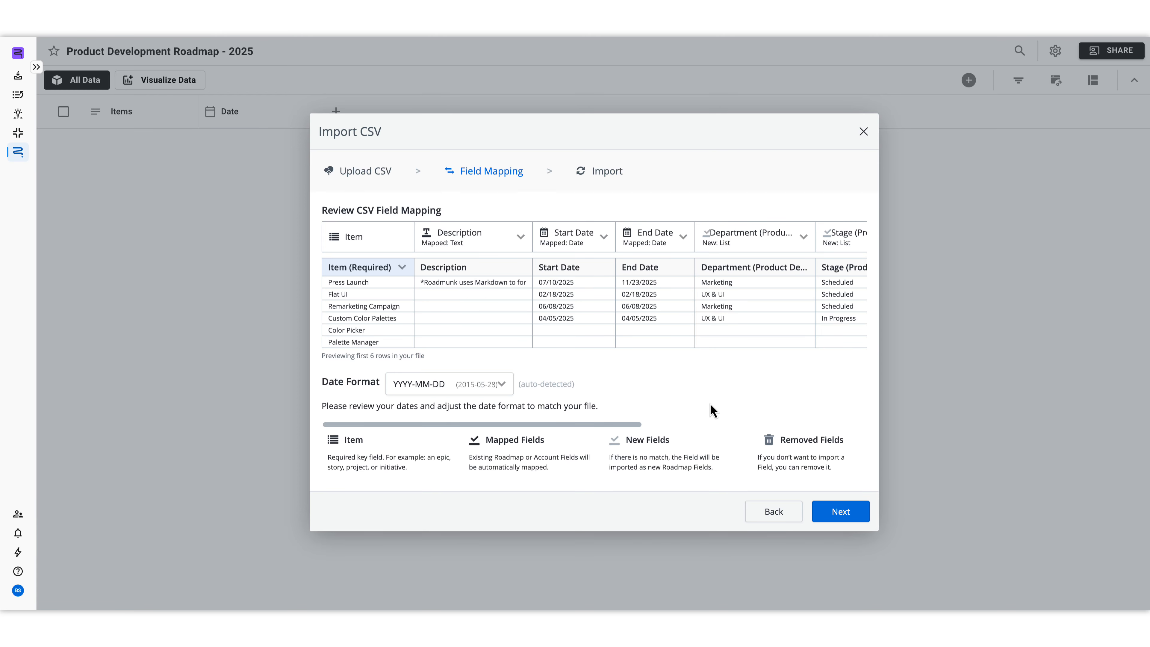
left_click(833, 511)
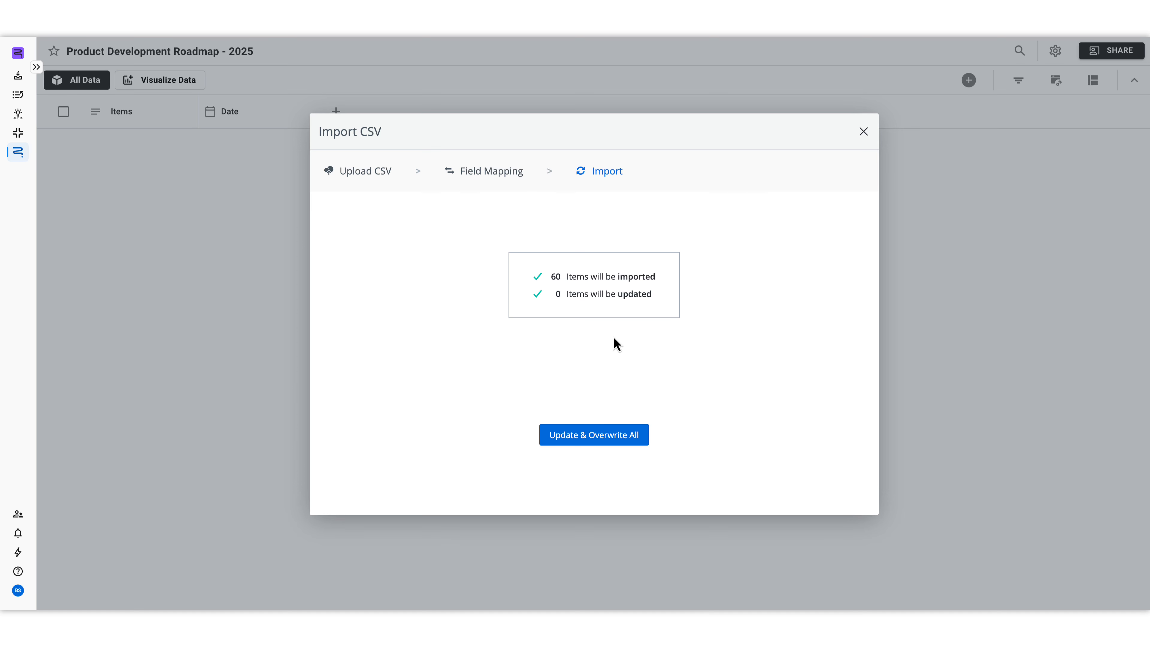
left_click(590, 446)
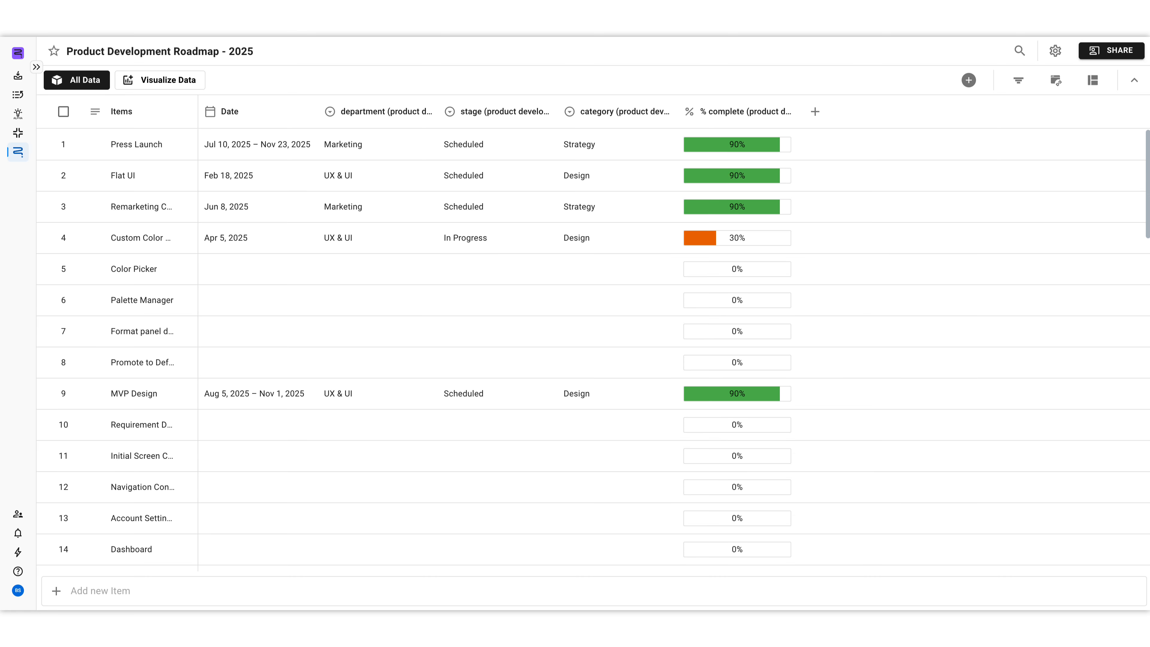
Step: Add the existing account field Priority as a column and set the Press Launch item's priority to High
left_click(815, 112)
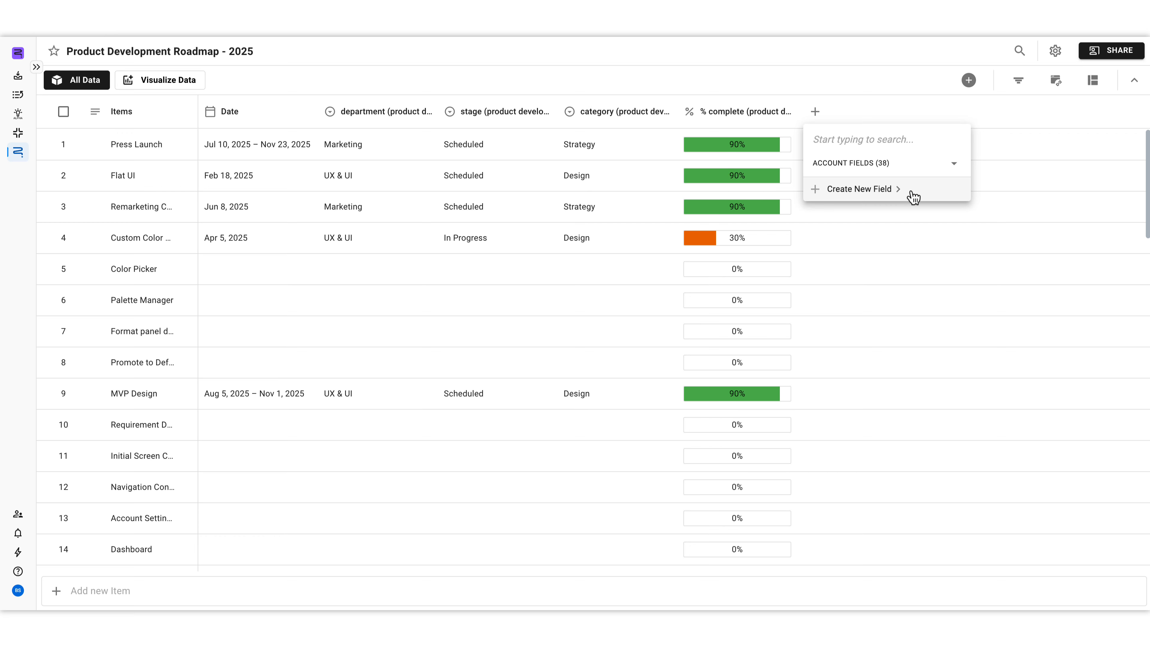
left_click(947, 173)
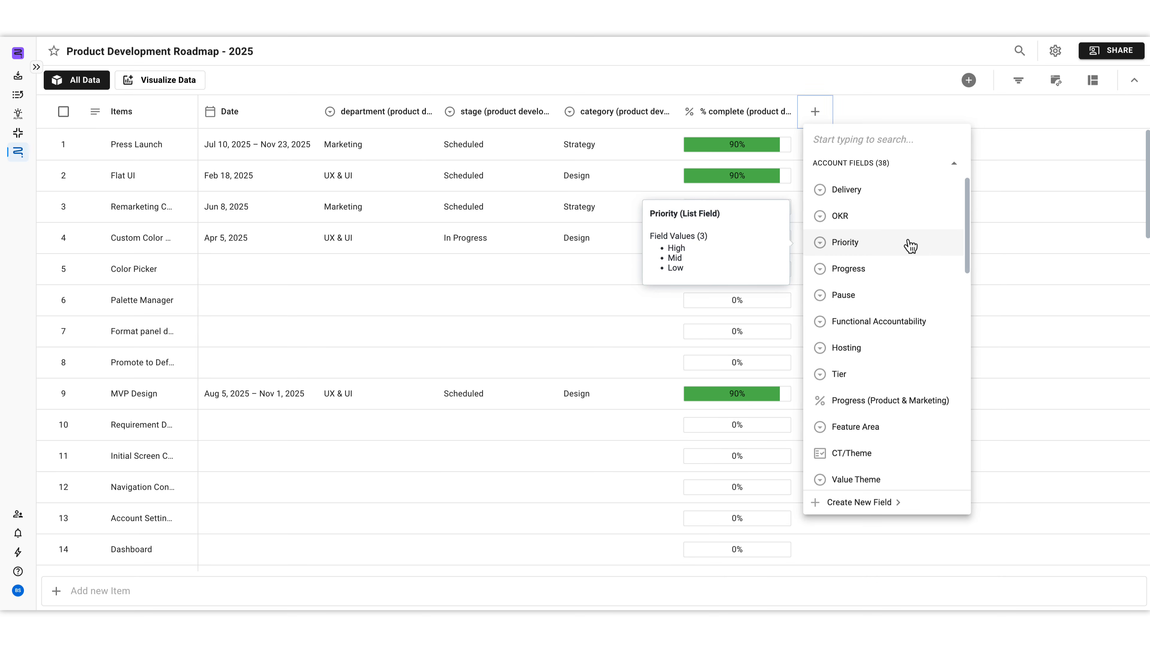
left_click(909, 244)
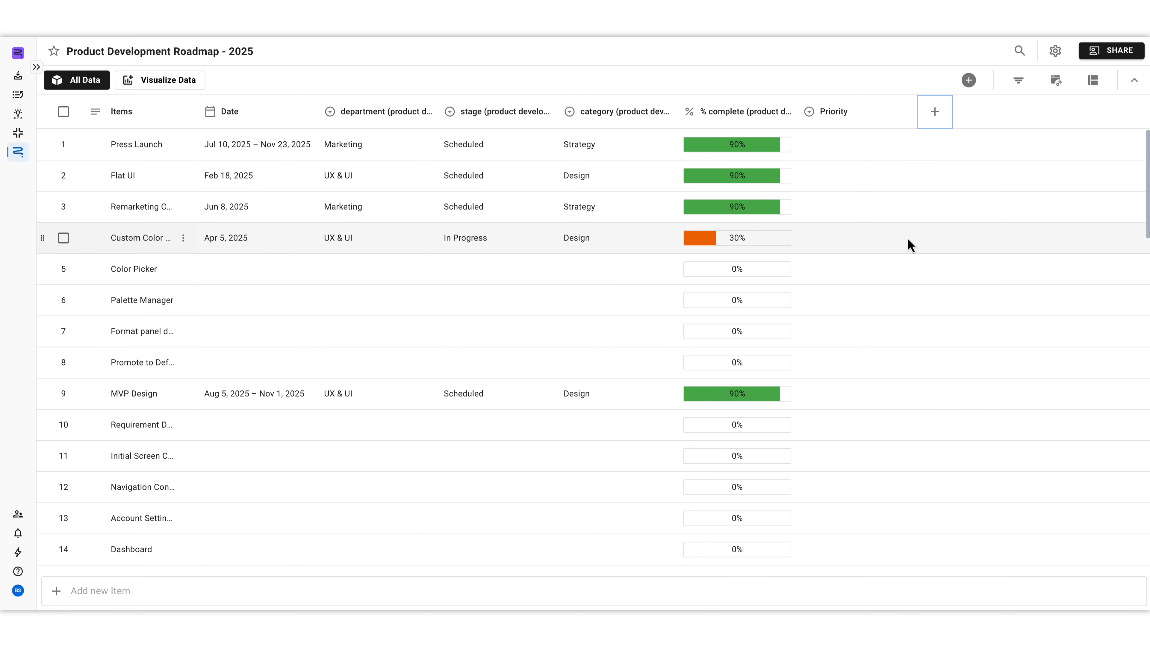
left_click(833, 149)
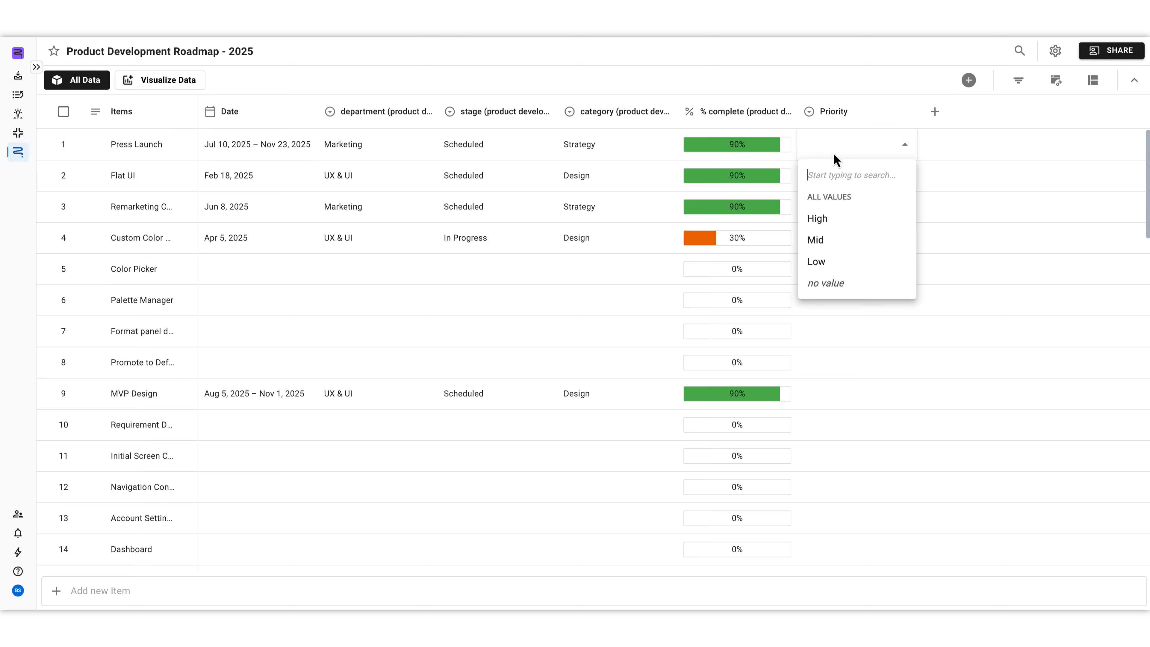
left_click(835, 219)
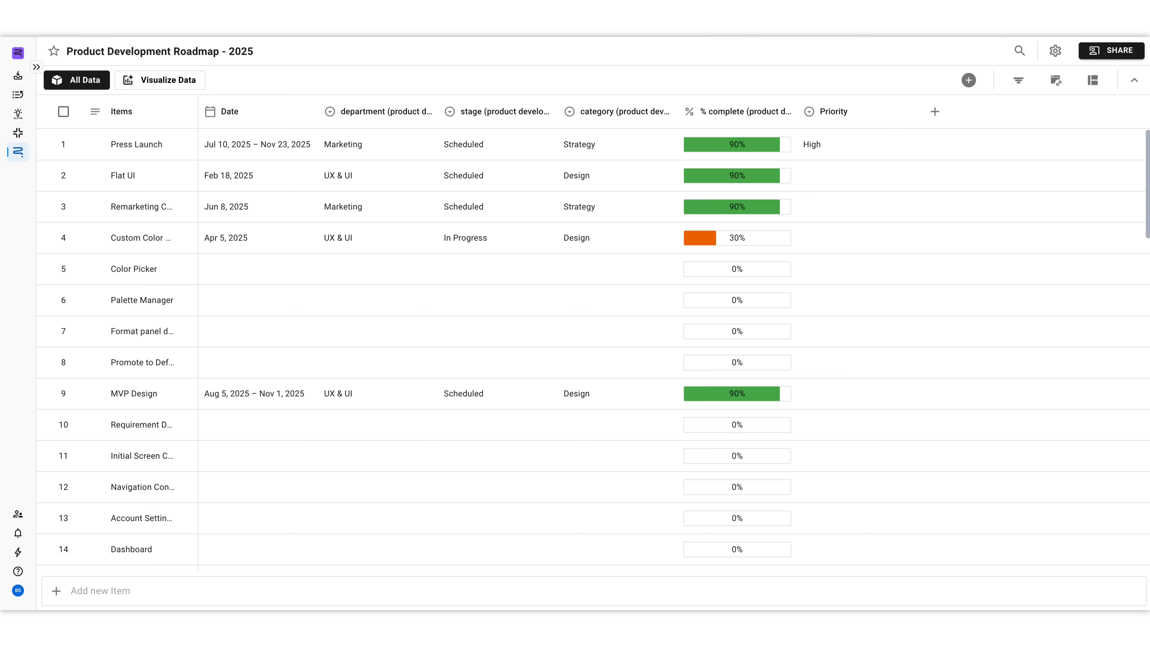
Step: Examine the Press Launch item's details and activity history, and close the item
left_click(175, 146)
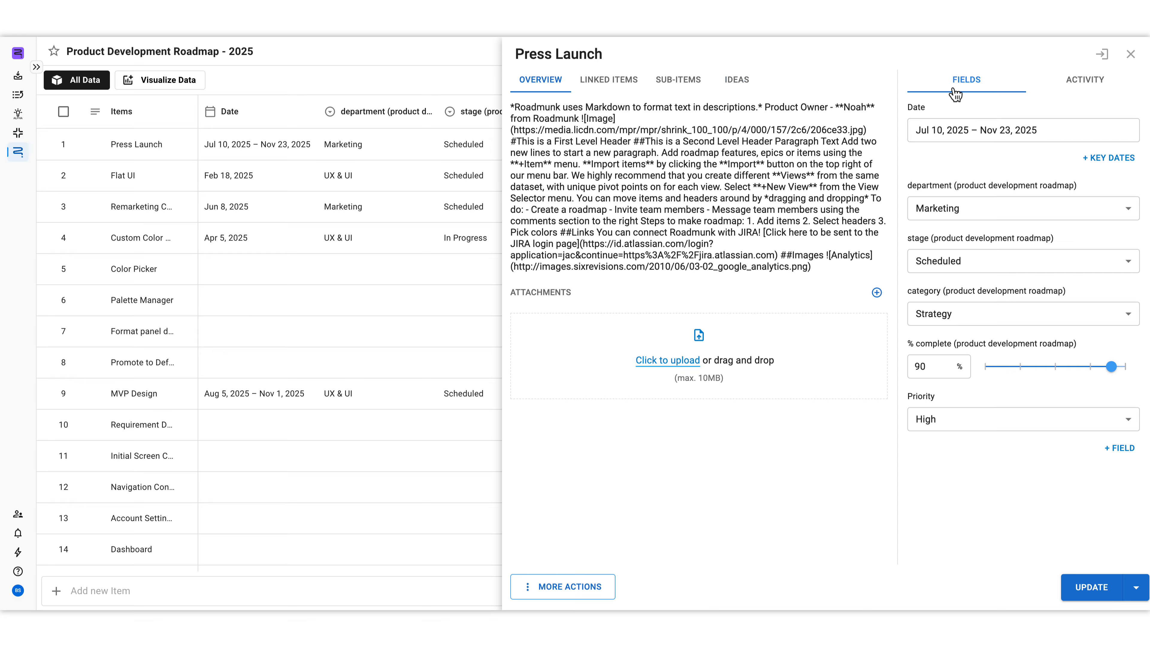
left_click(1092, 90)
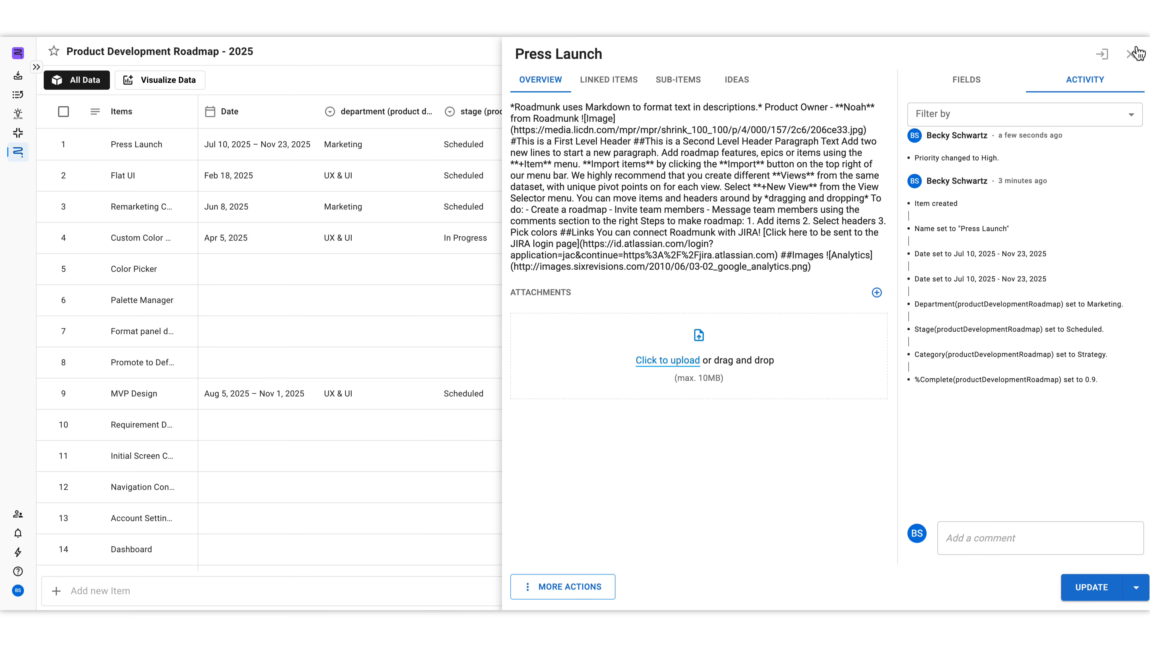
left_click(1130, 54)
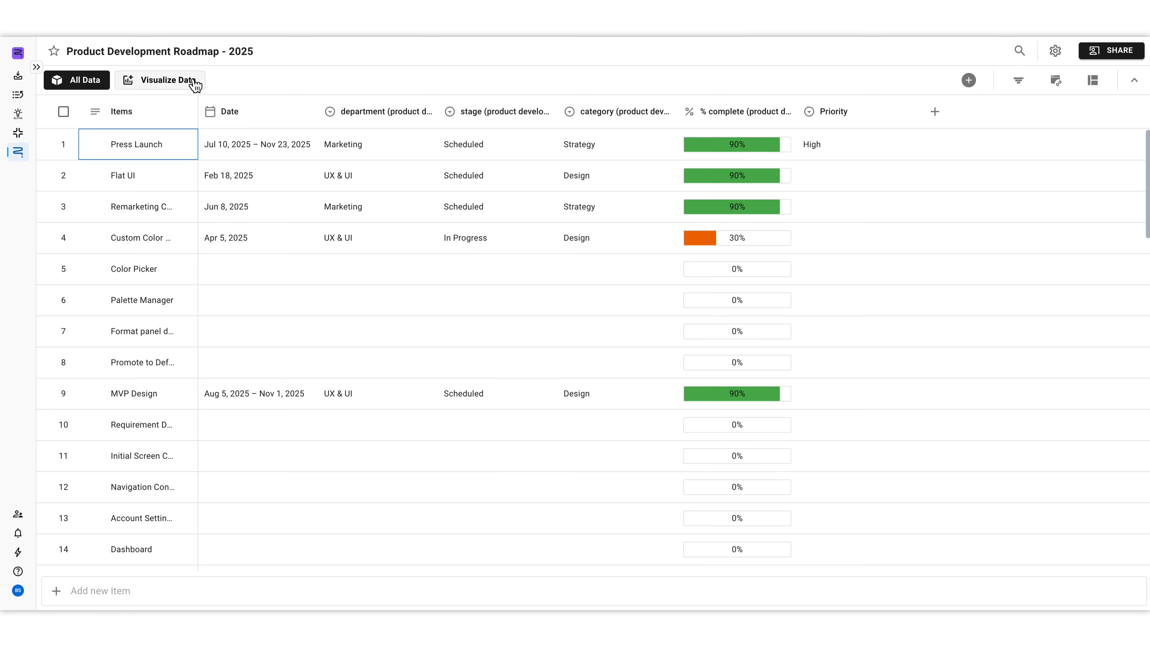
Step: Start a new roadmap view with the Timeline visualization type
left_click(96, 89)
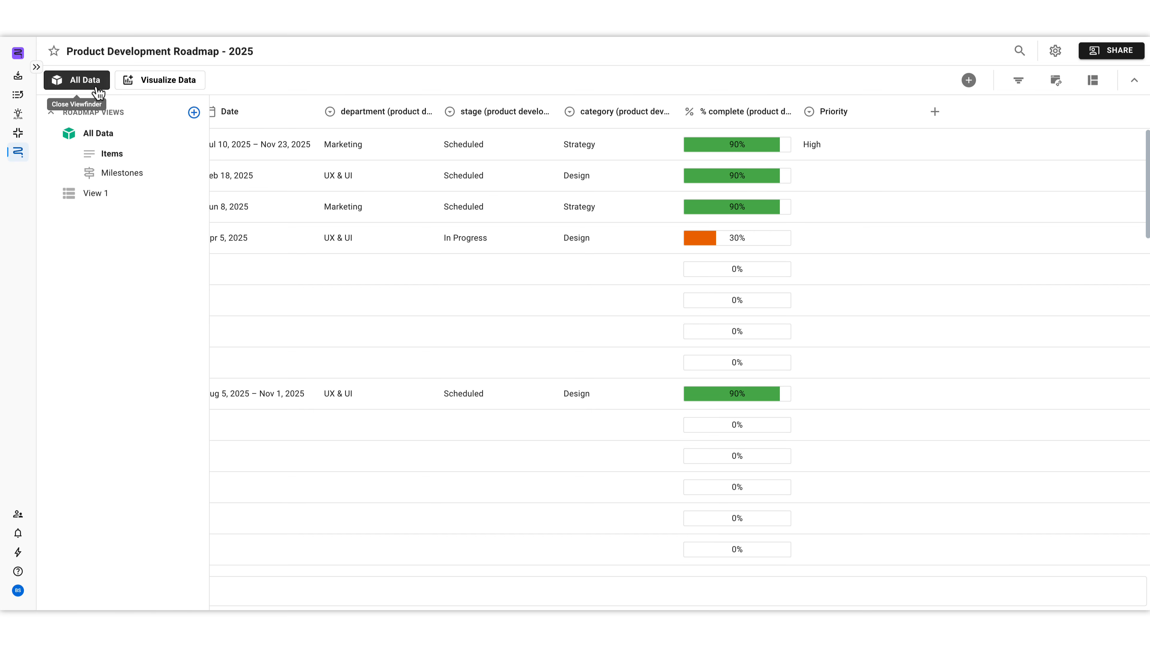
left_click(194, 112)
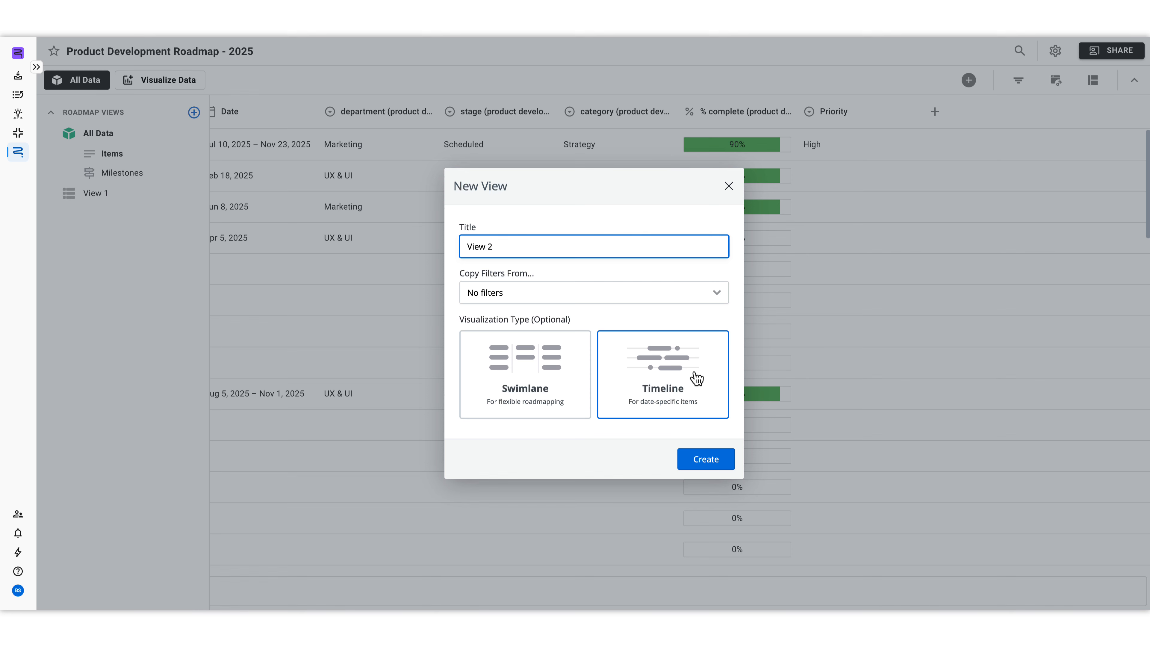
left_click(575, 387)
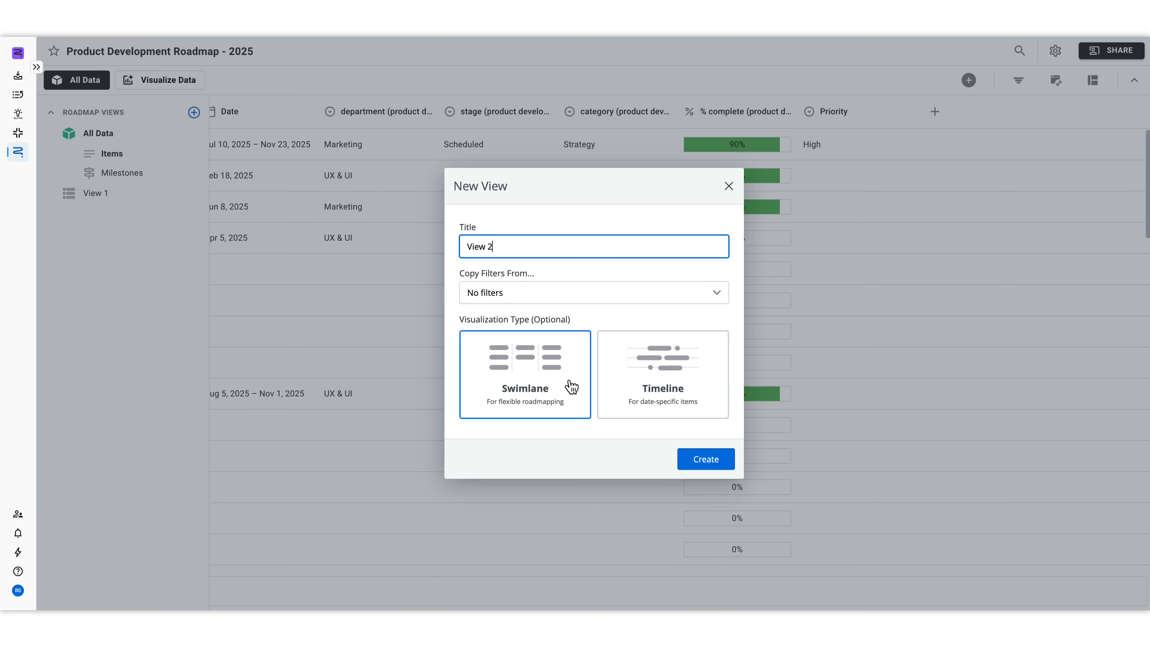
left_click(688, 374)
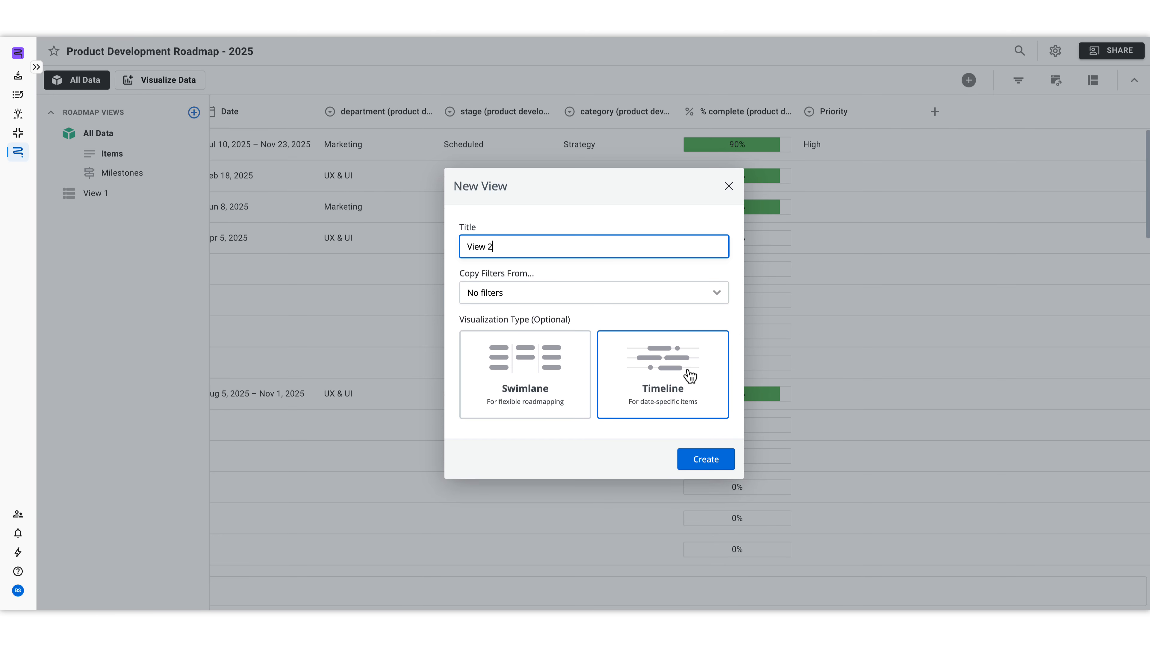
left_click(707, 383)
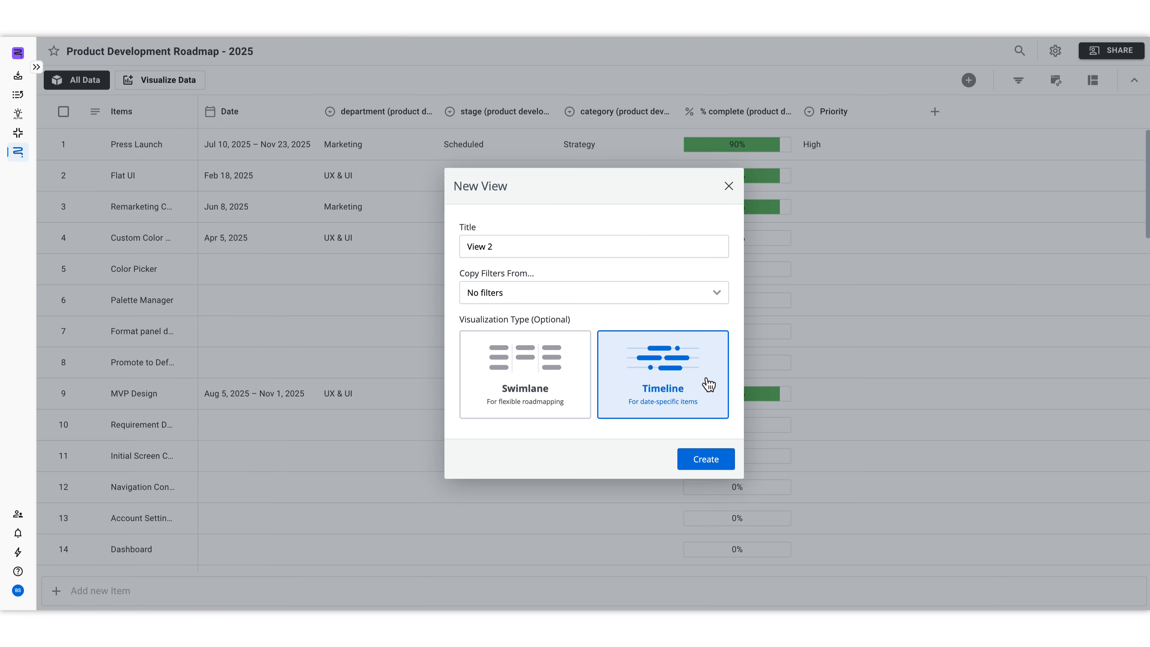
Step: Title the new view "Timeline View by Department" and create it without copied filters
double_click(511, 246)
triple_click(511, 247)
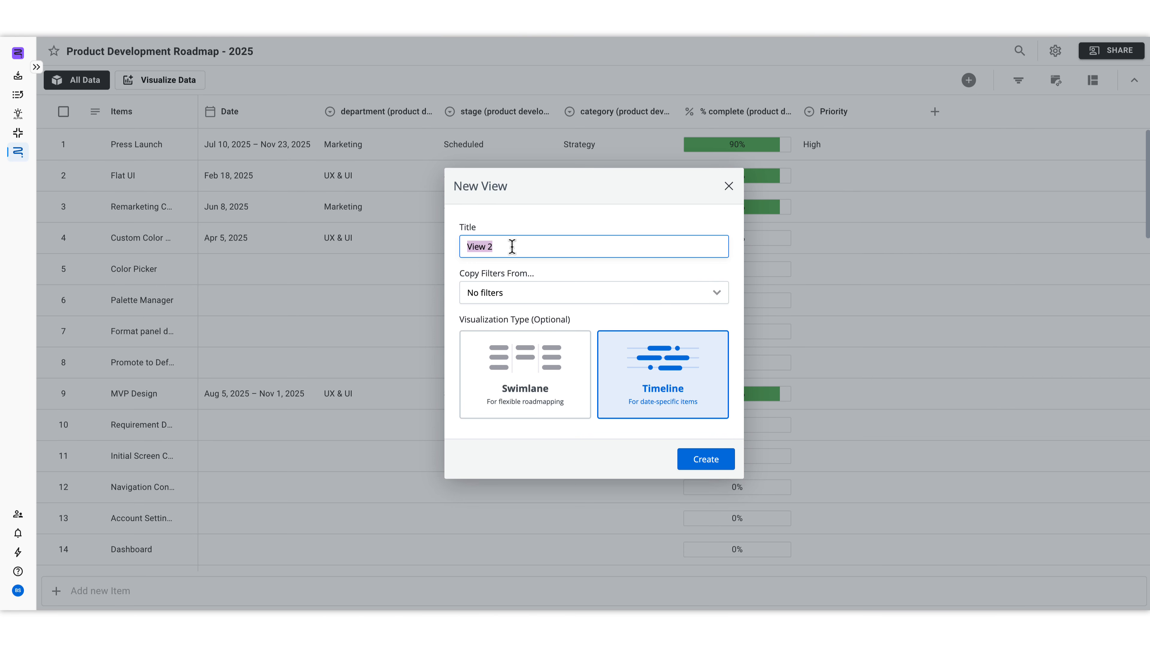
key("BackSpace")
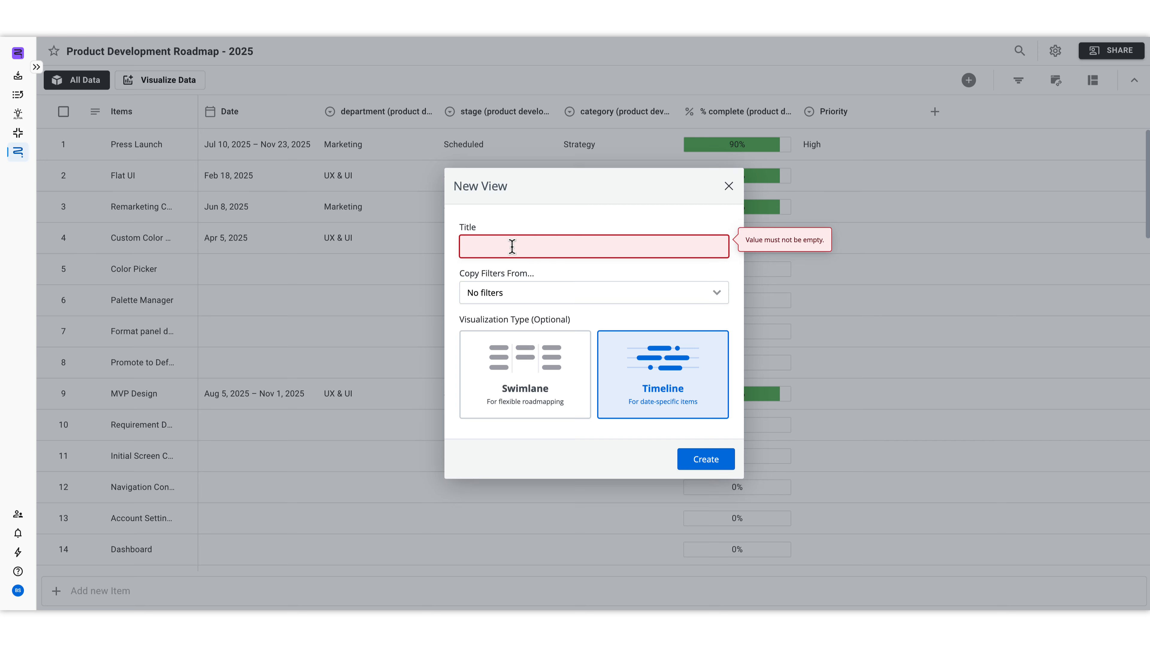
type("Timeline ")
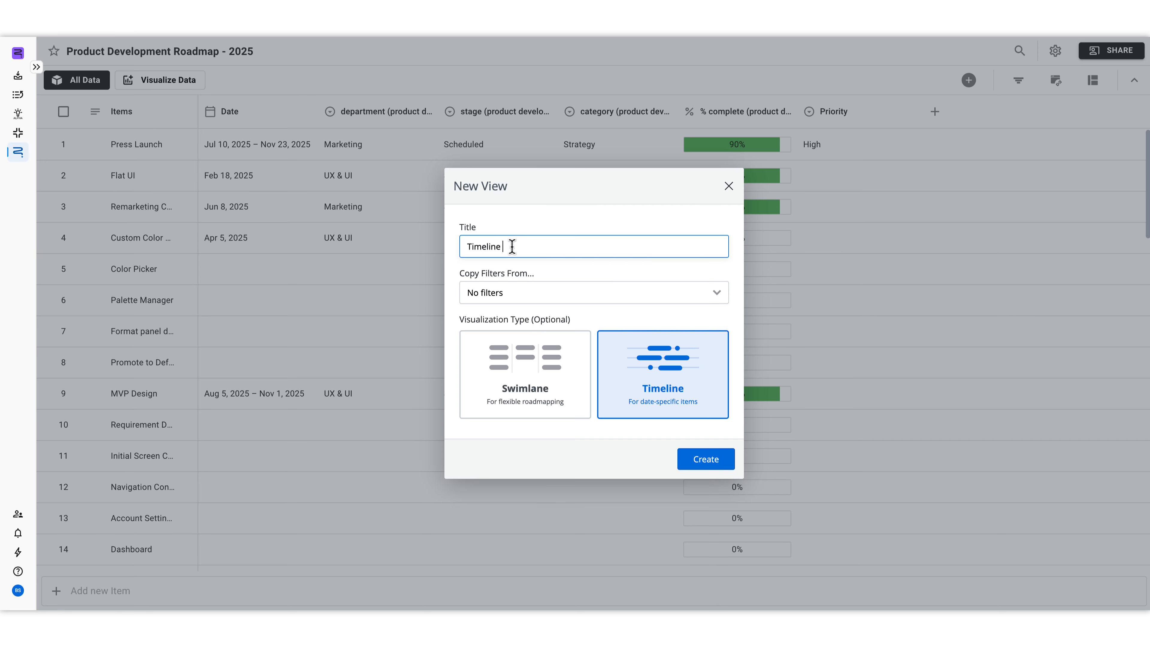
type("View by Department")
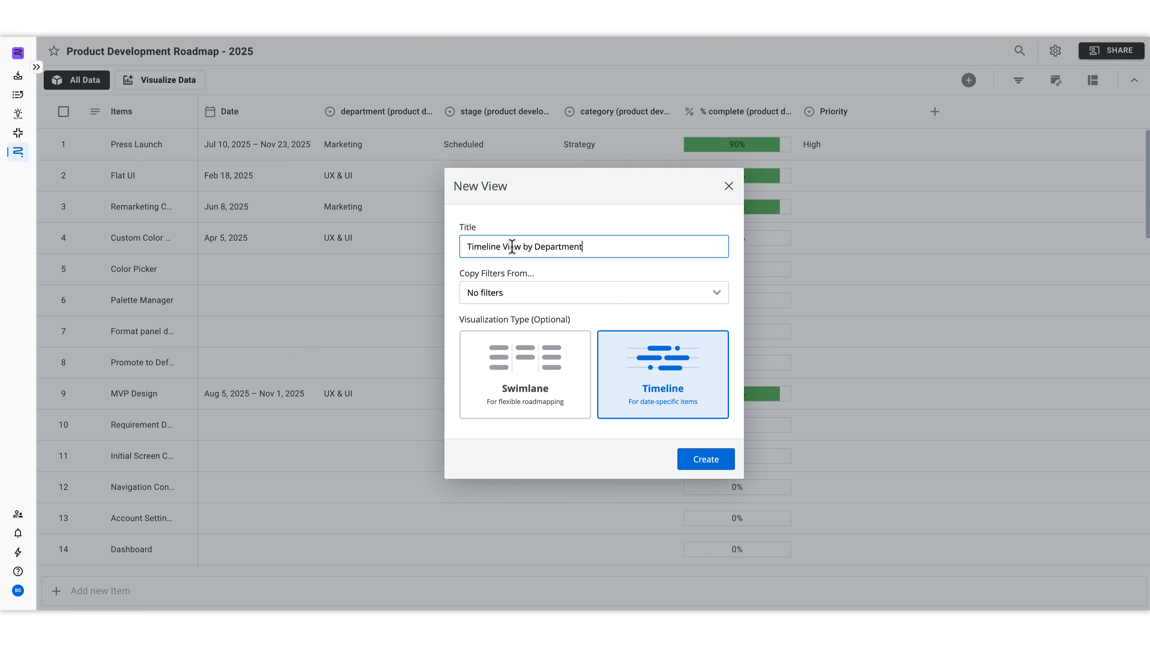
left_click(573, 217)
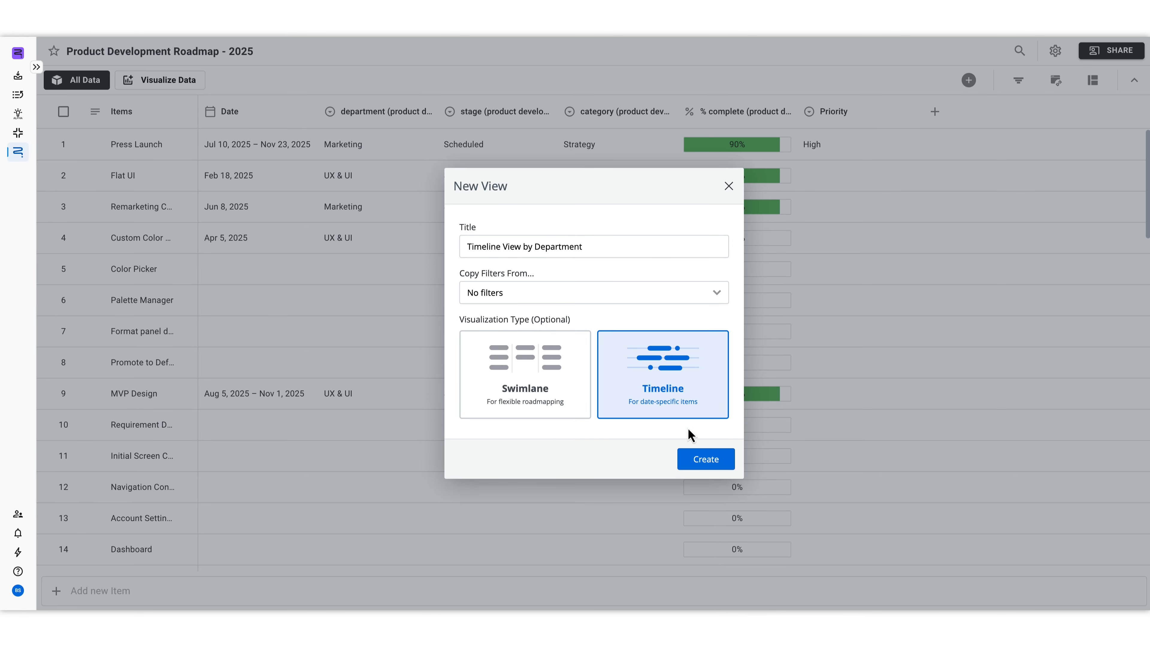
left_click(694, 462)
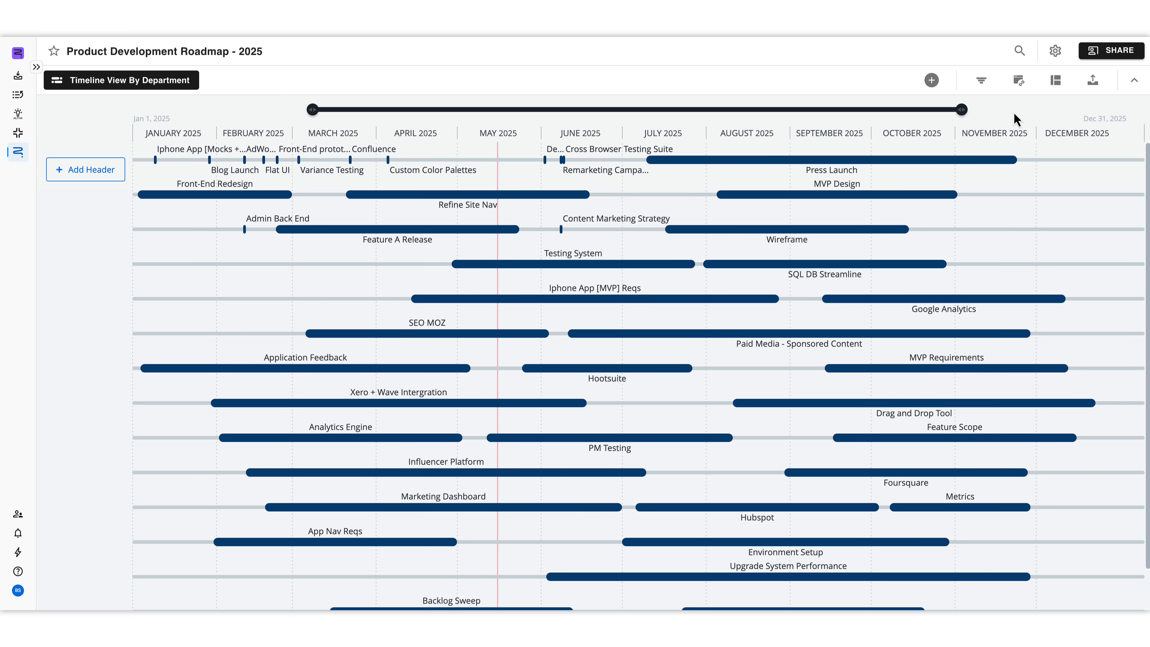
Step: Group the timeline rows by the existing Department roadmap field as the header
left_click_drag(961, 109, 990, 121)
left_click(1057, 86)
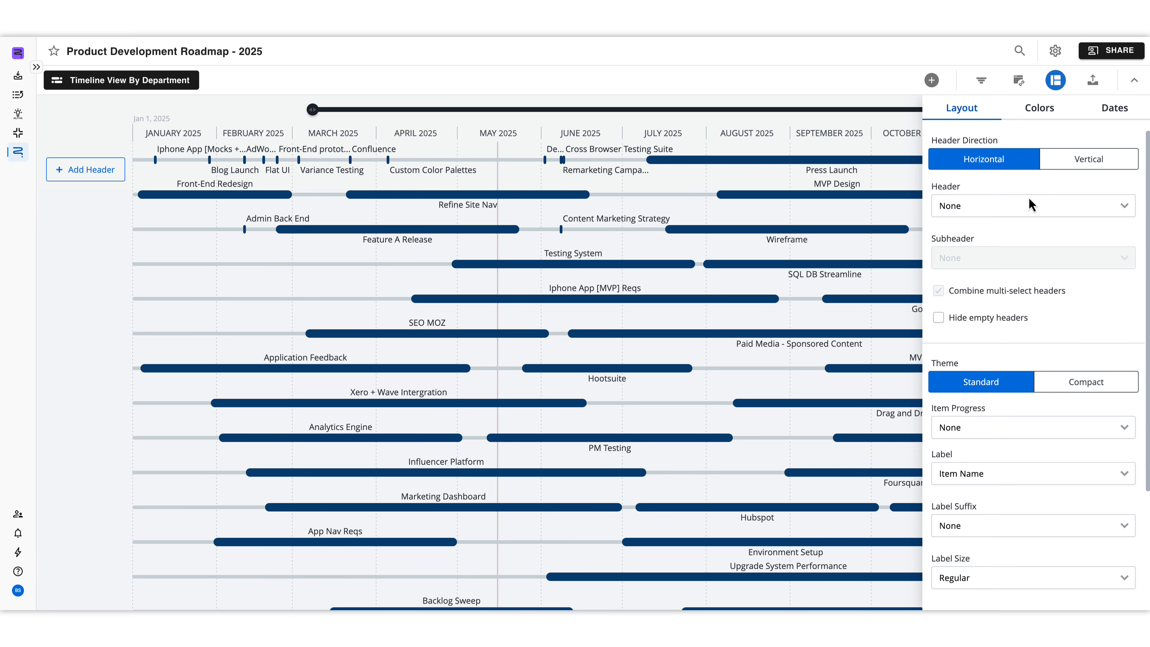
left_click(1020, 206)
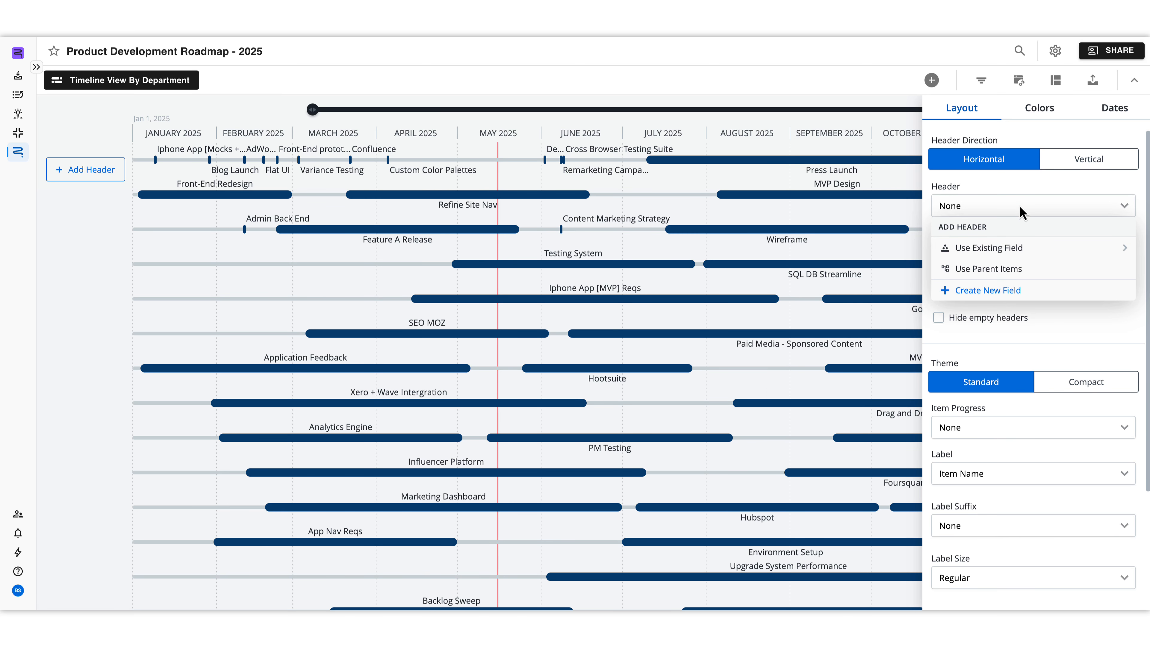
left_click(1036, 254)
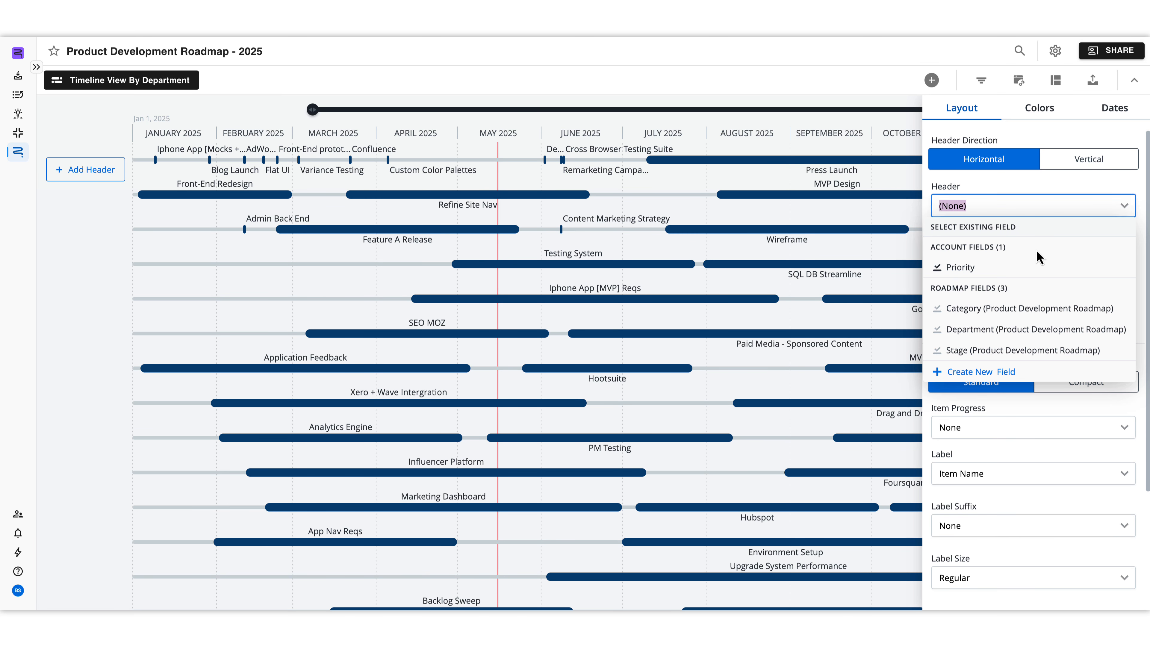
left_click(1003, 331)
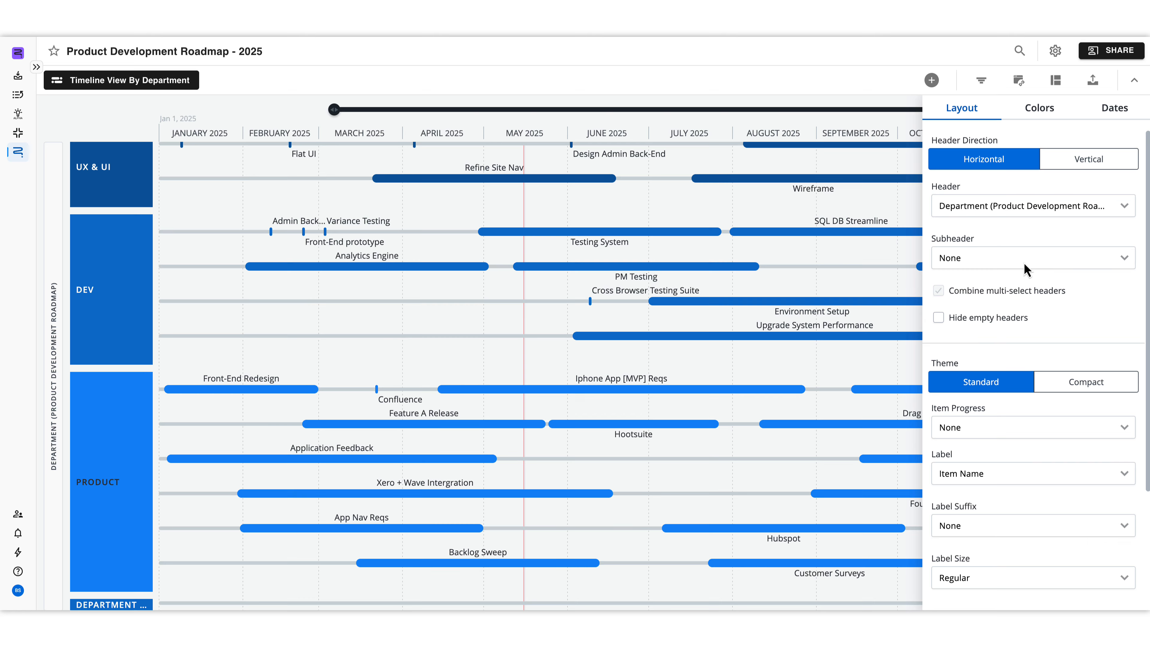
Step: Add the existing Category roadmap field as the timeline's subheader
left_click(1043, 256)
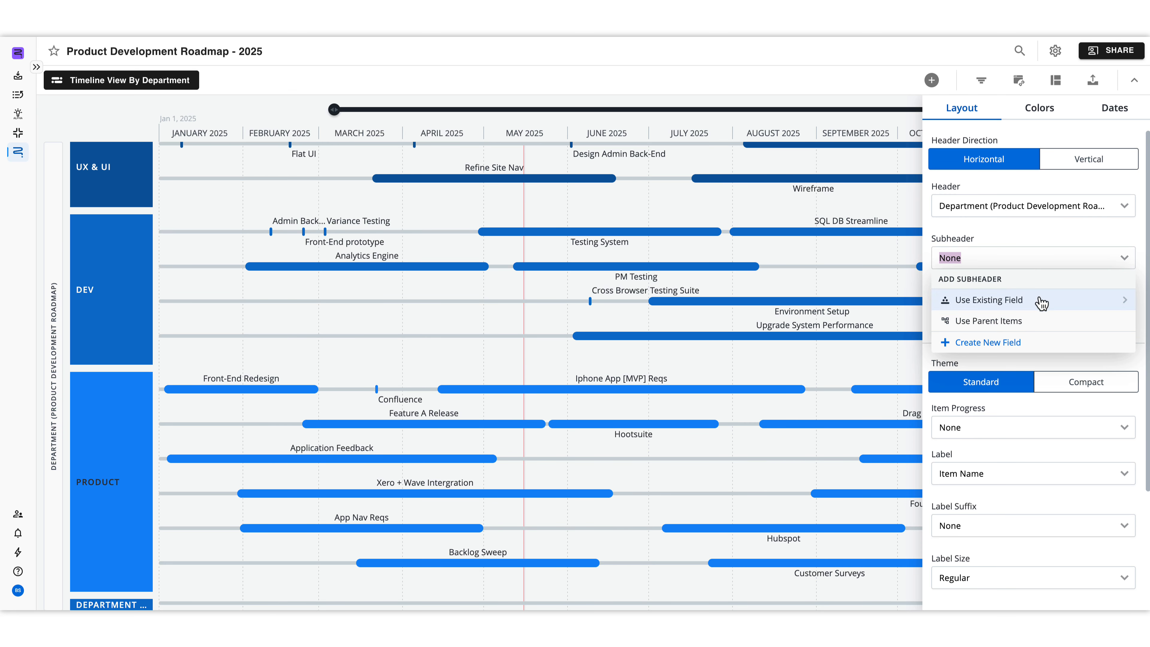
left_click(1039, 299)
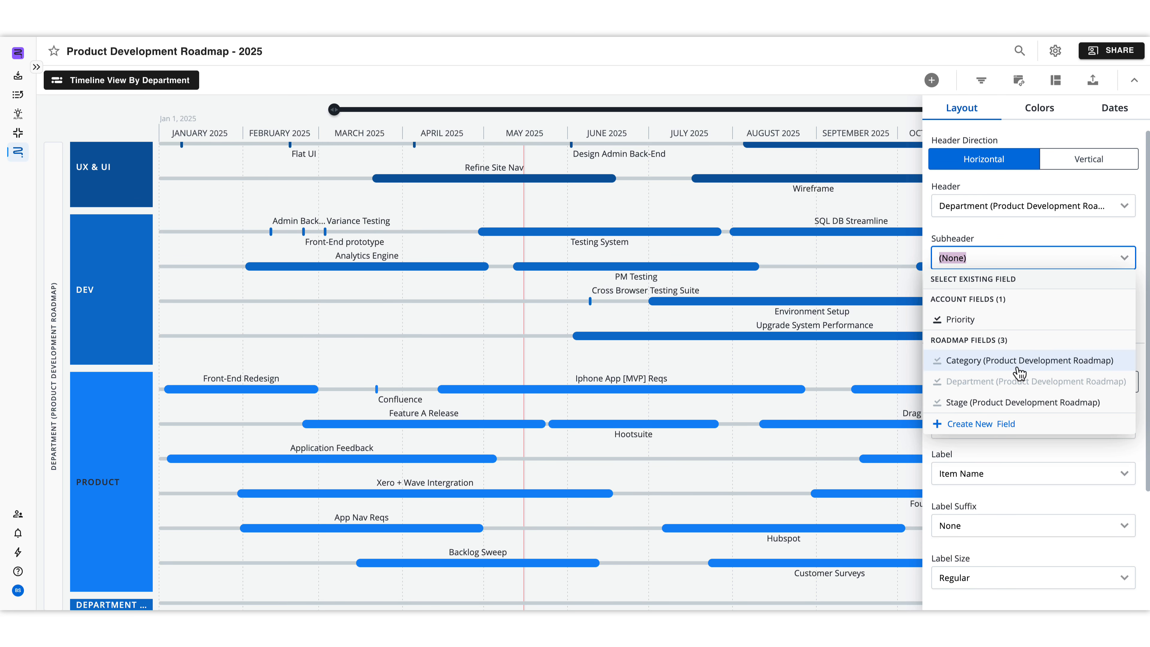
left_click(1017, 370)
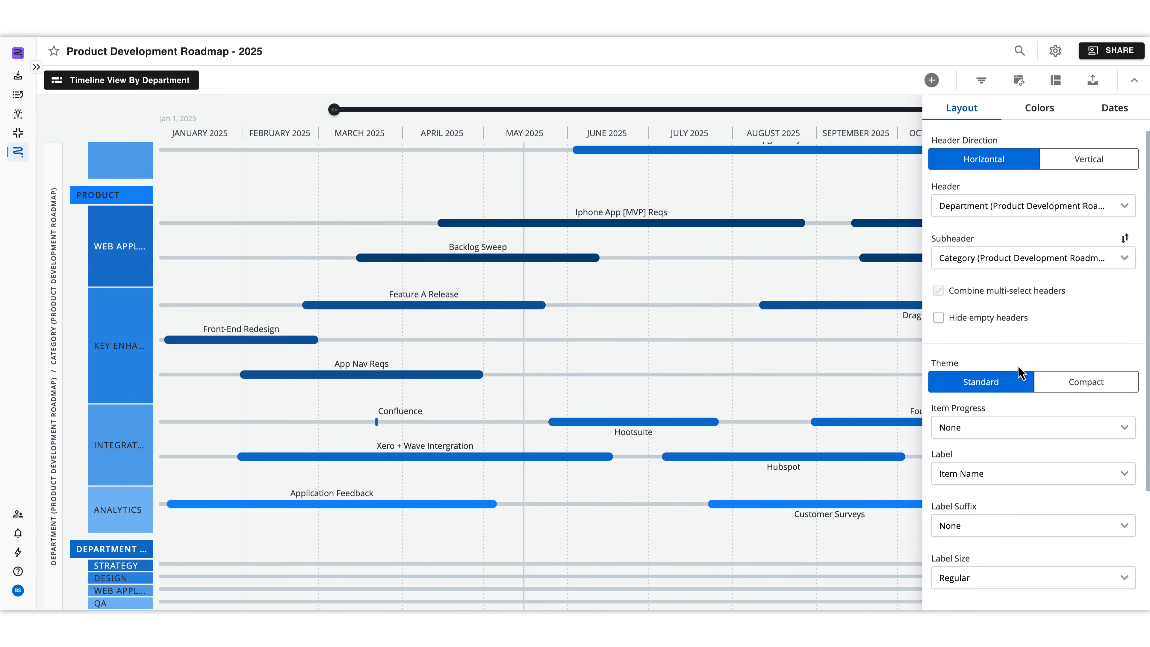
scroll(174, 342, "up", 10)
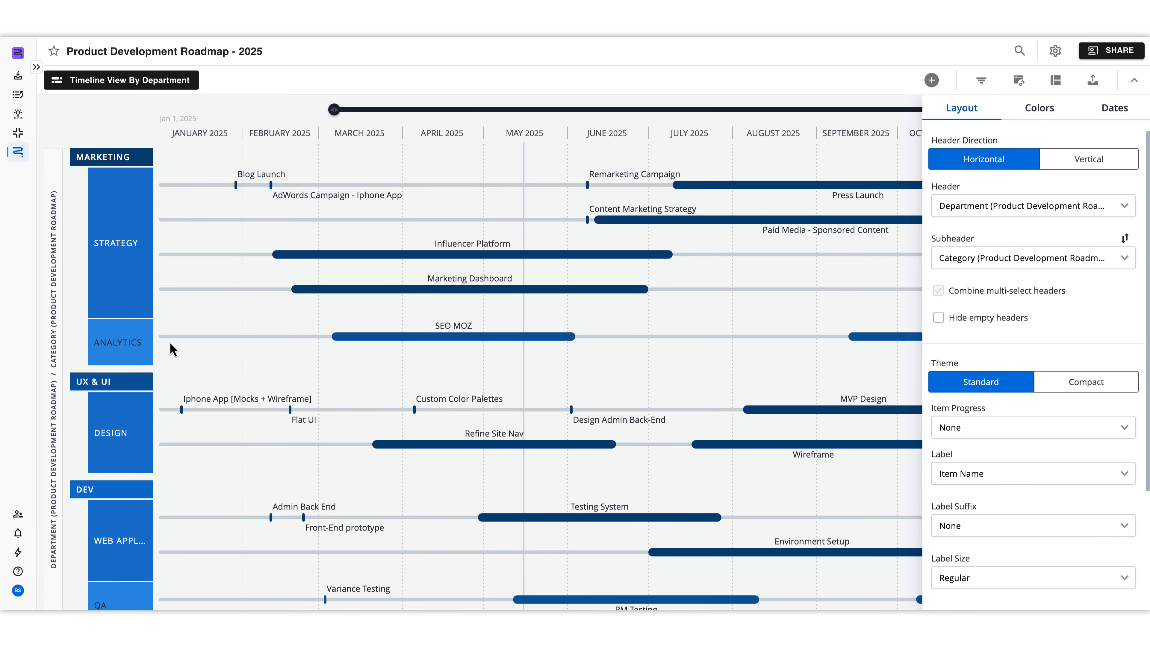
Step: Hide empty headers and show item progress from the % Complete field
left_click(938, 318)
scroll(1055, 357, "down", 3)
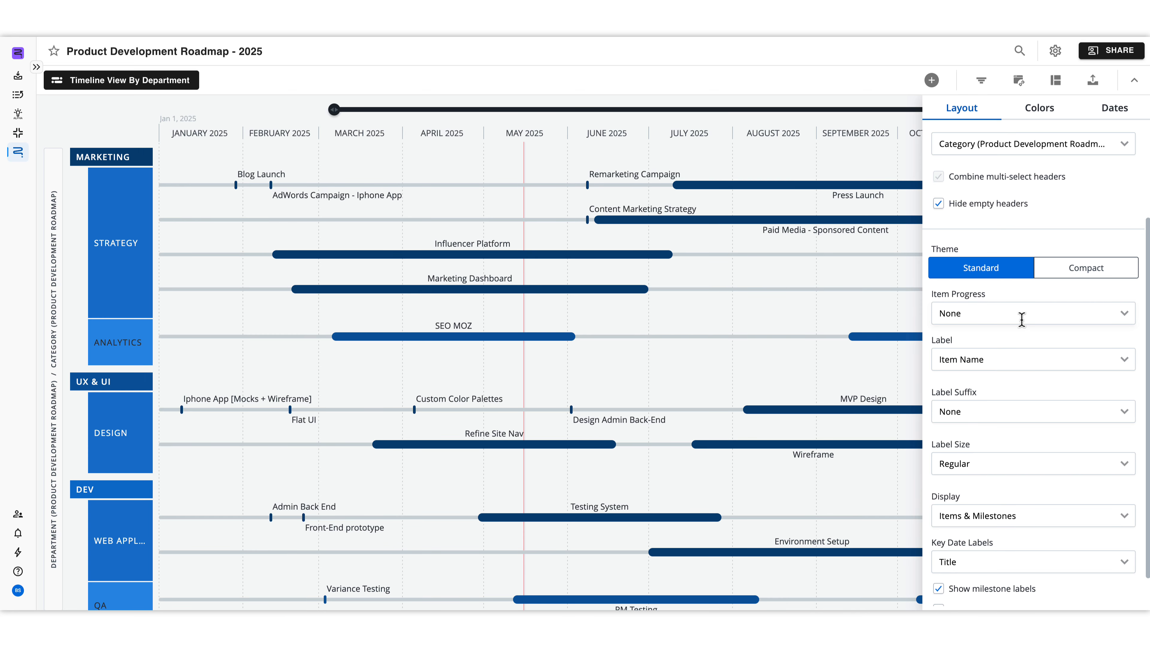
left_click(991, 314)
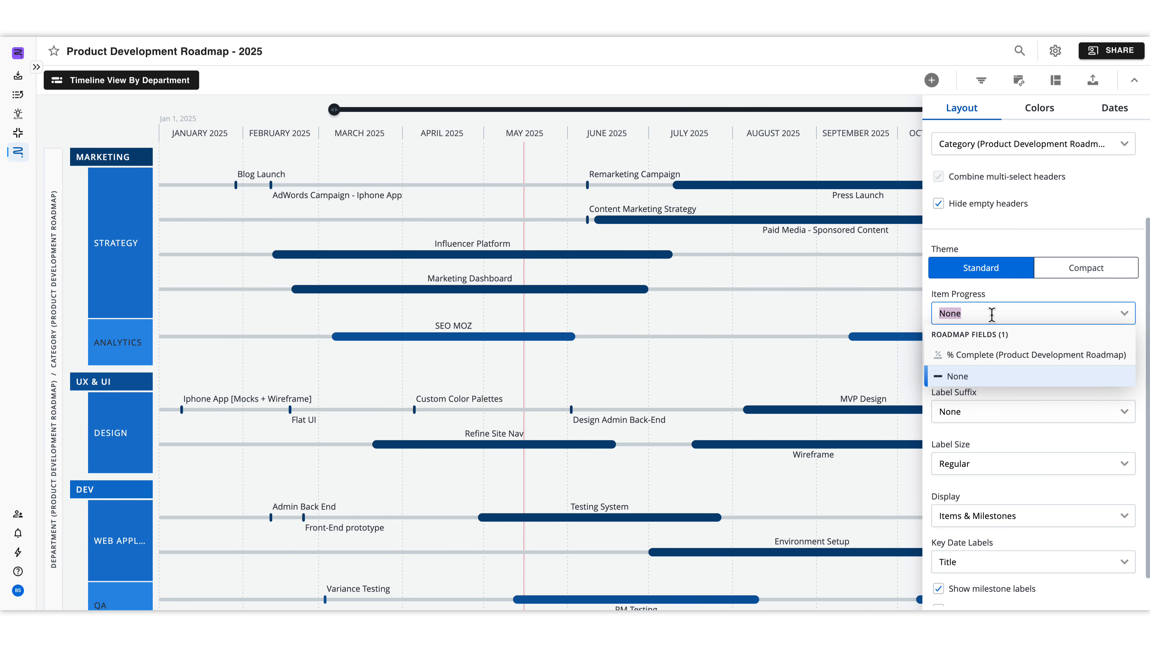
left_click(983, 356)
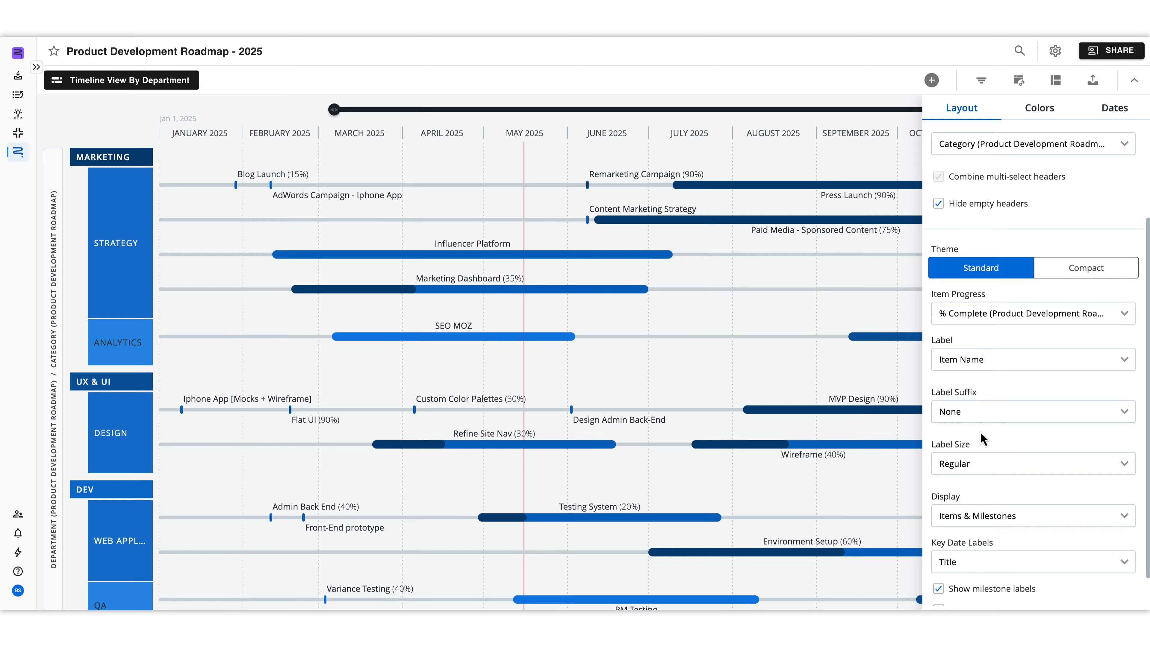
Step: Review the remaining layout options, the color palette with milestone types, and the date settings, and close the view settings
scroll(978, 425, "down", 1)
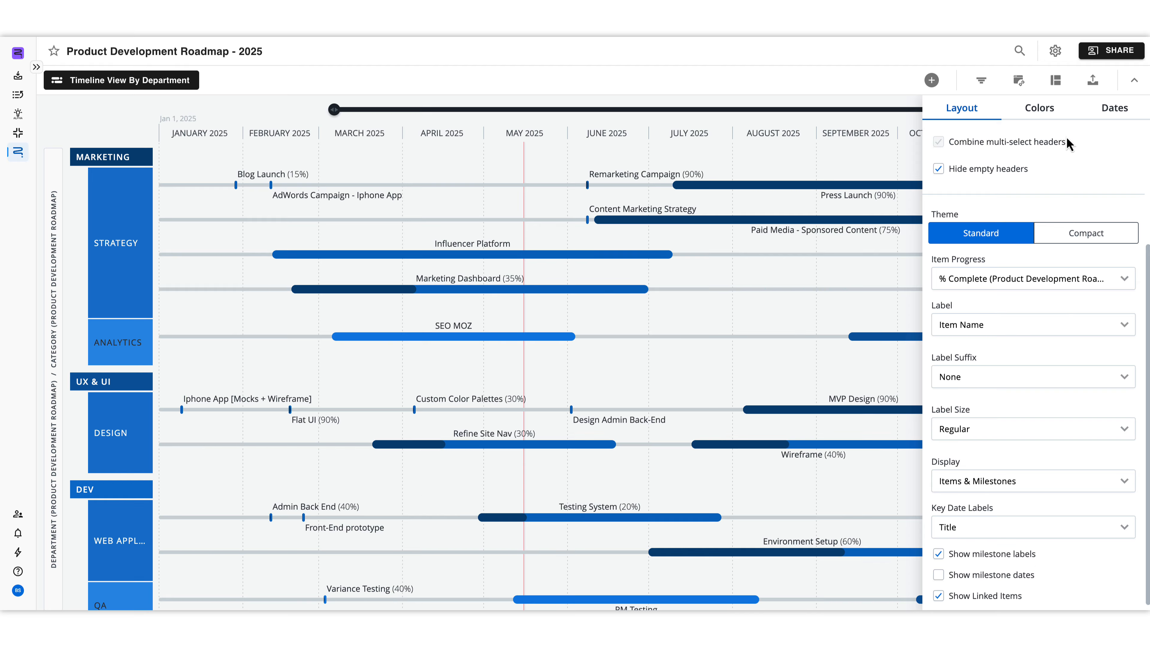
left_click(1043, 117)
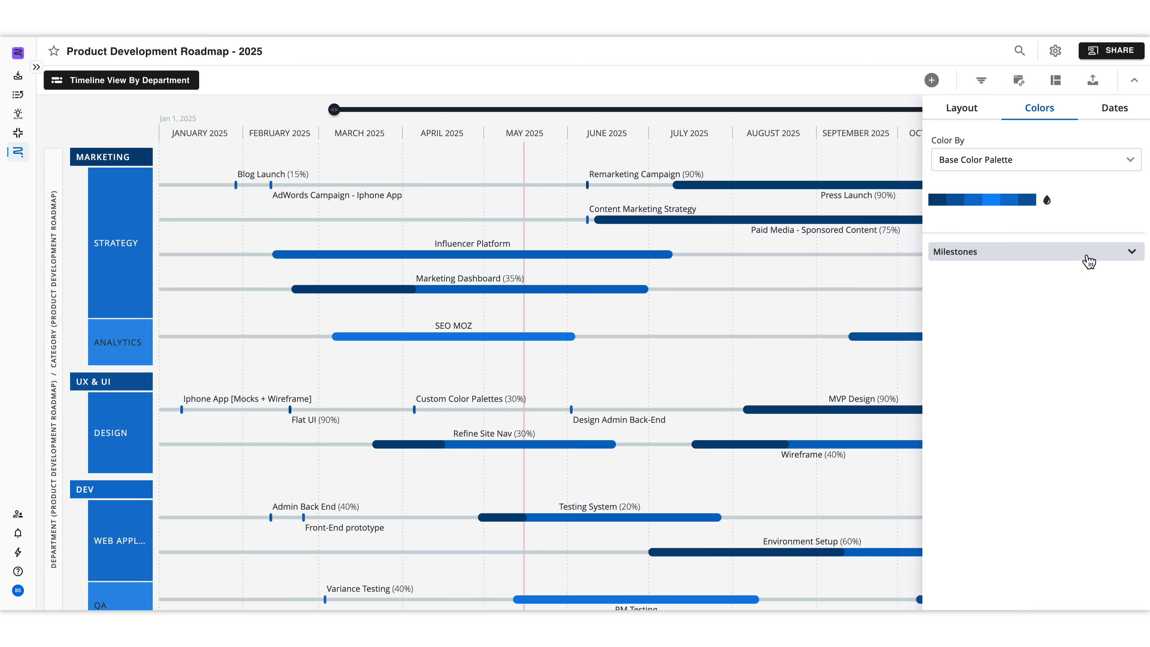
left_click(1088, 262)
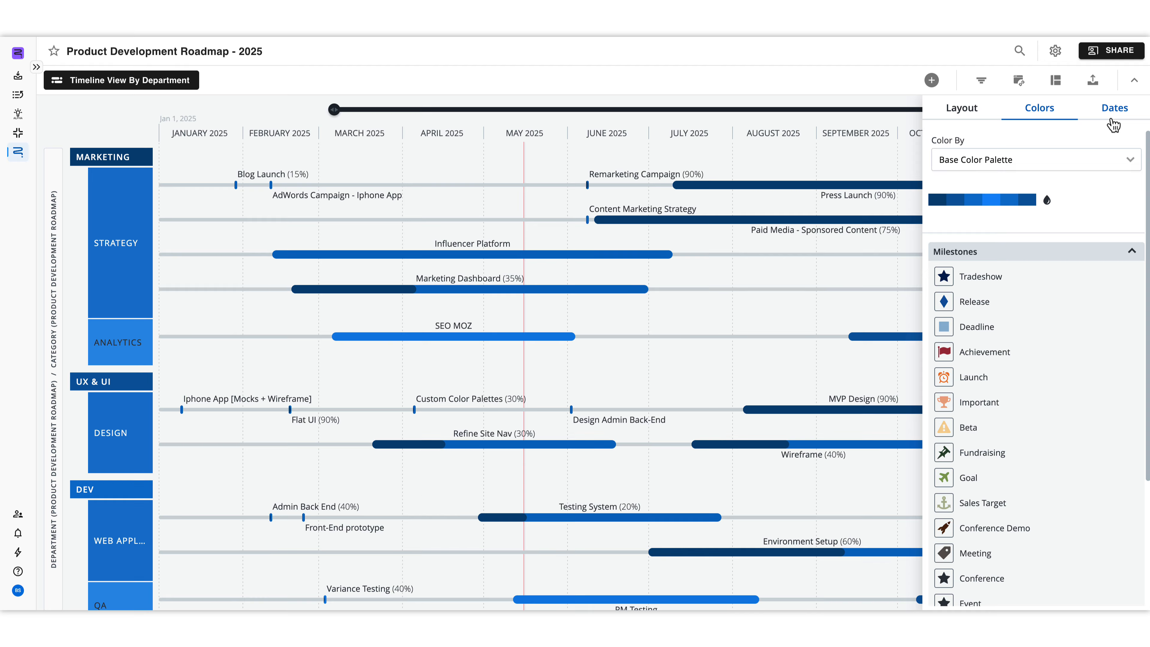
left_click(1113, 125)
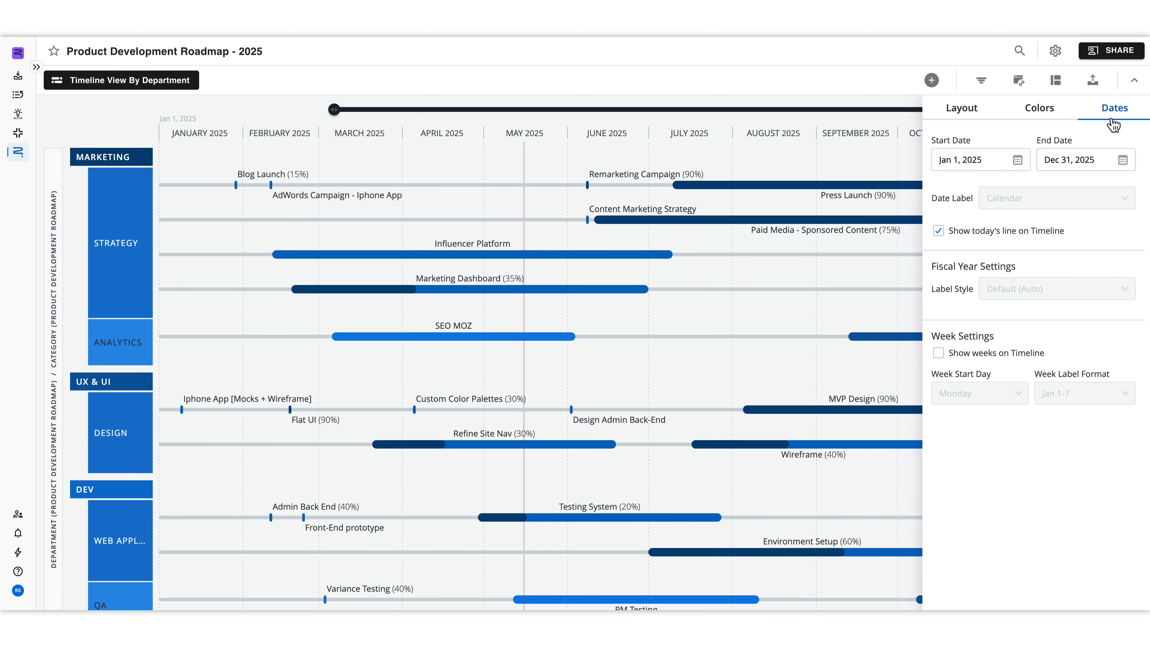
left_click(886, 102)
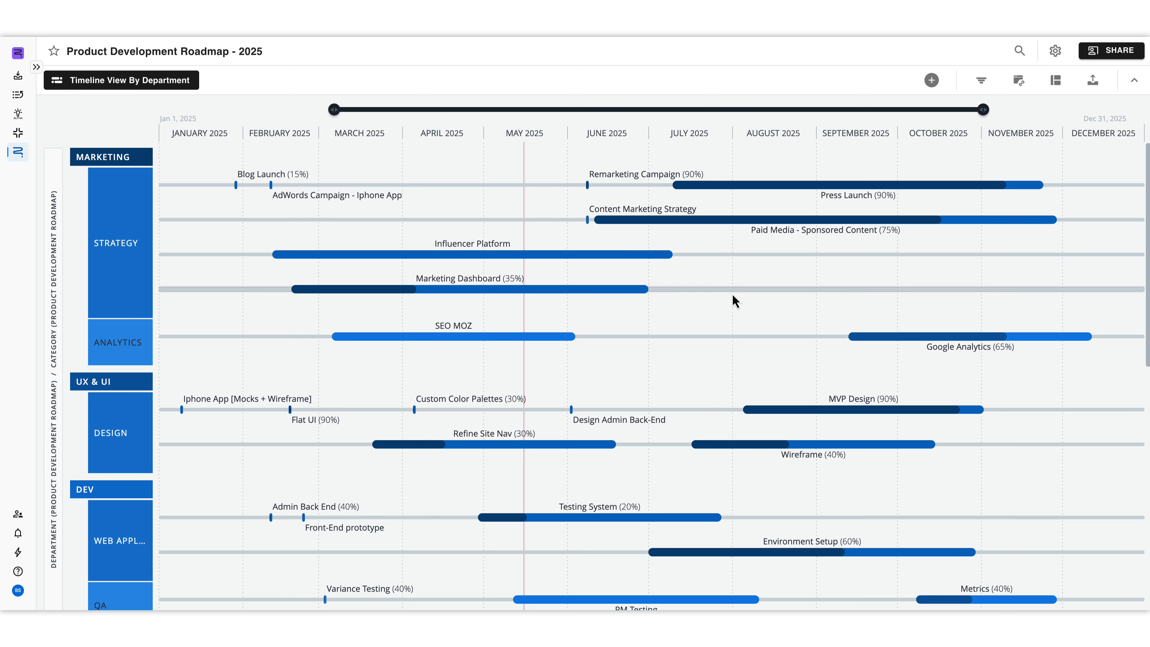
Step: Open the linked items of the Front-End Redesign item in the Product department's Key Enhancements row
scroll(732, 294, "down", 5)
scroll(731, 313, "down", 3)
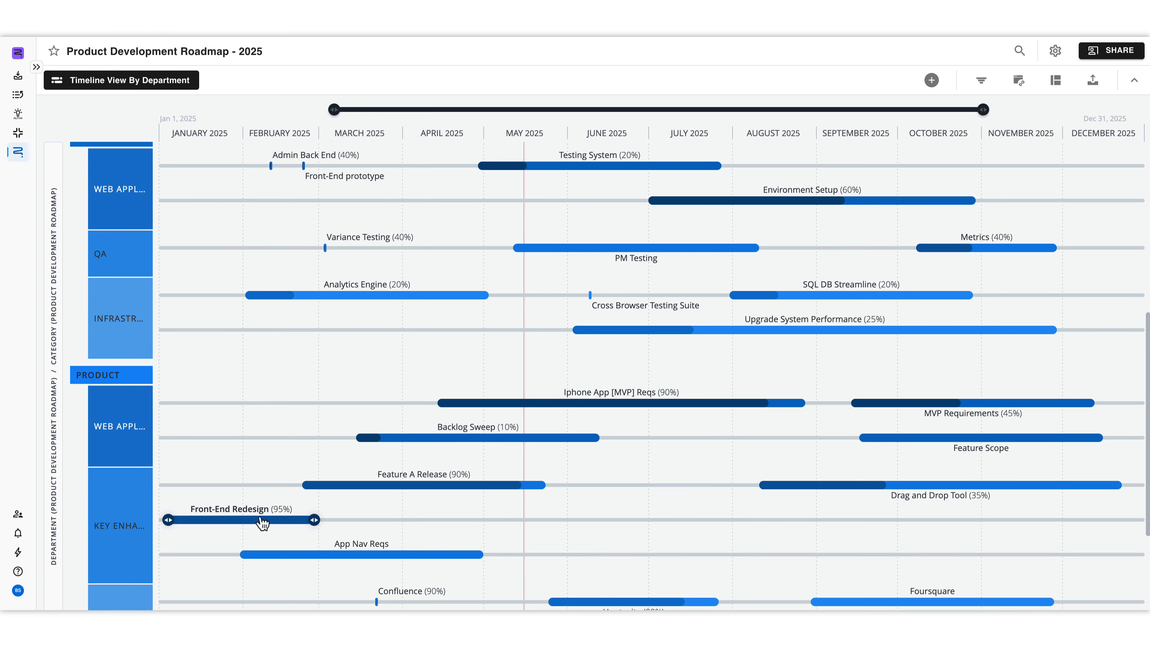
mouse_move(263, 520)
scroll(262, 520, "up", 1)
mouse_move(629, 267)
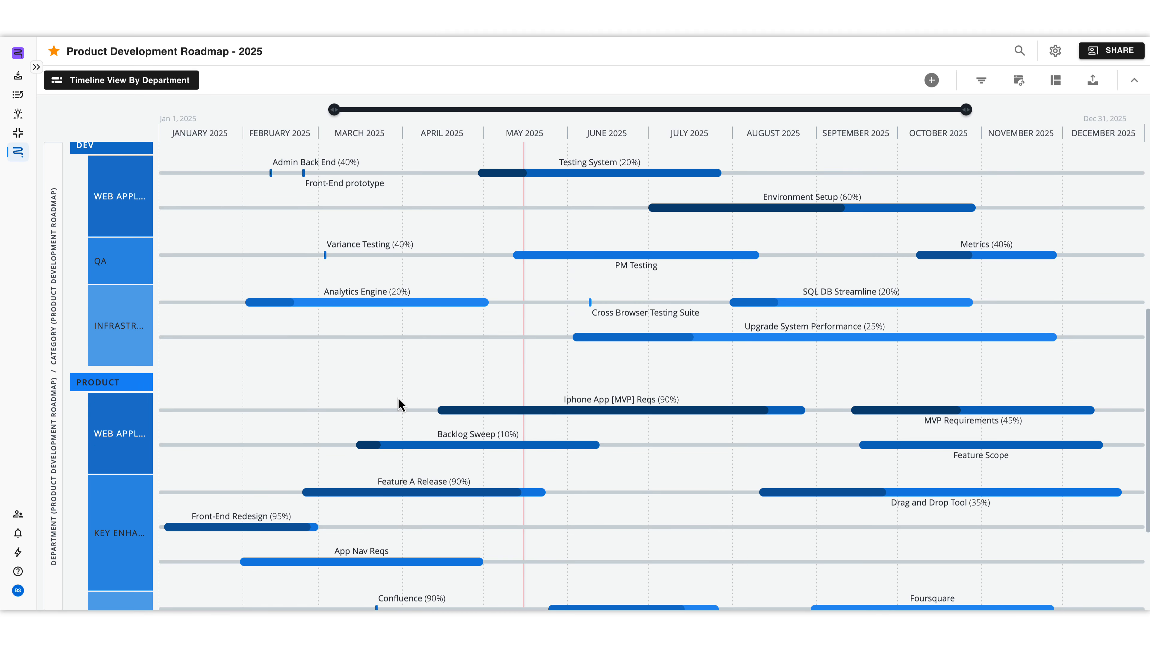
mouse_move(220, 521)
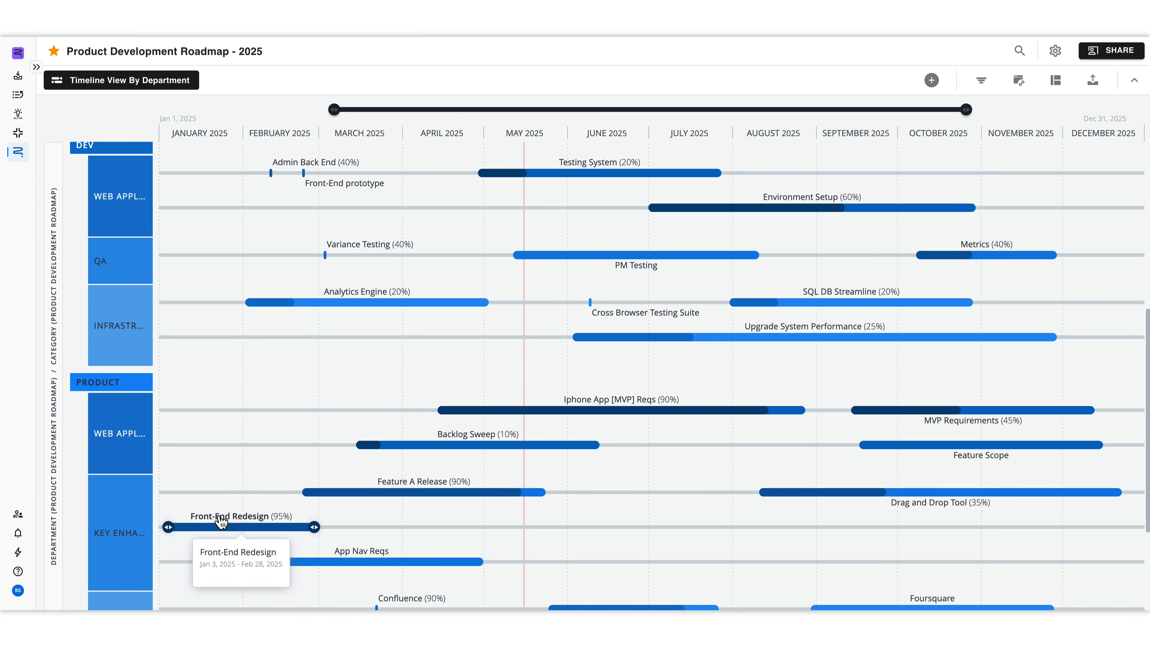
left_click(221, 521)
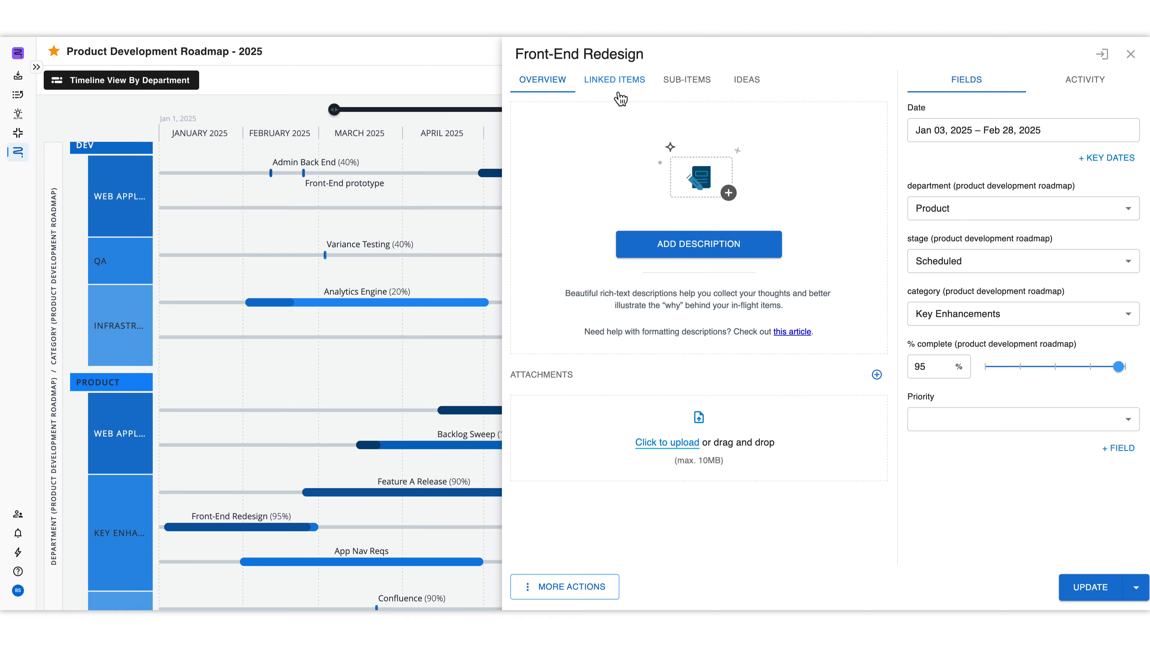
left_click(614, 80)
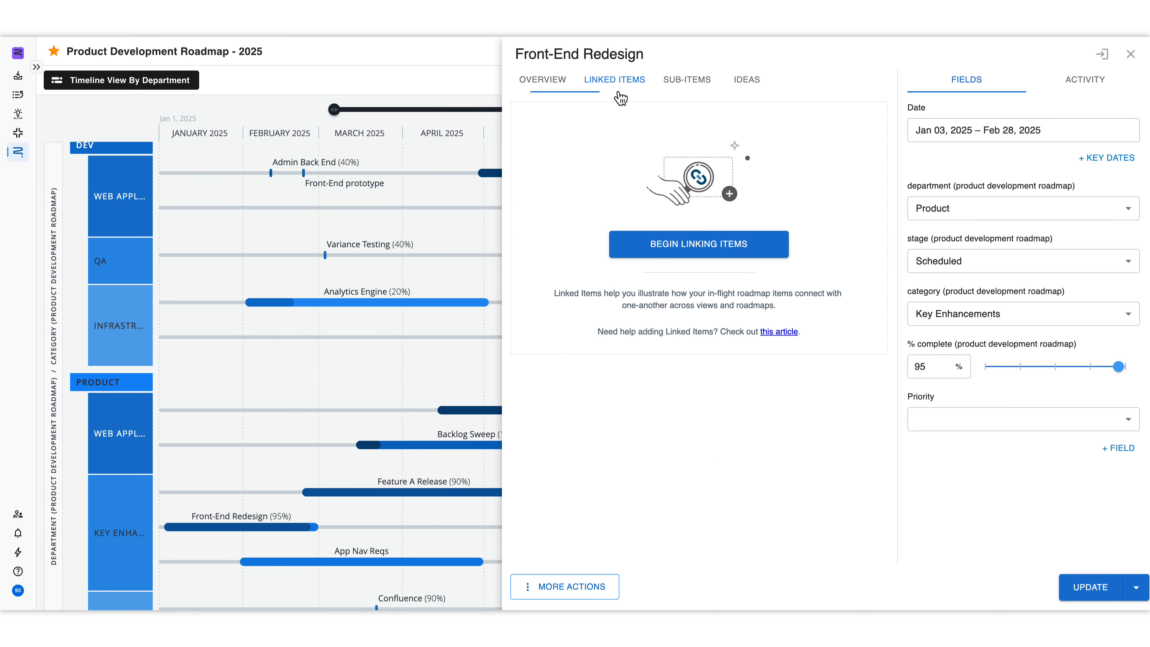
Step: Link Front-End Redesign to the PM Testing item with the Relates To relationship and save the item
left_click(769, 254)
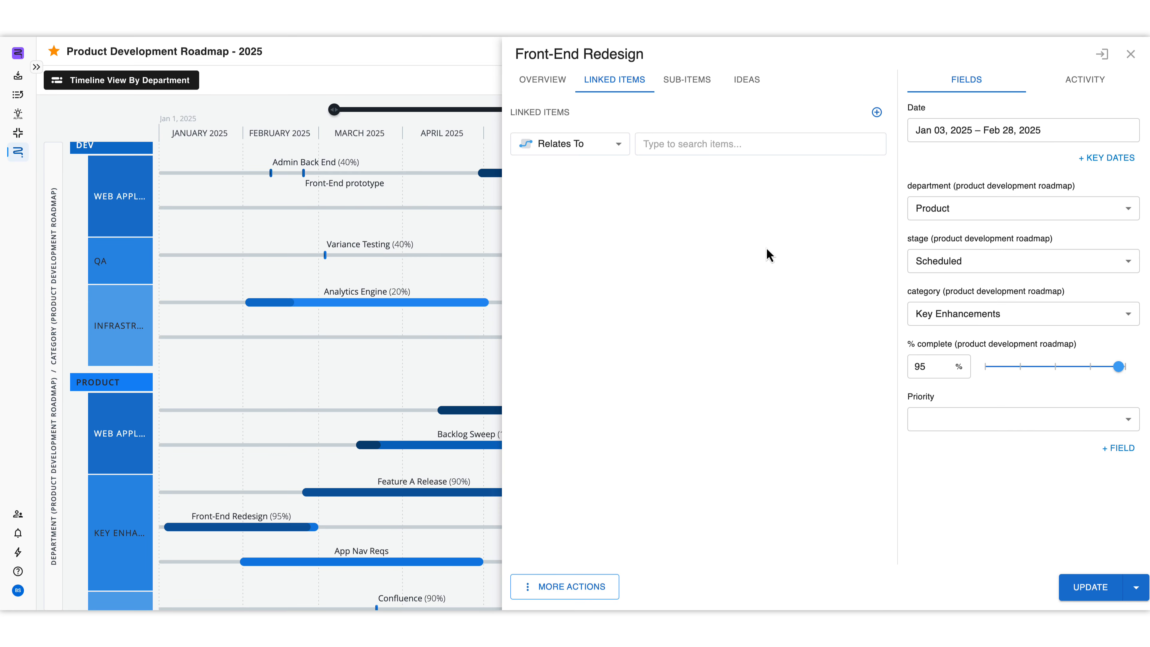
left_click(616, 149)
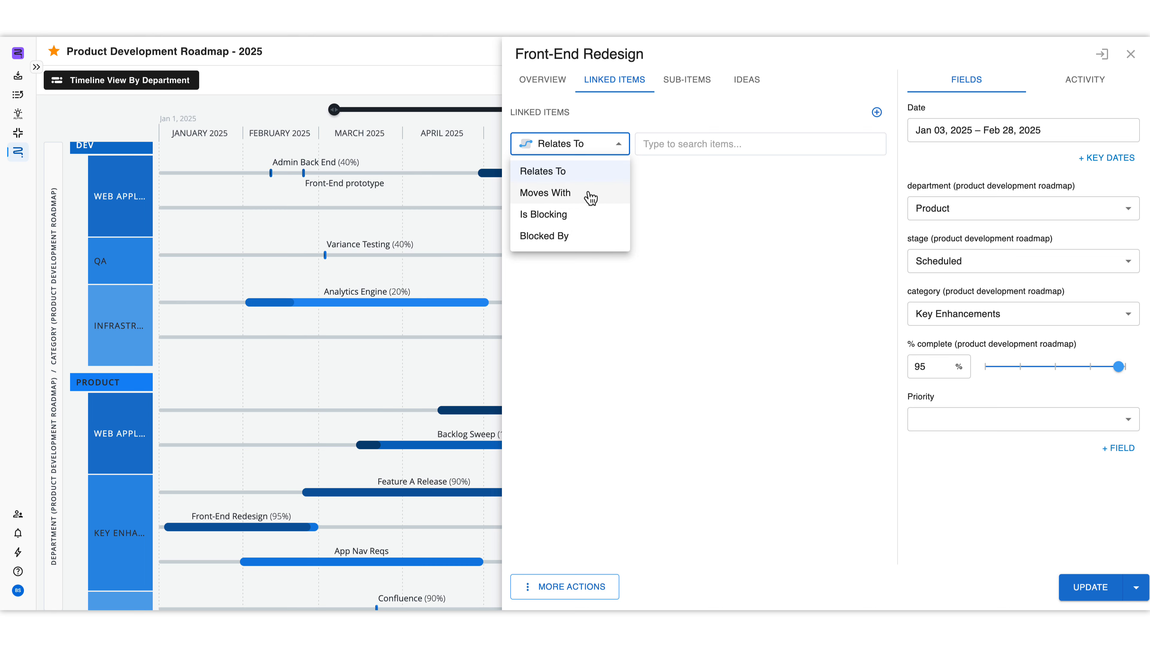
left_click(599, 175)
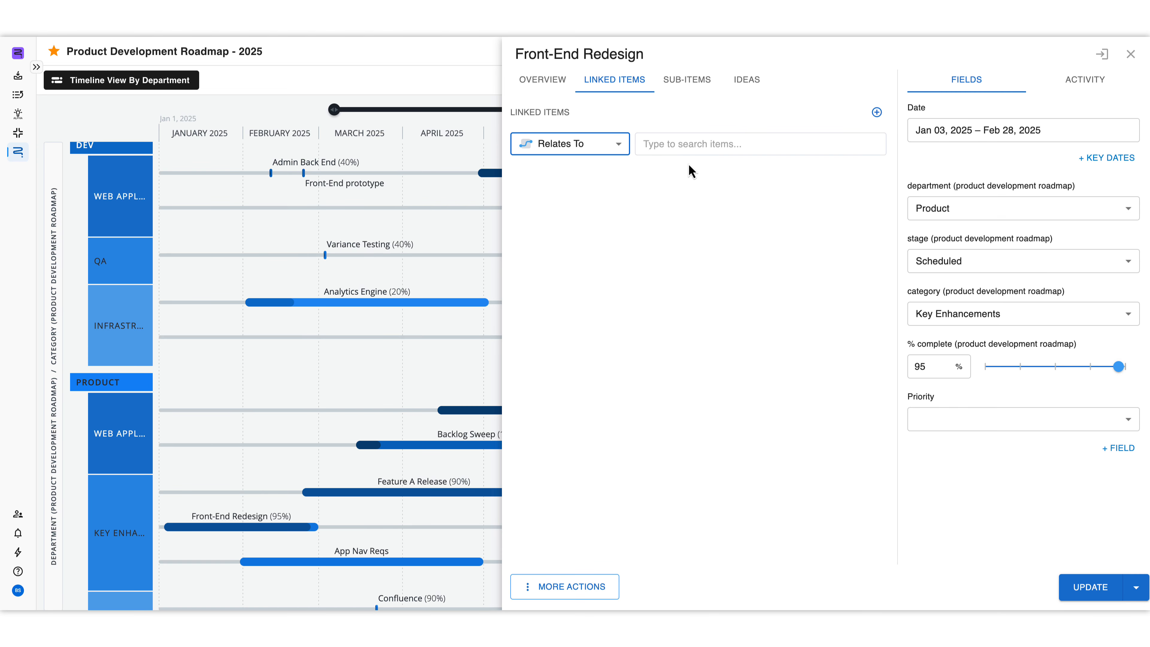
left_click(689, 145)
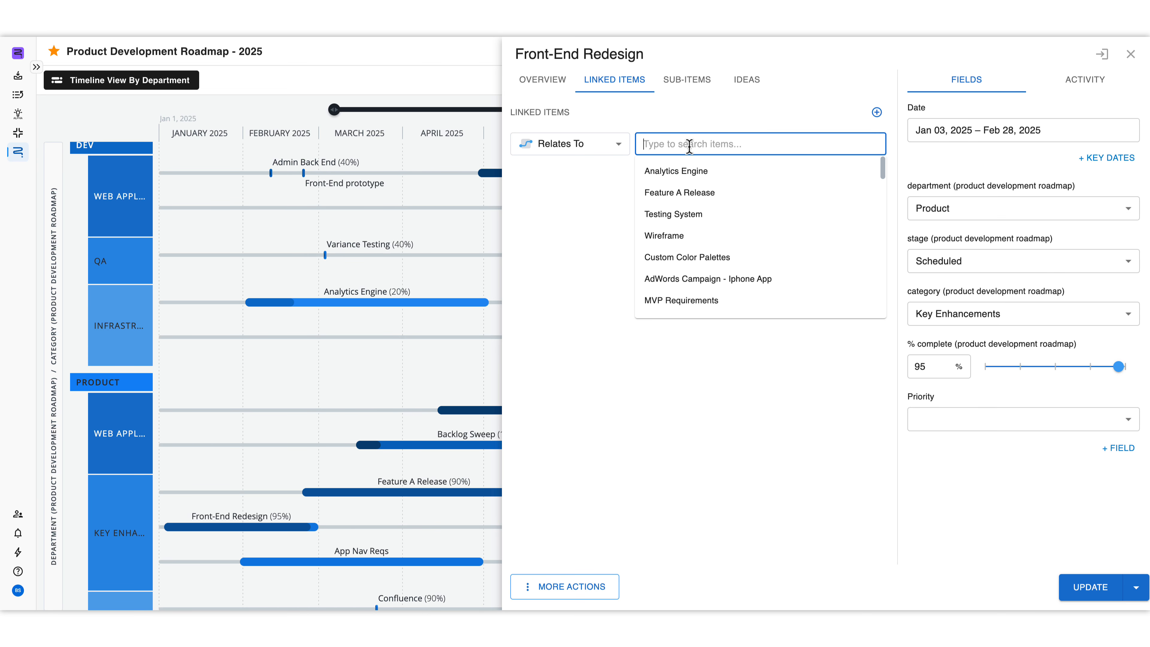
type("Pm Test")
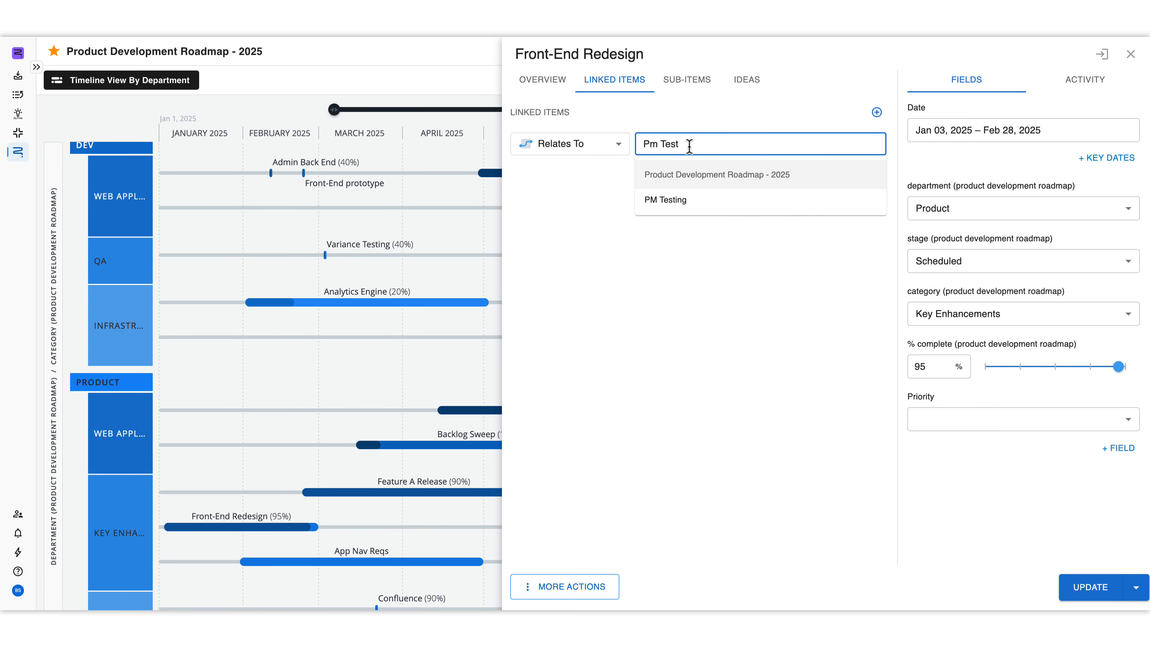
left_click(671, 199)
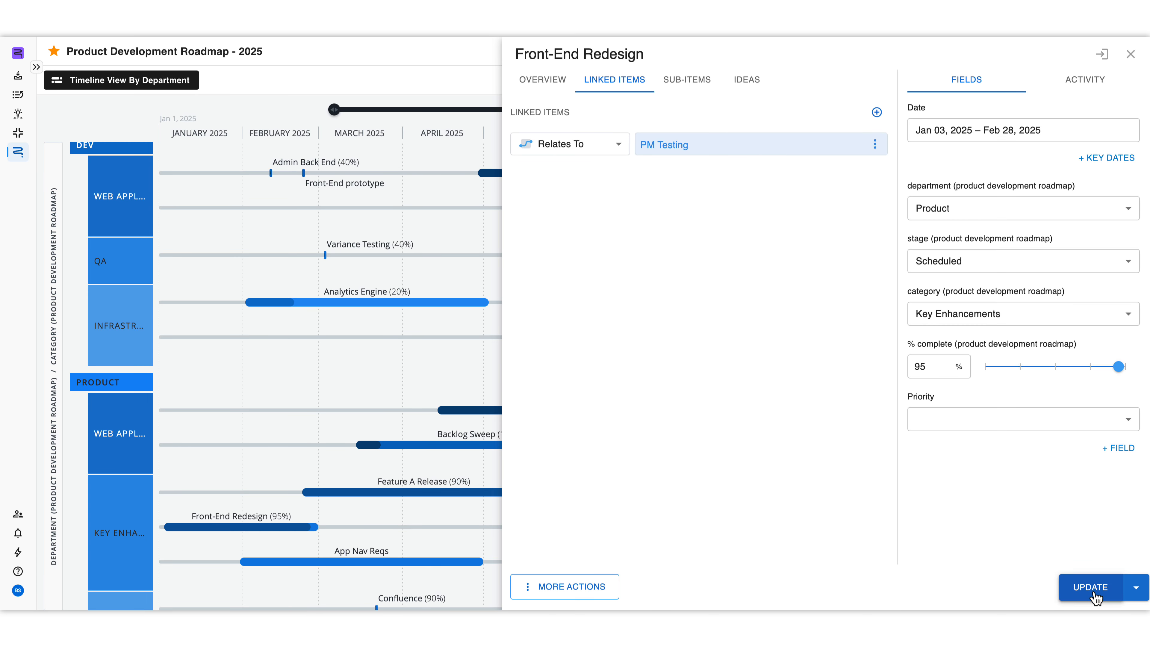
left_click(1091, 586)
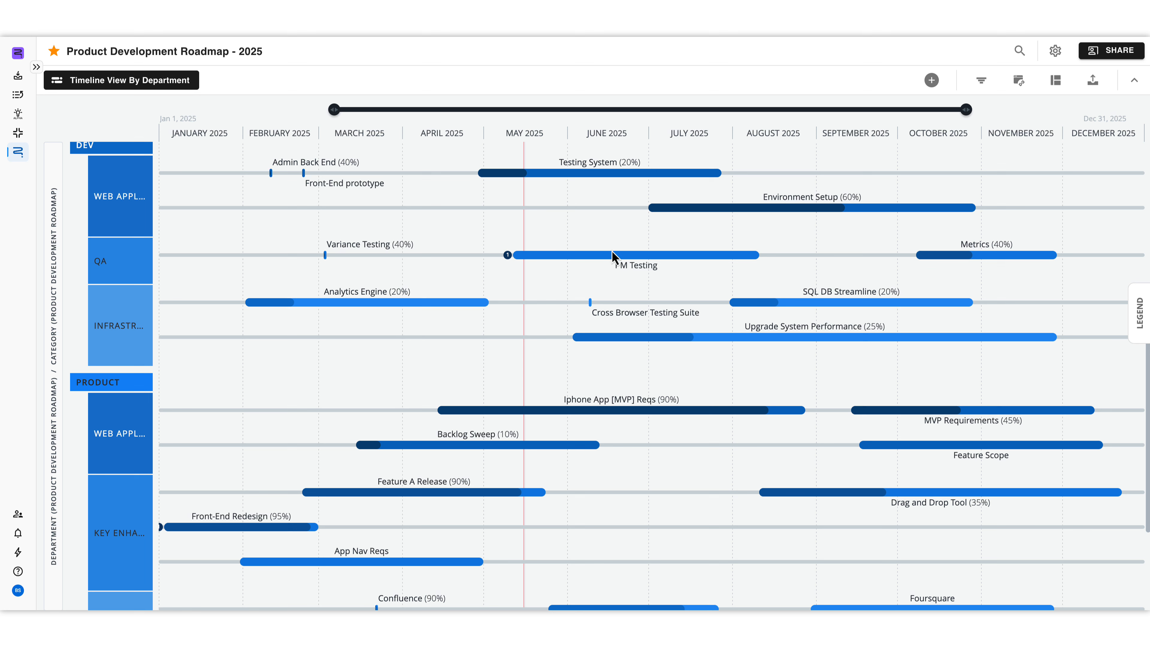
Step: Examine the PM Testing item on the timeline and the legend of item link types, and collapse the legend
mouse_move(611, 256)
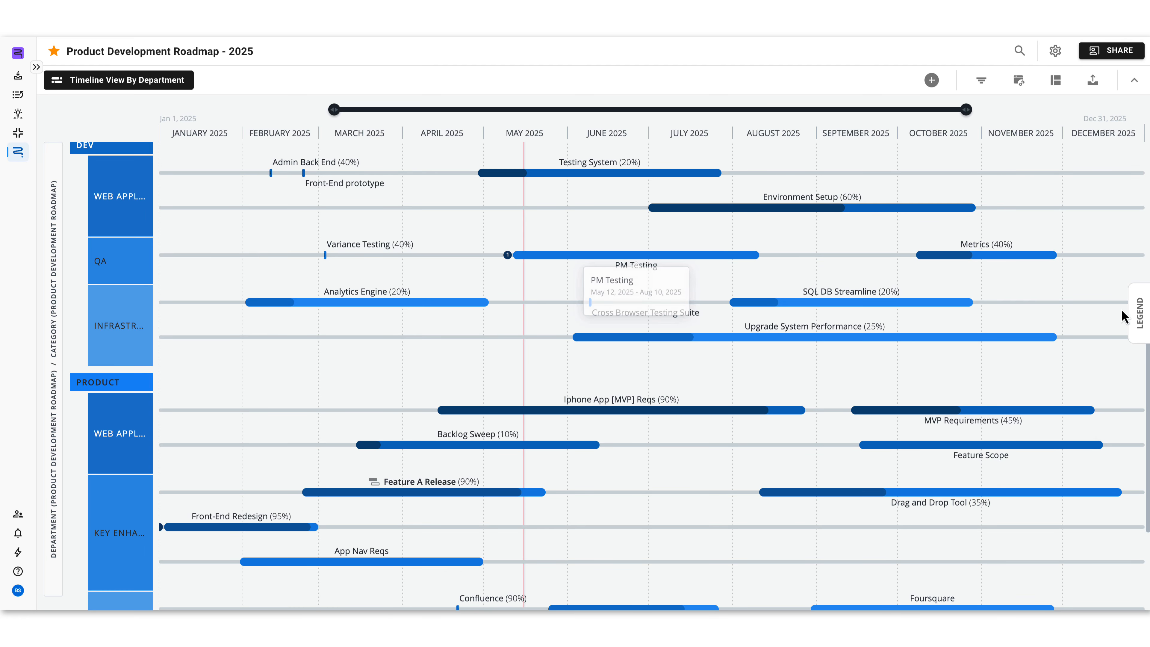
left_click(1137, 310)
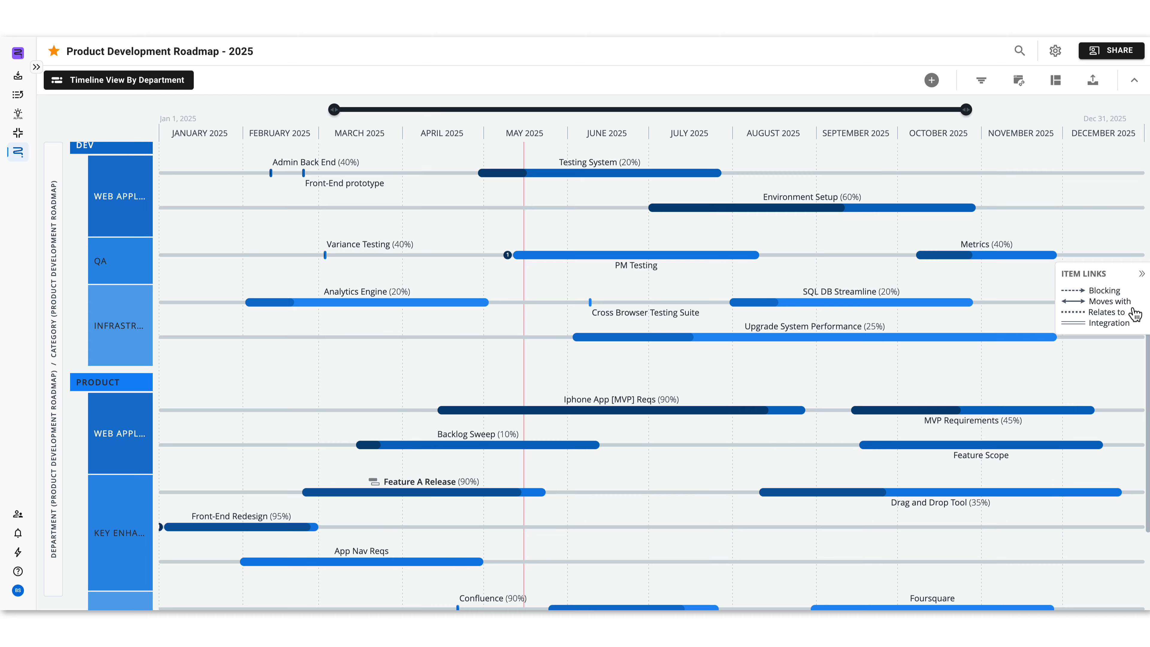
mouse_move(567, 267)
left_click(1142, 274)
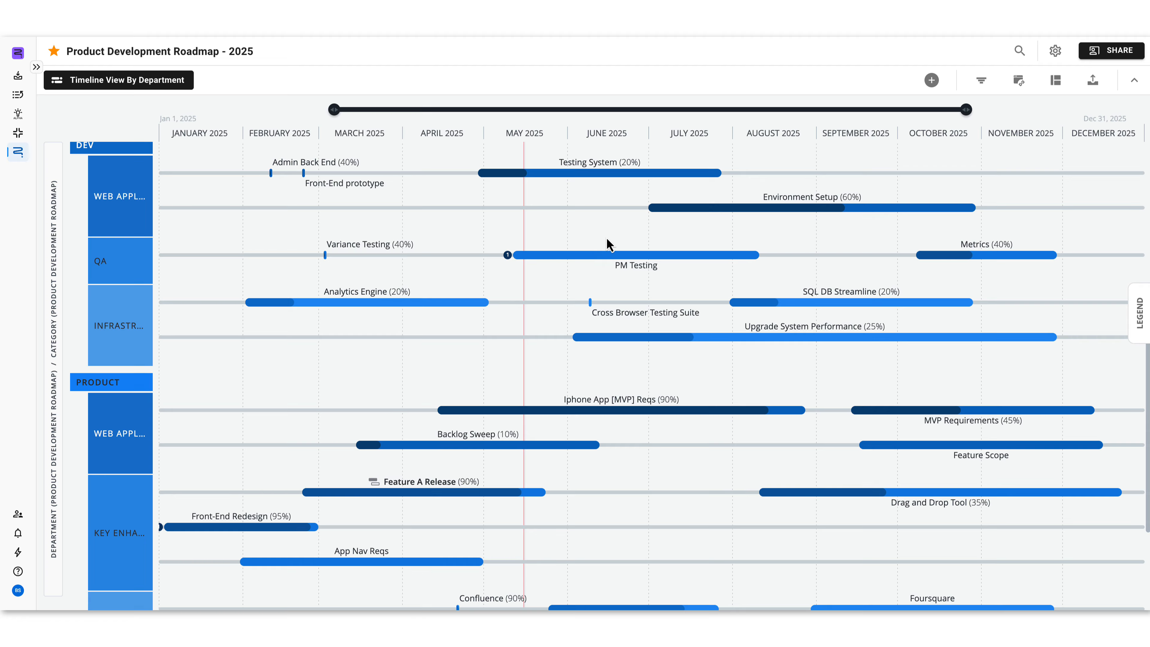
Step: Start a new timeline item, switch it to a milestone, and name it Vegas Tradeshow
left_click(931, 80)
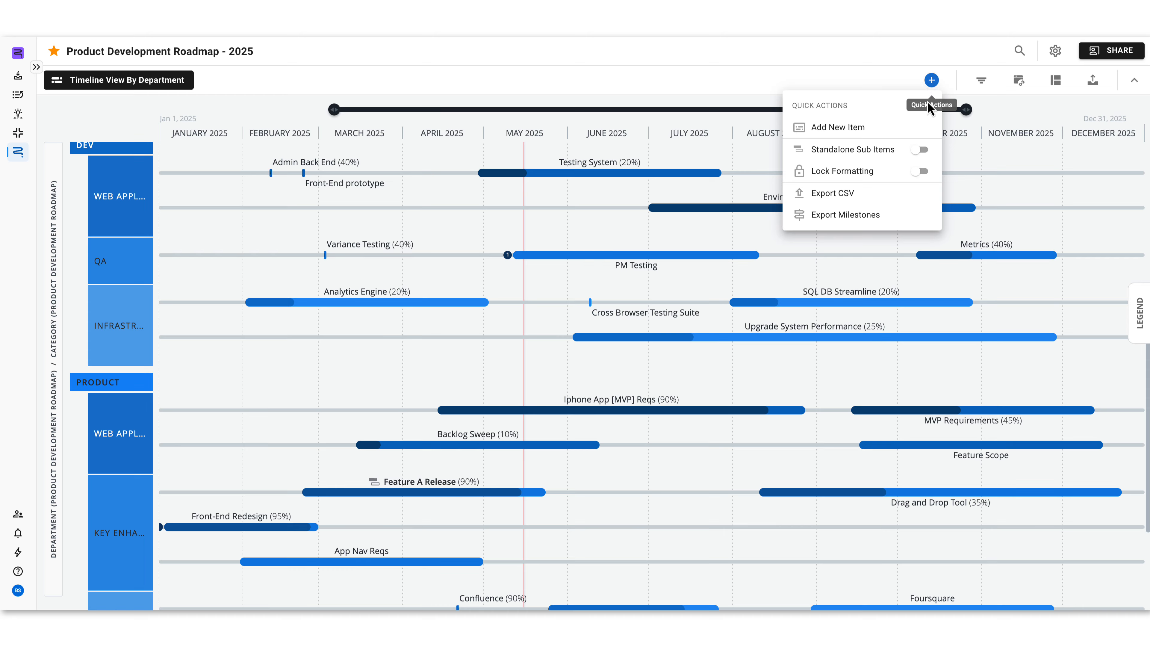
left_click(926, 127)
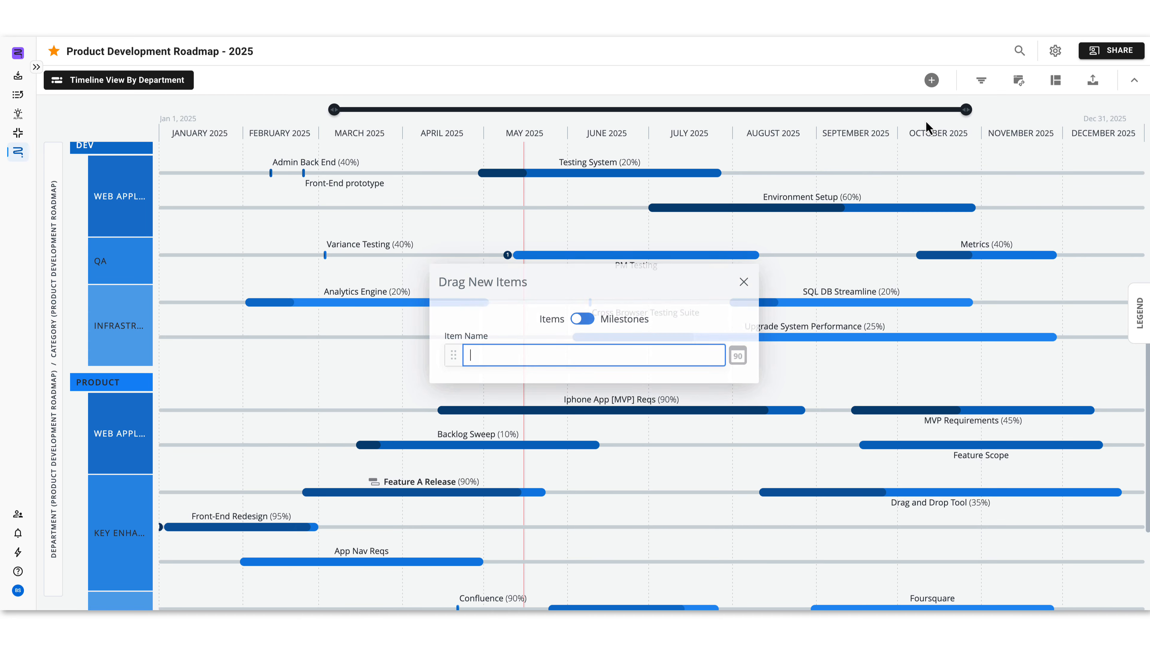
left_click(592, 324)
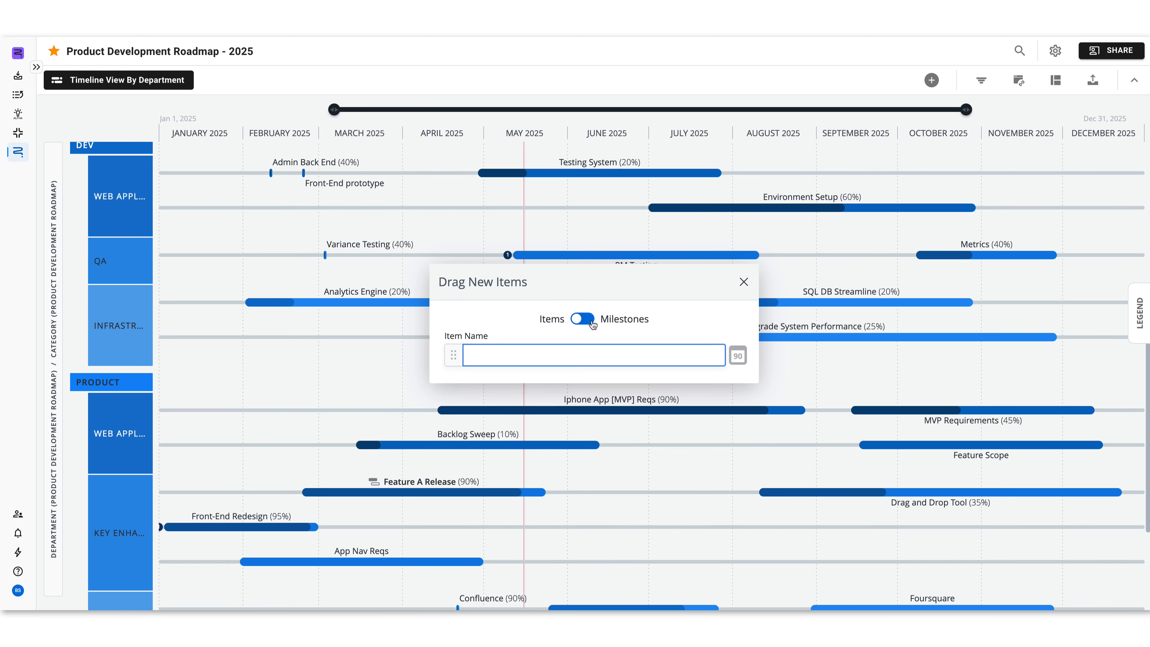
left_click(538, 348)
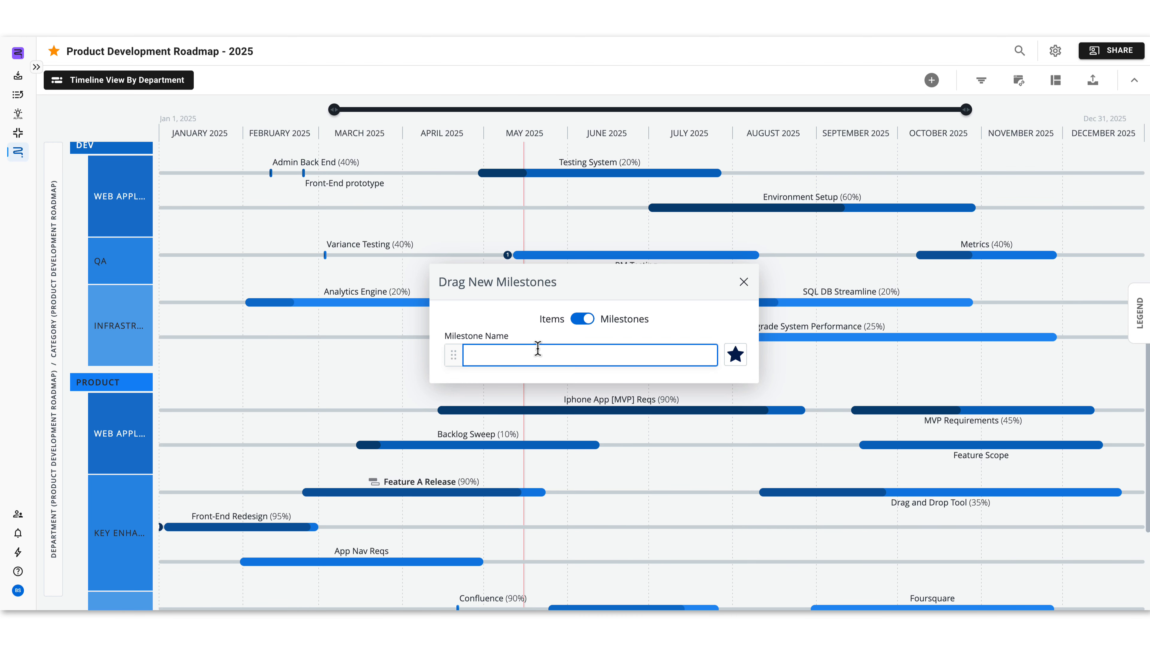
type("Vegas Tr")
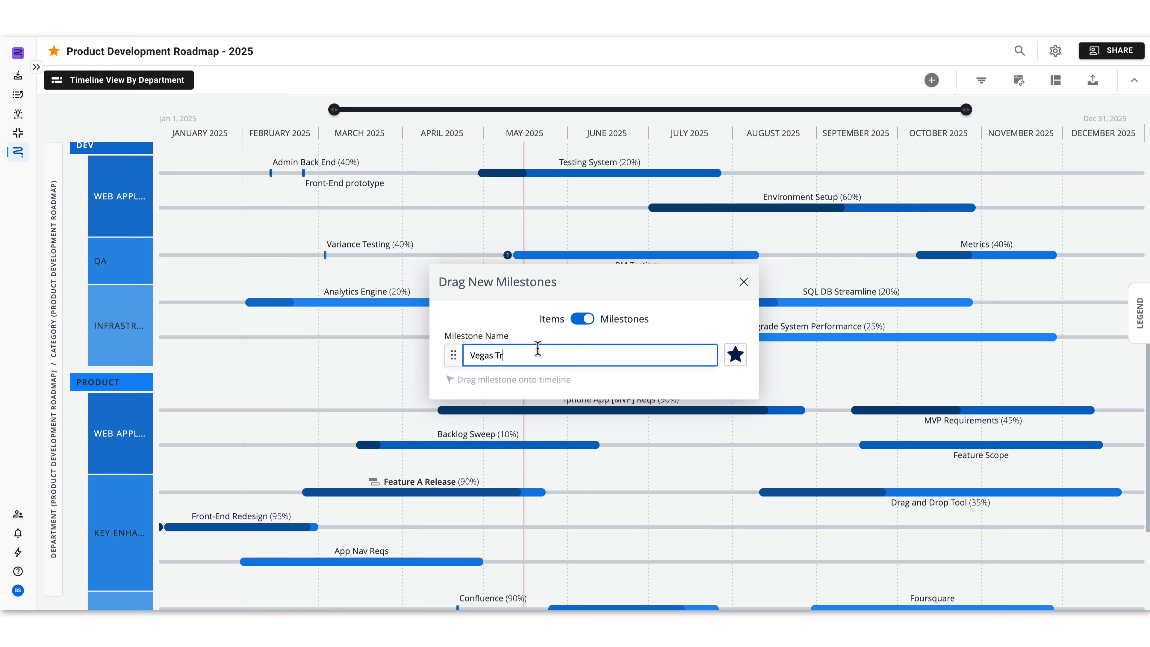
type("adeshow")
Step: Give the Vegas Tradeshow milestone the Tradeshow type and place it at about September 12, 2025 in the Dev department's QA row
left_click(736, 362)
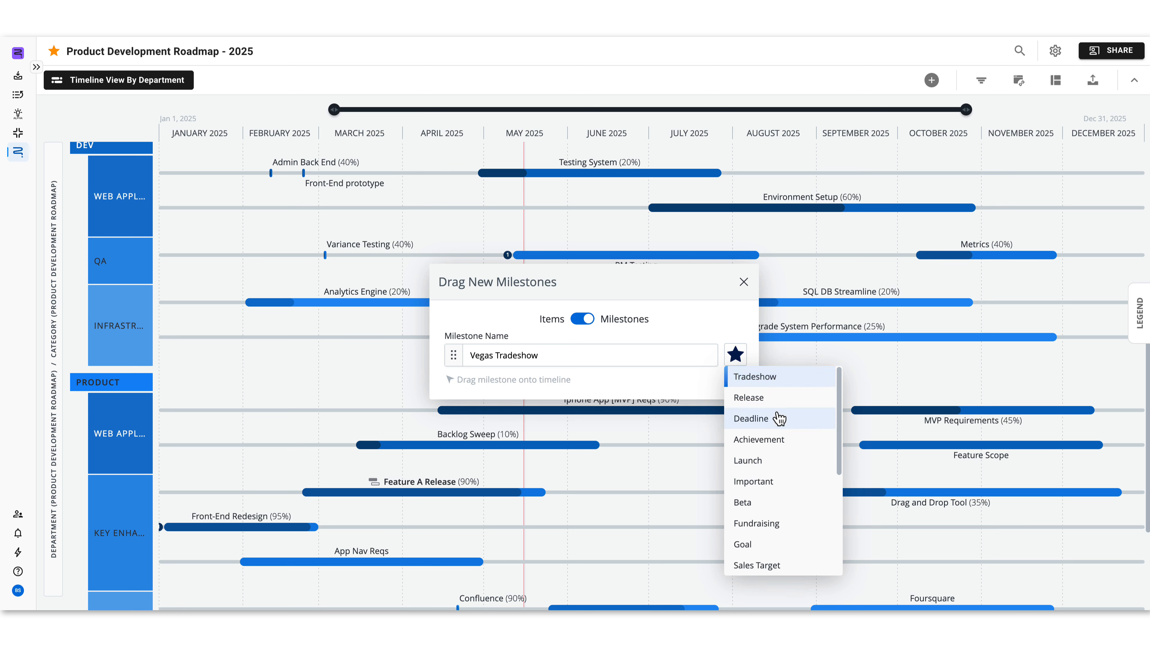
left_click(770, 462)
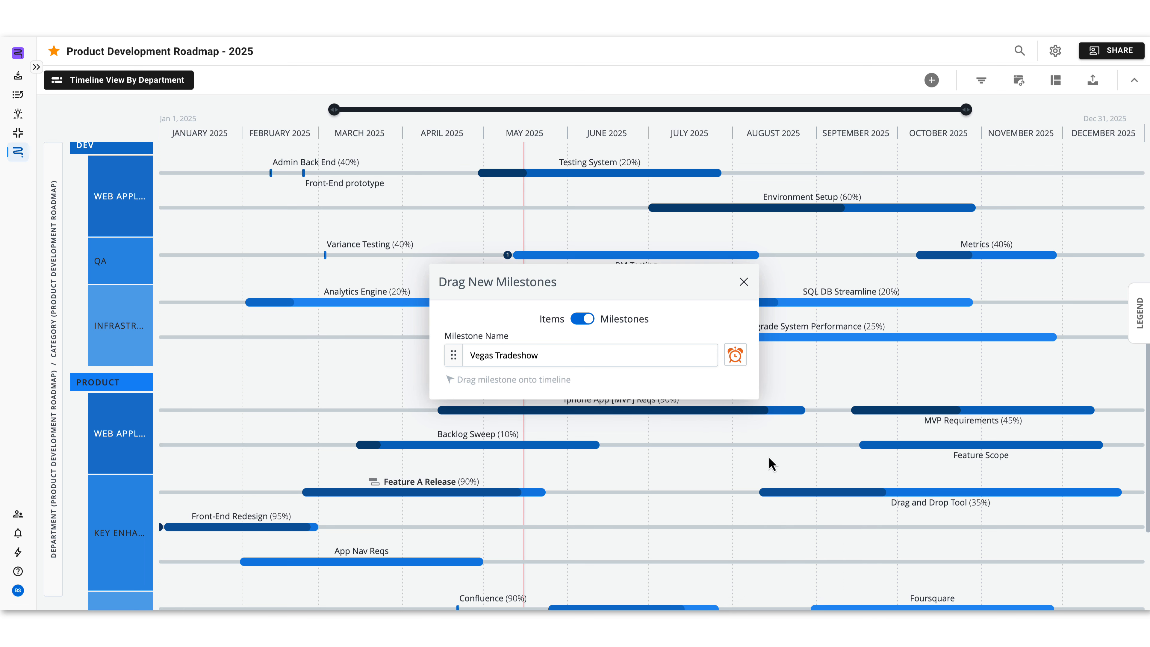
left_click(737, 365)
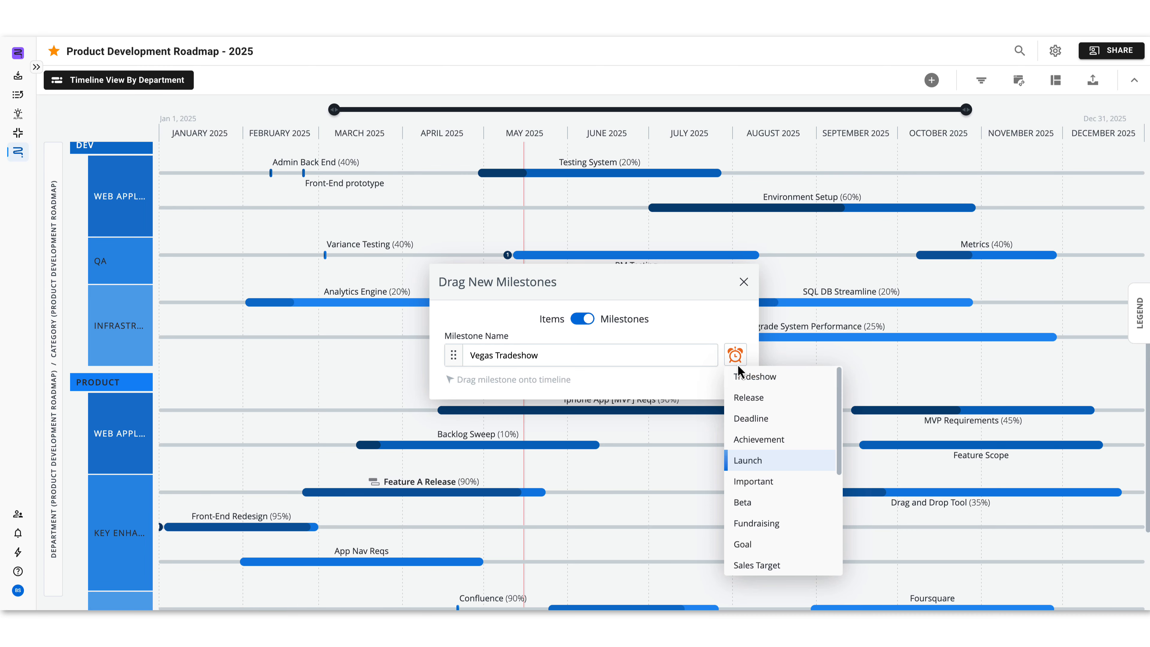
left_click(746, 378)
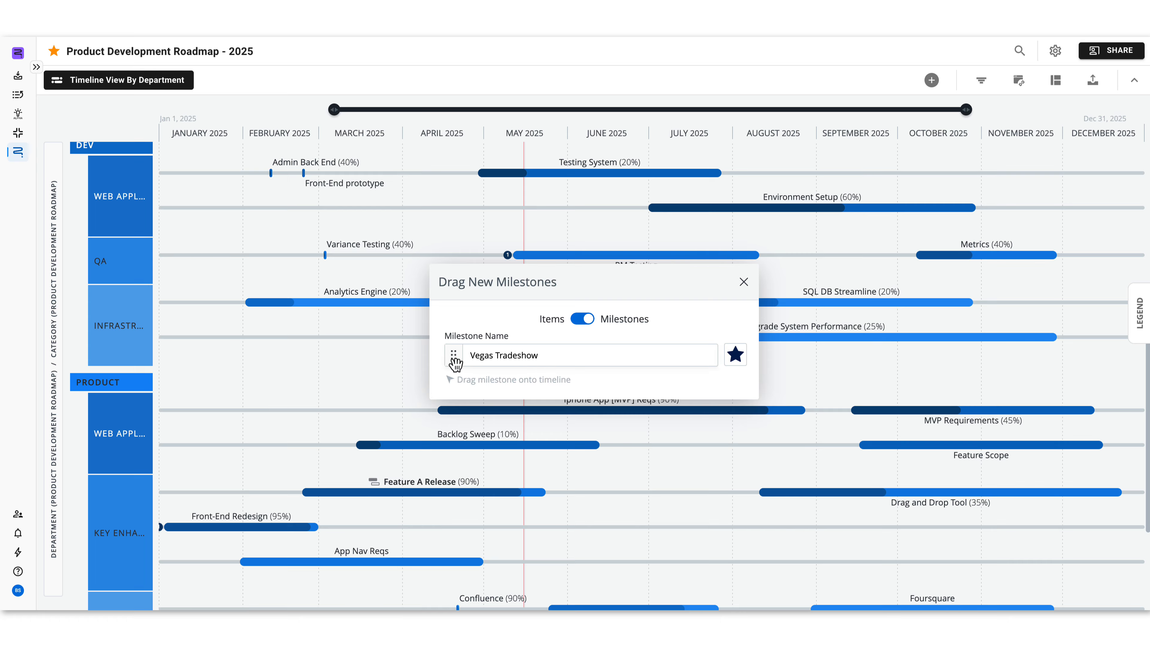
left_click_drag(454, 354, 862, 256)
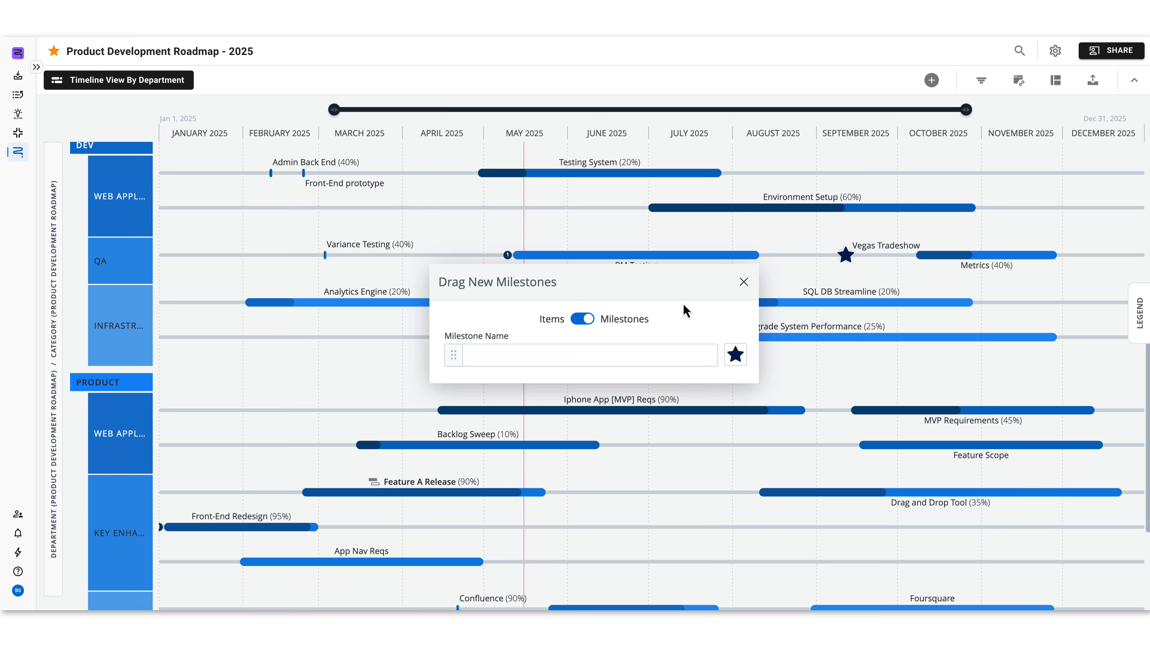
left_click(743, 282)
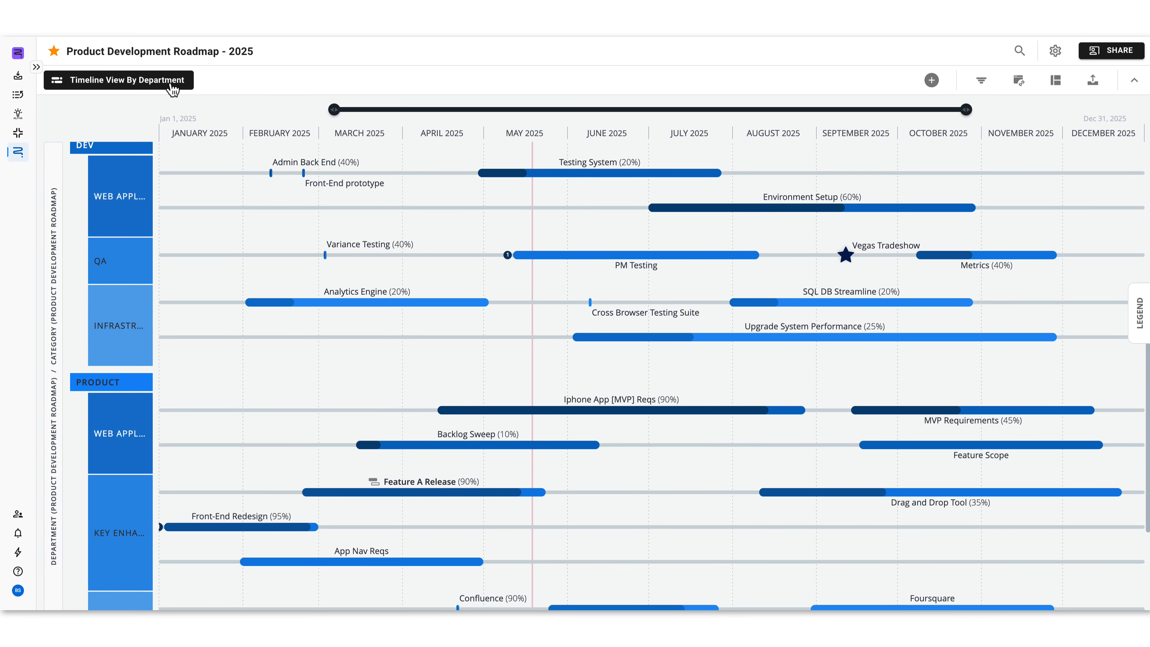
Step: Open the milestones table of Timeline View by Department and export it as CSV
left_click(113, 86)
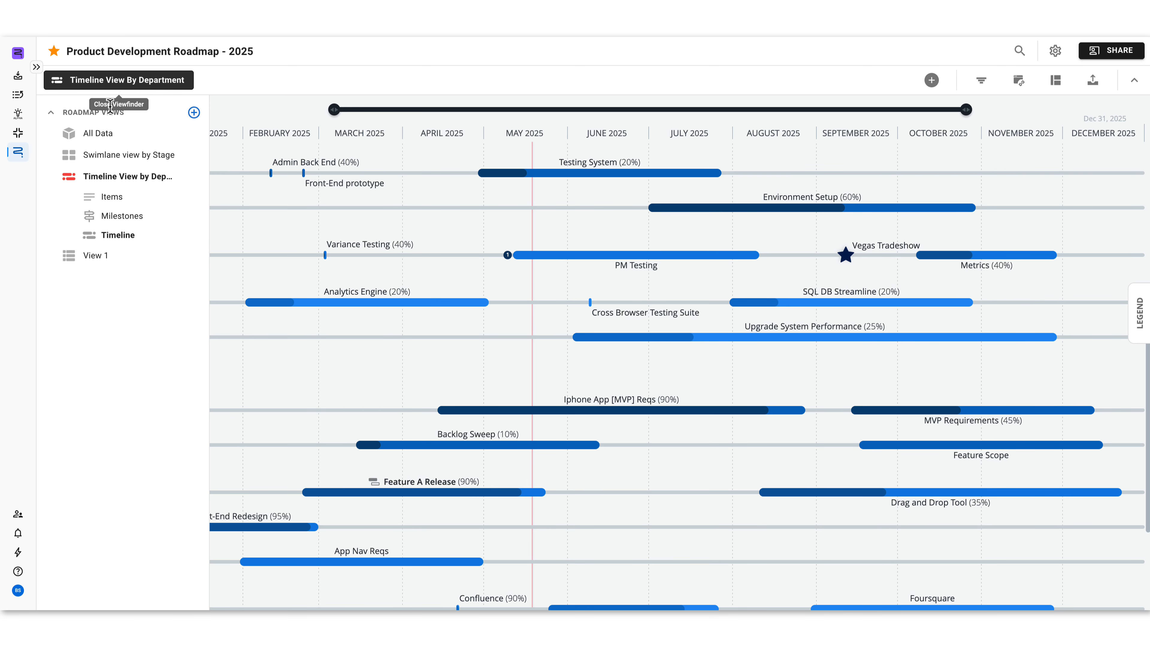
left_click(120, 222)
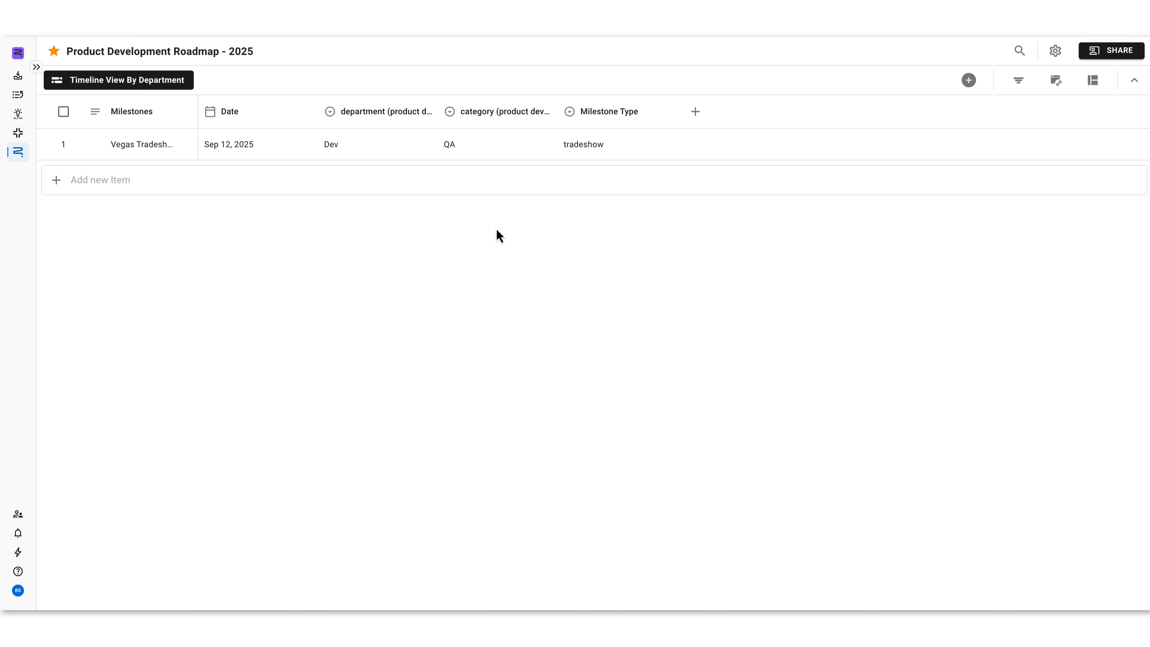
left_click(973, 80)
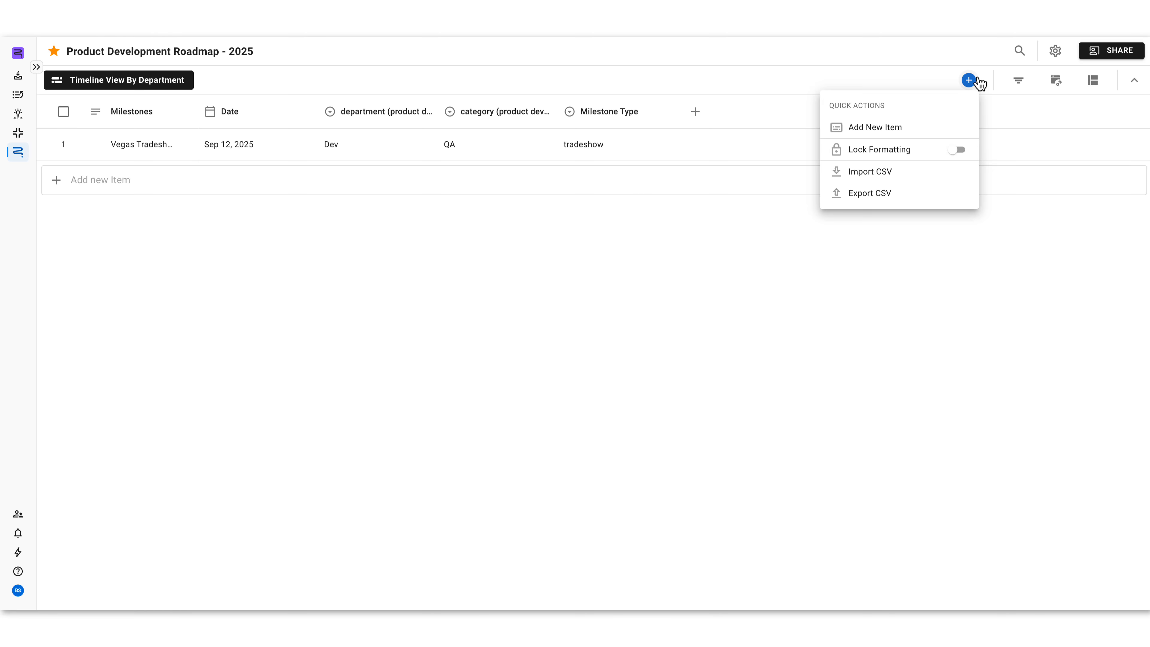
left_click(939, 196)
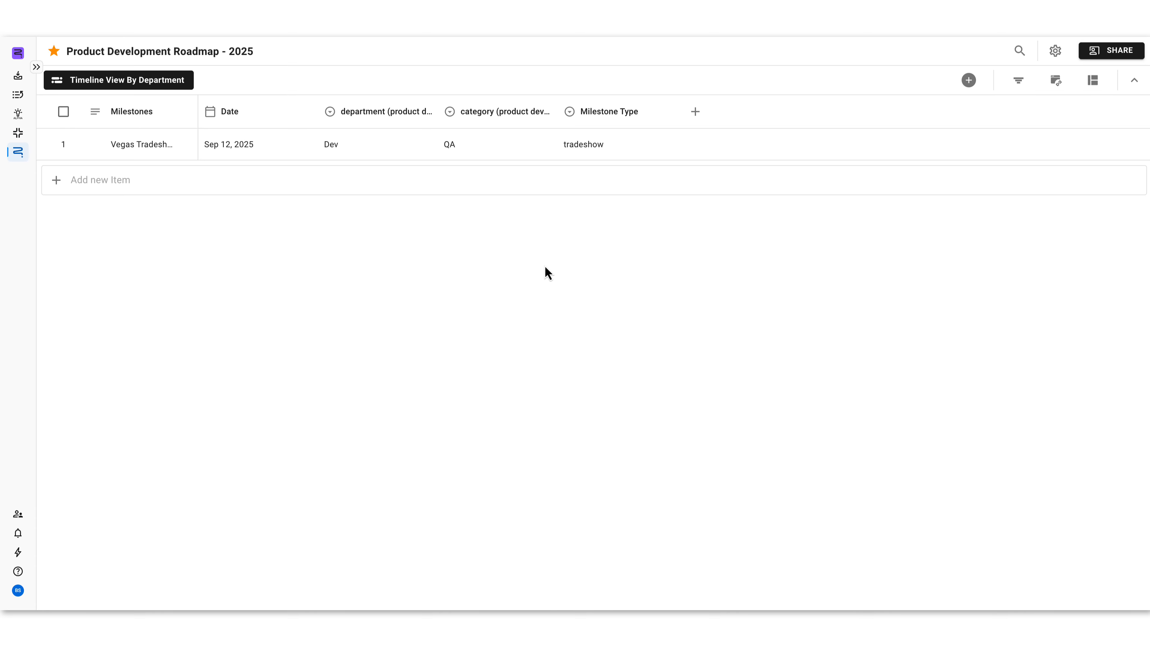
Step: Create a new roadmap view titled Swimlane View by Stage with the Swimlane visualization type
left_click(100, 82)
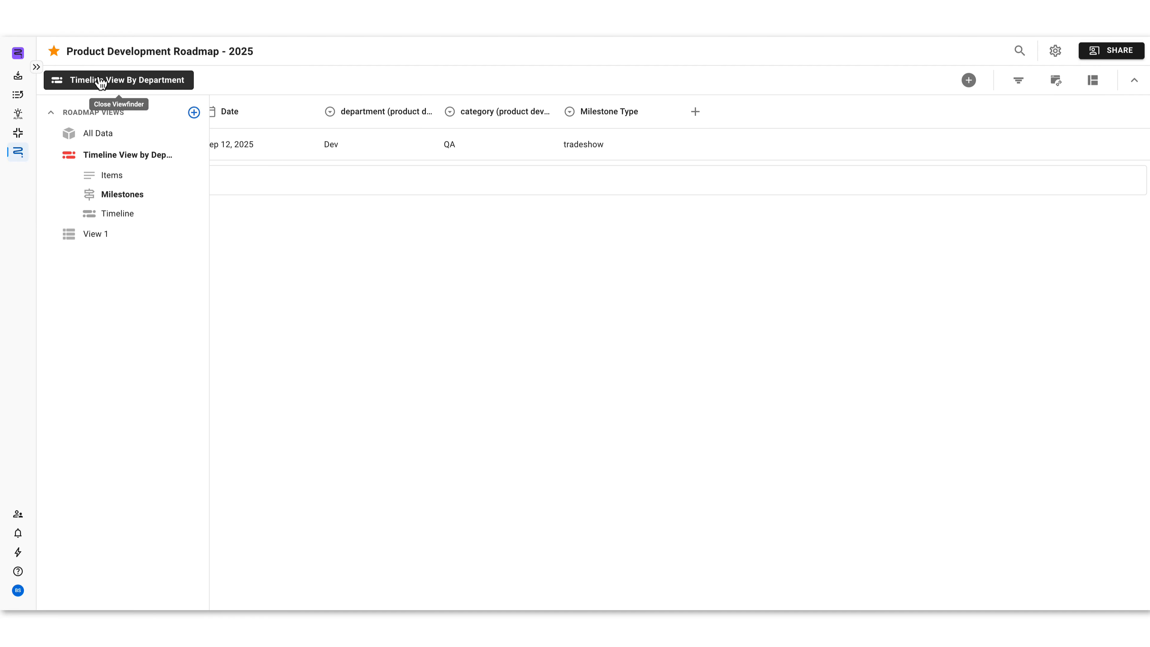
left_click(194, 112)
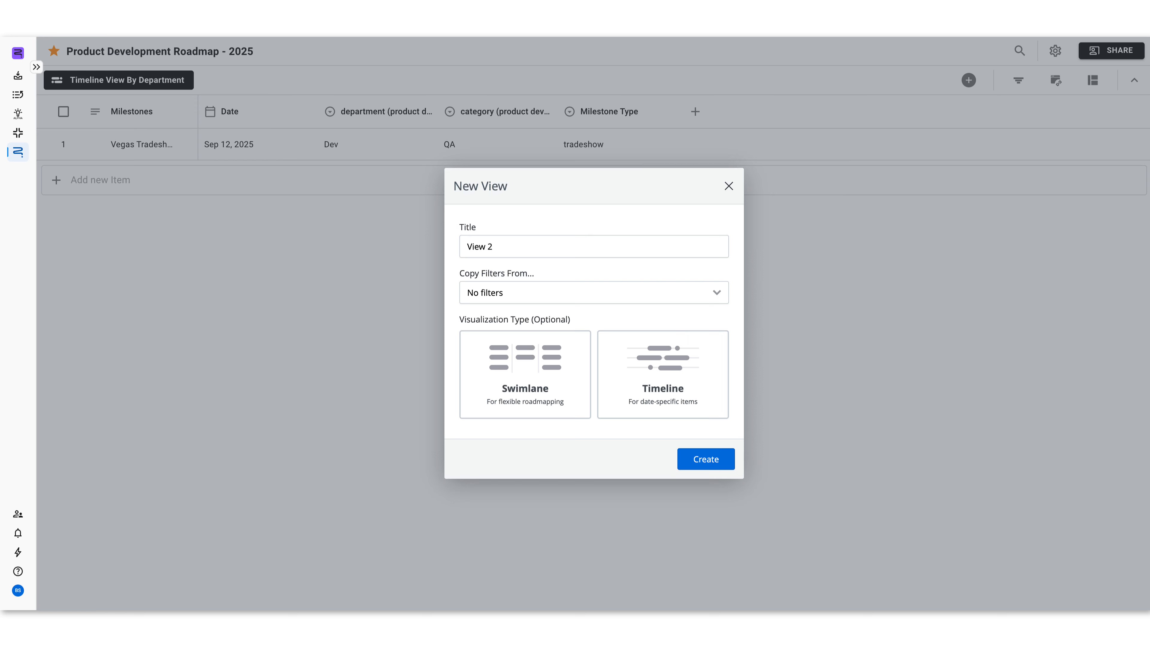
left_click(516, 367)
left_click(496, 248)
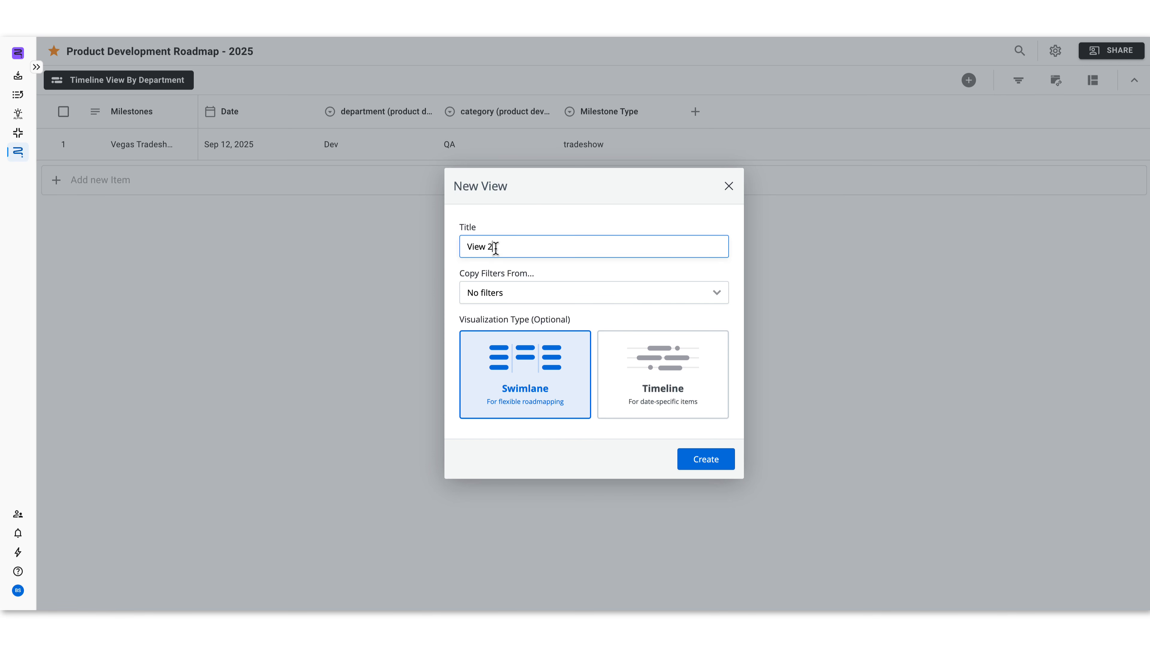
key("ctrl+a")
type("Swimlane View by Stage")
left_click(705, 458)
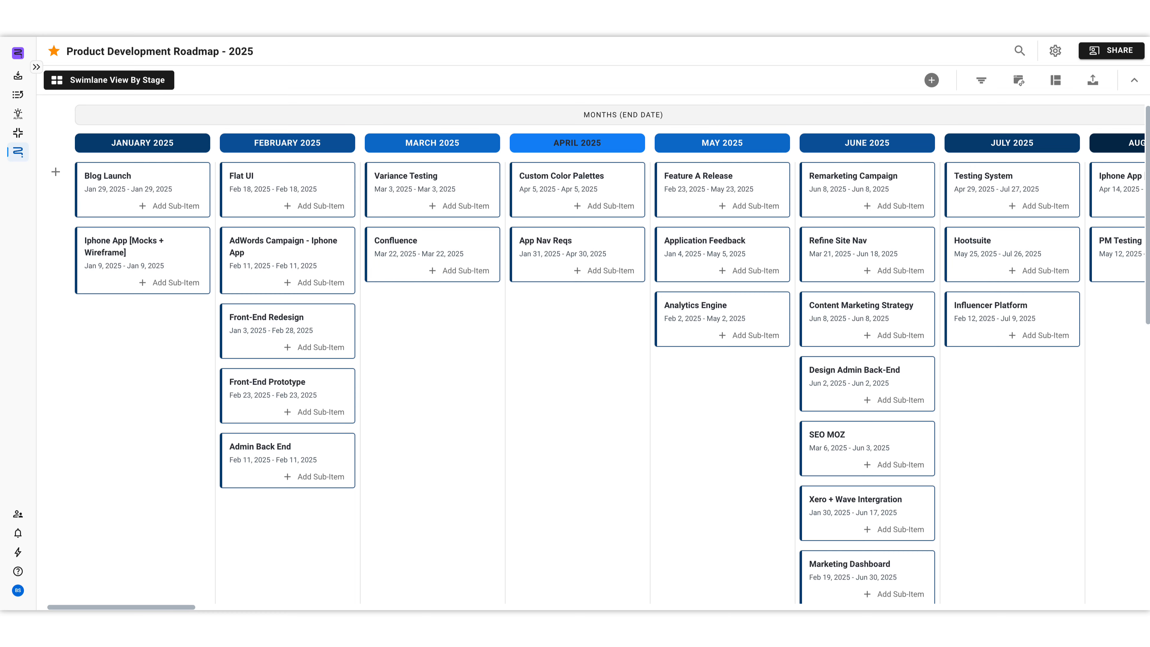
Step: Set the swimlane view's row header to the existing stage (product development roadmap) field
left_click(1056, 88)
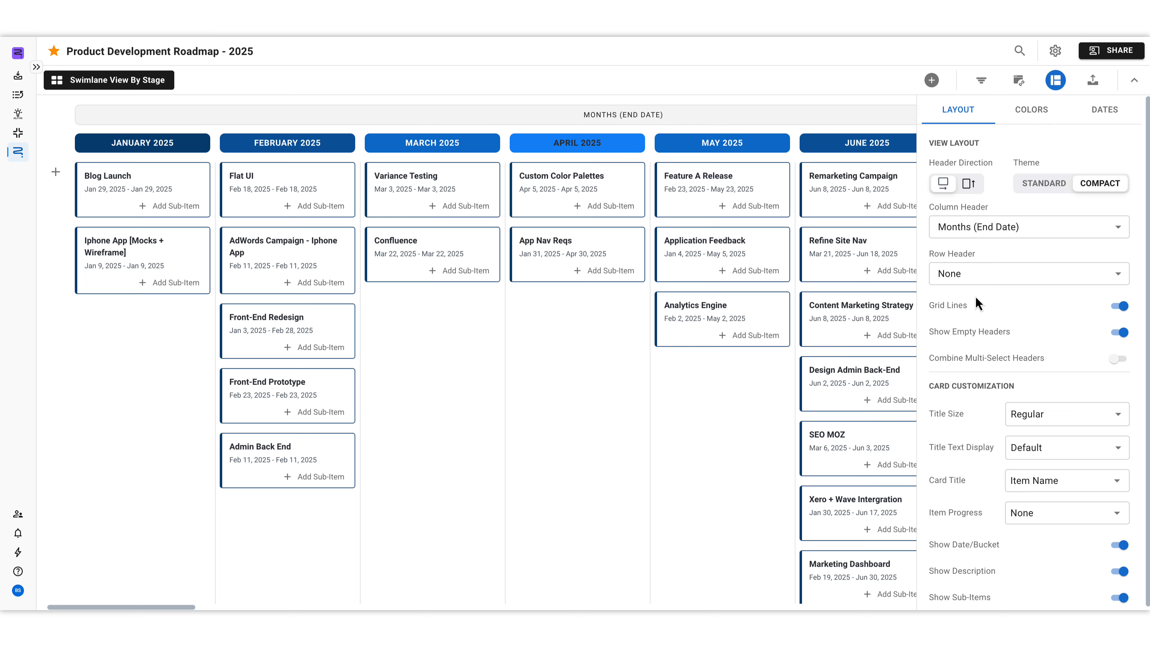
left_click(990, 282)
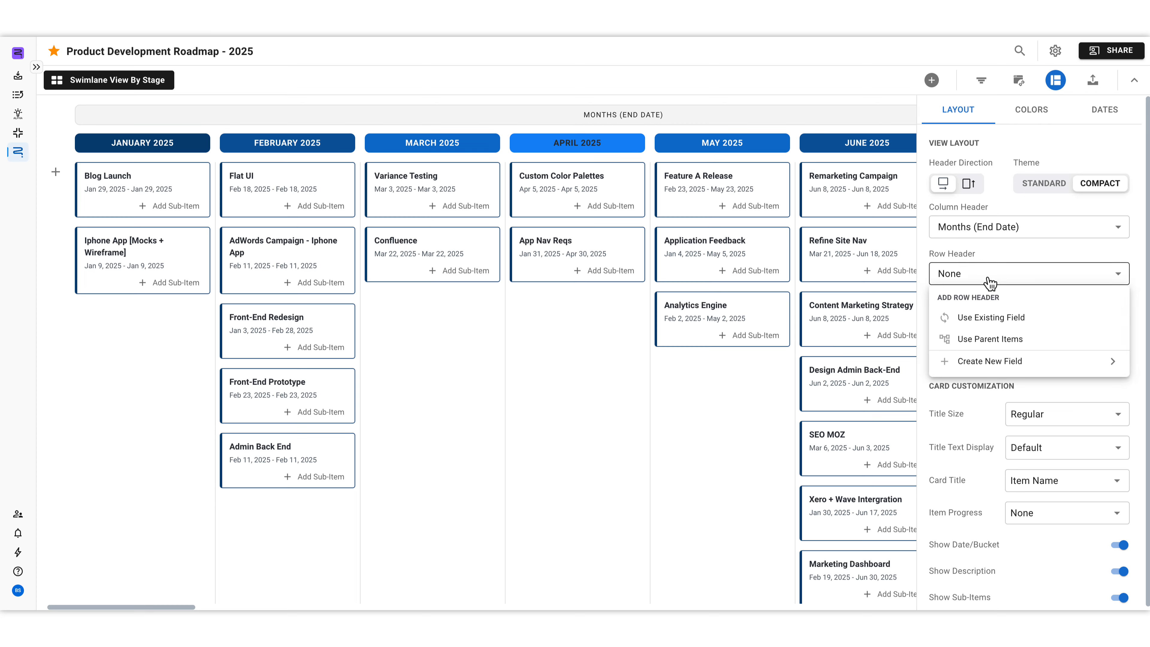
left_click(1003, 326)
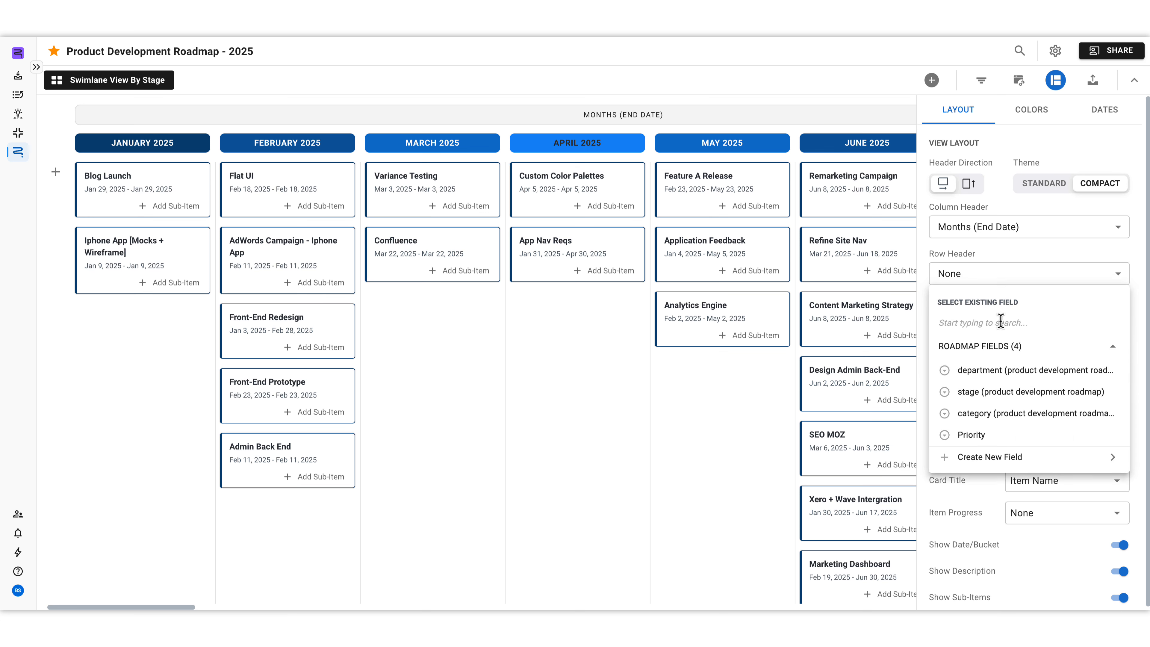
left_click(1018, 392)
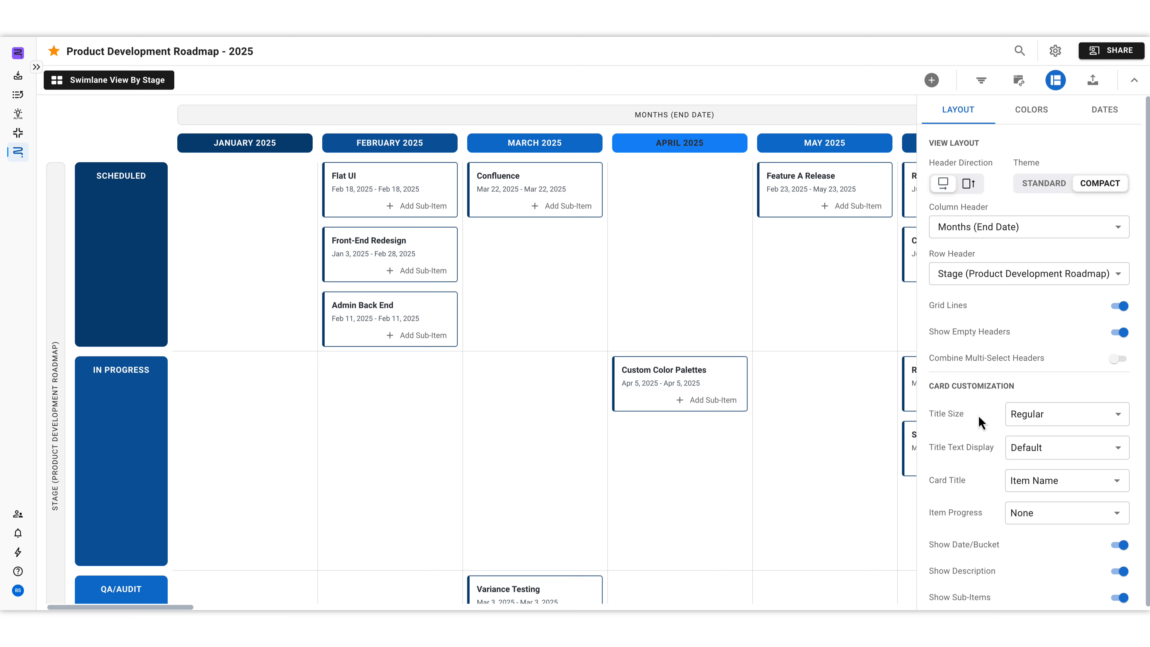
Step: Show item progress on the swimlane cards using the % complete field
scroll(978, 422, "down", 1)
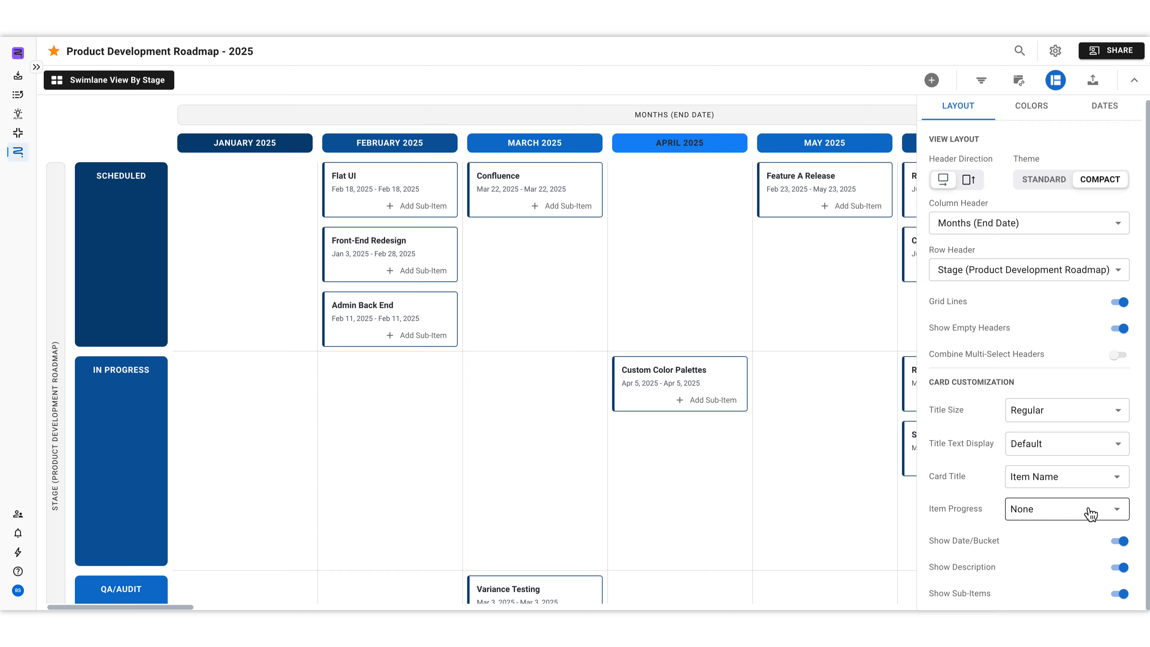
left_click(1103, 514)
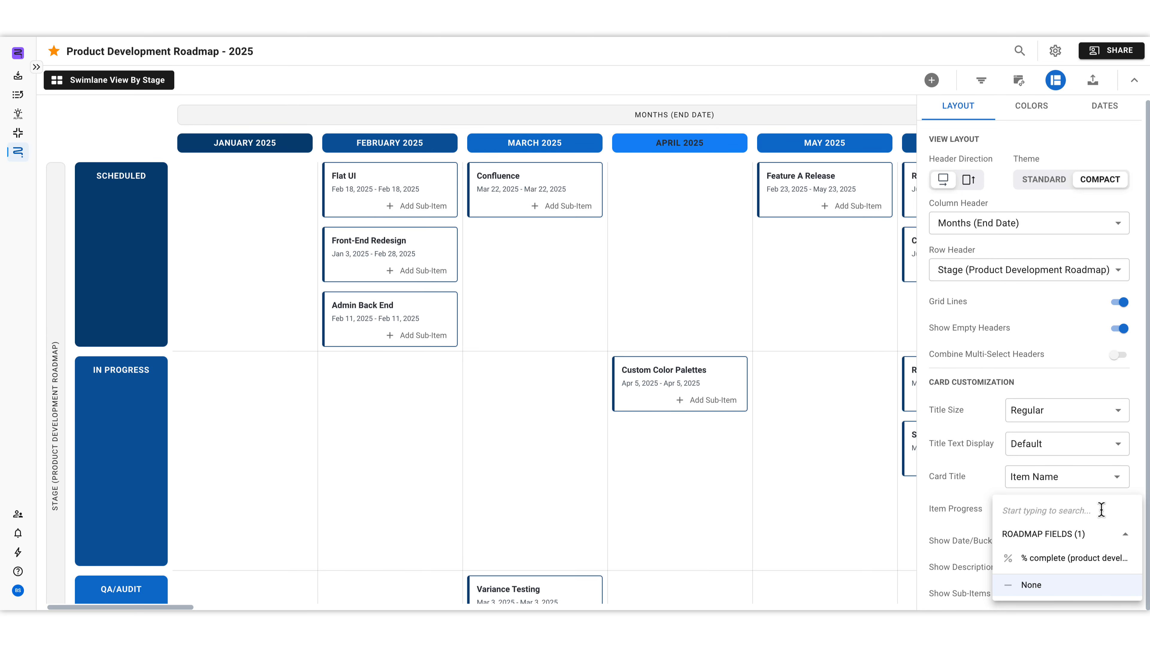
left_click(1085, 560)
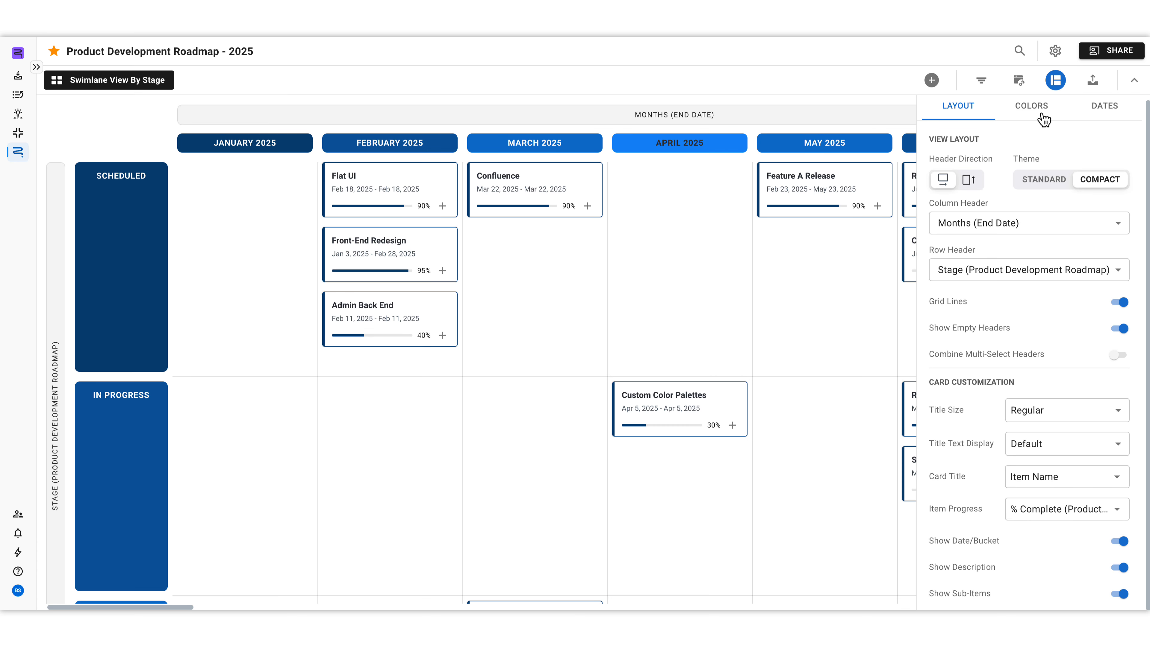
Step: Review the swimlane view's color palette and date settings, and close the view settings
left_click(1032, 107)
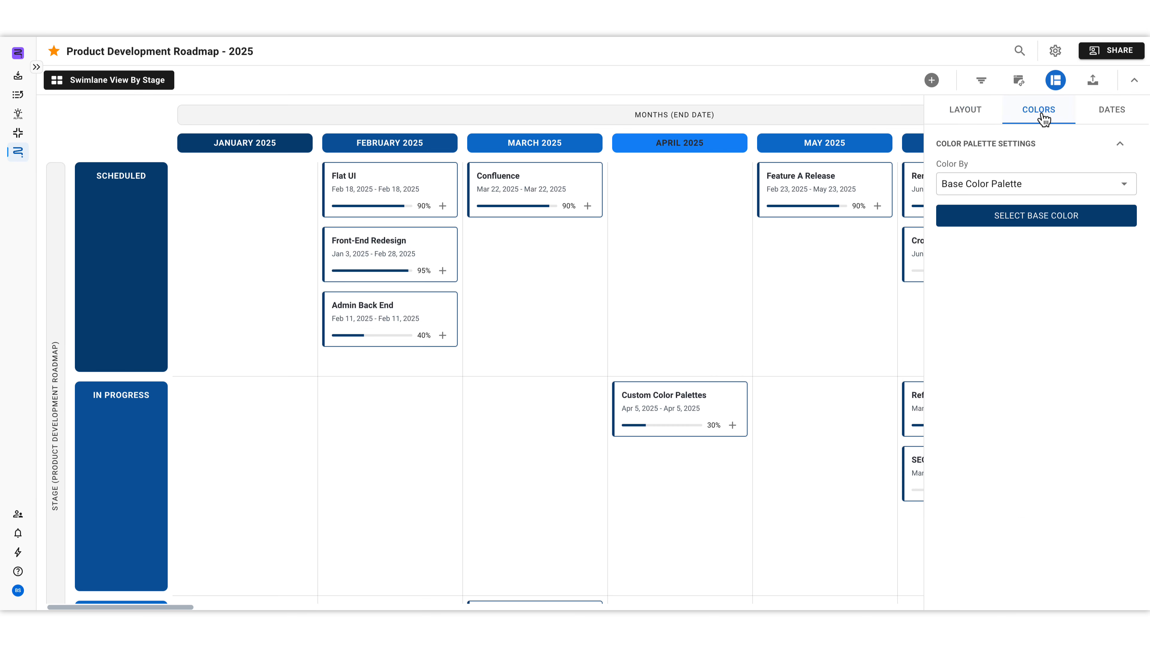
left_click(1112, 118)
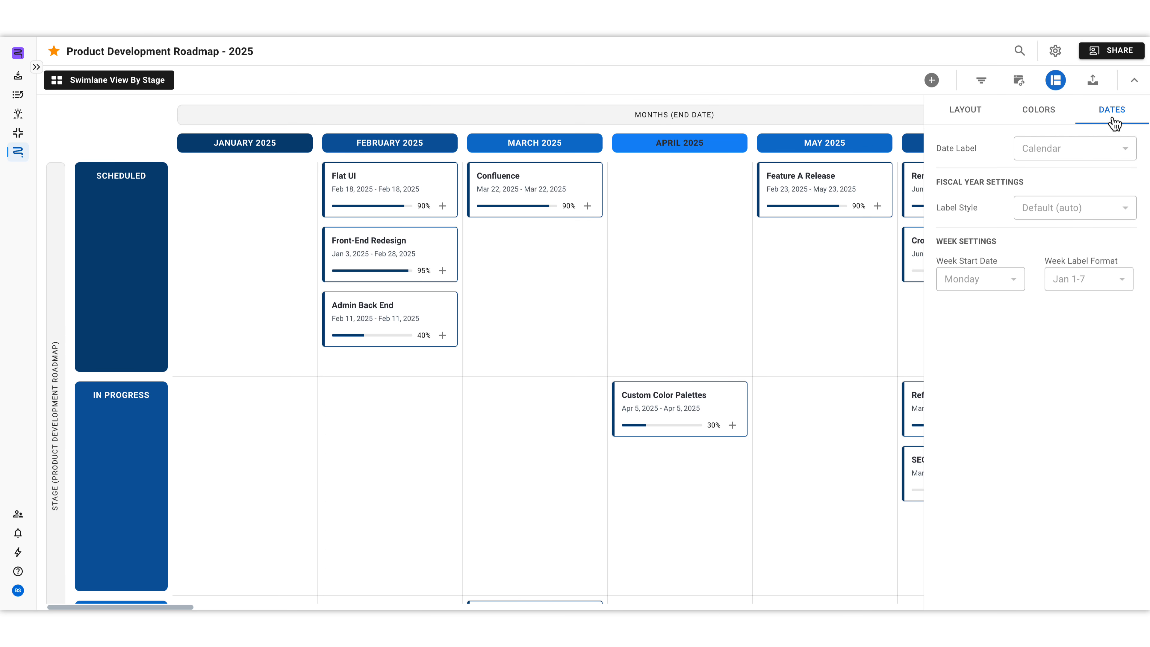
left_click(1056, 92)
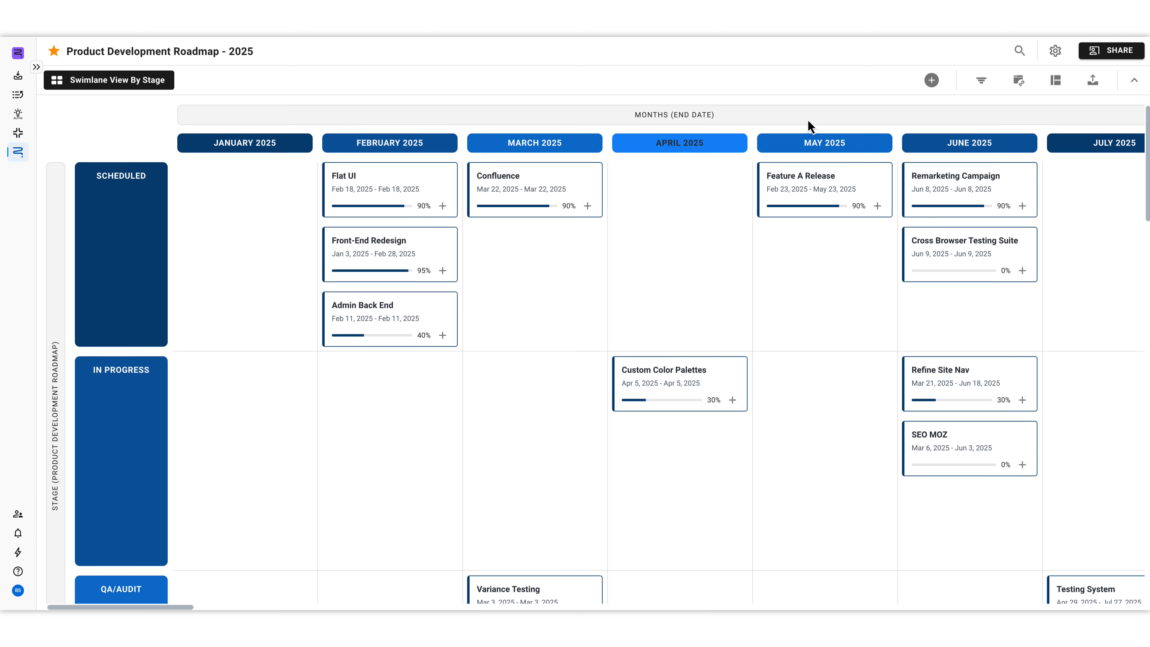
Step: Add the existing Front-End Redesign item as a sub-item of the Feature A Release card in May 2025
mouse_move(859, 181)
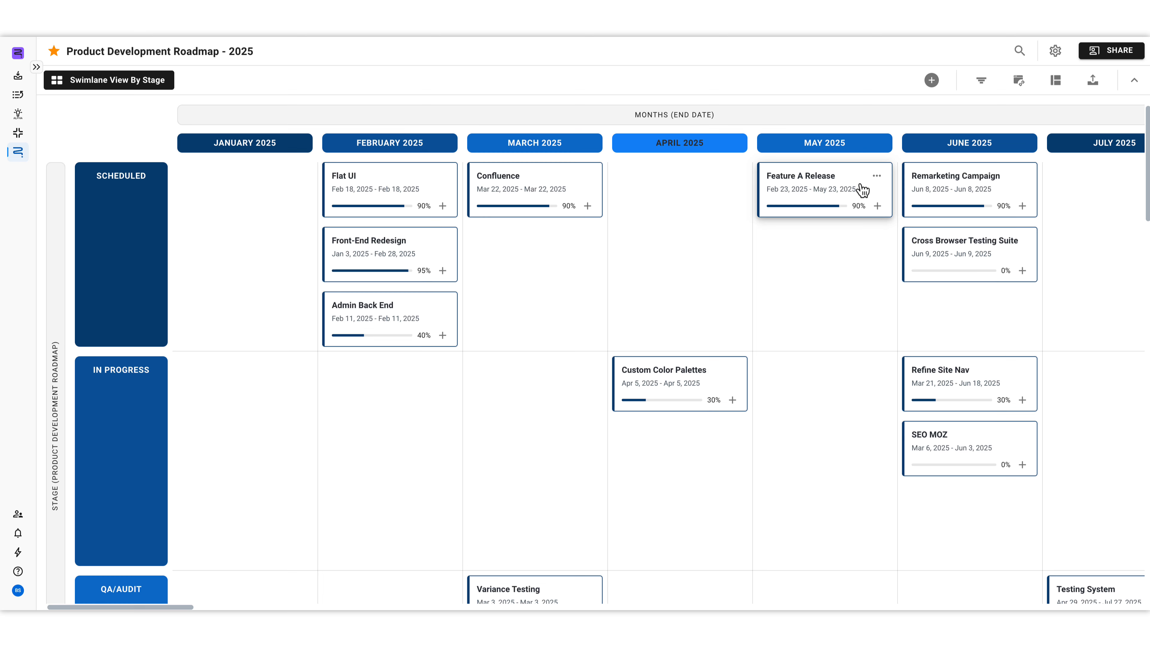
left_click(877, 206)
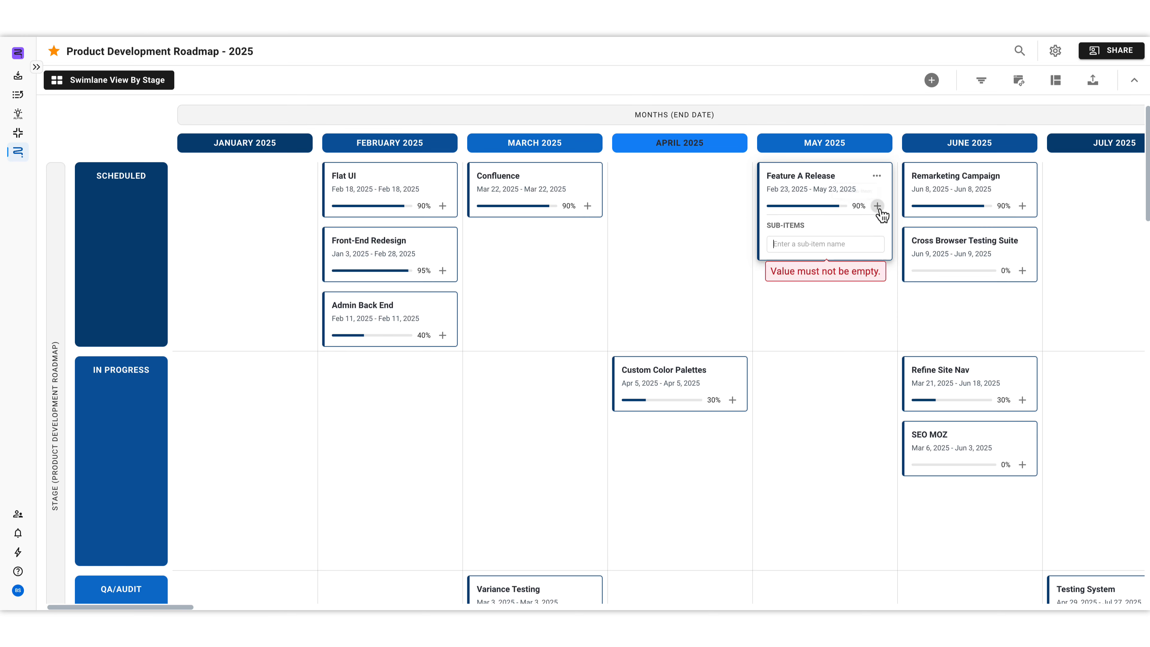
left_click(820, 241)
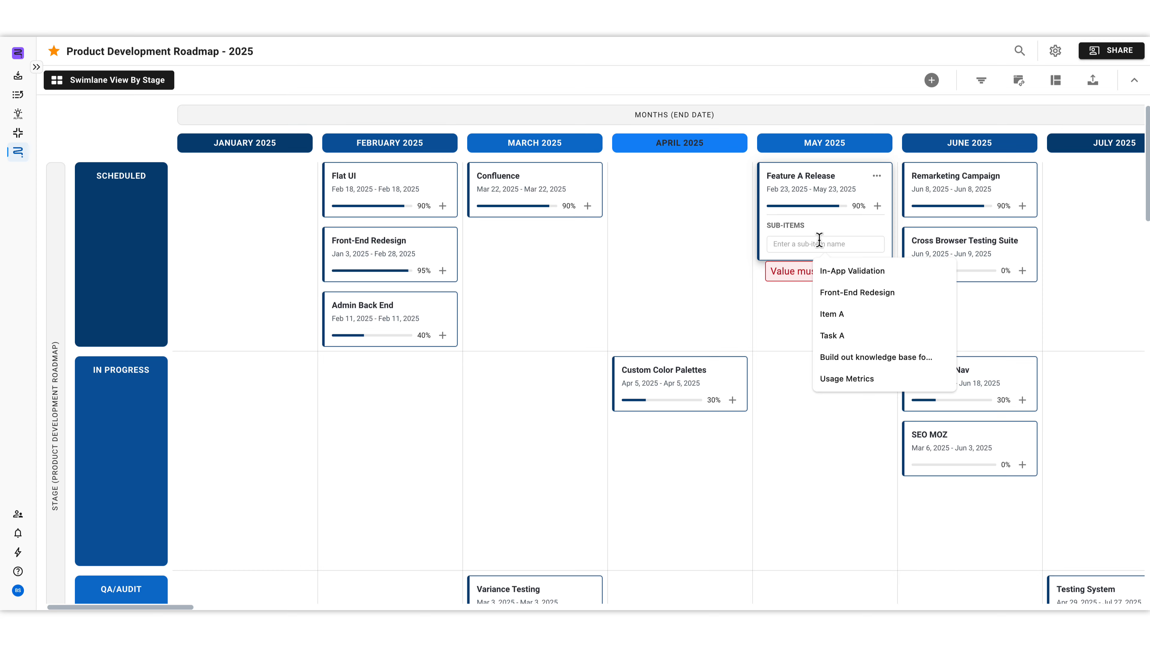
type("Fron")
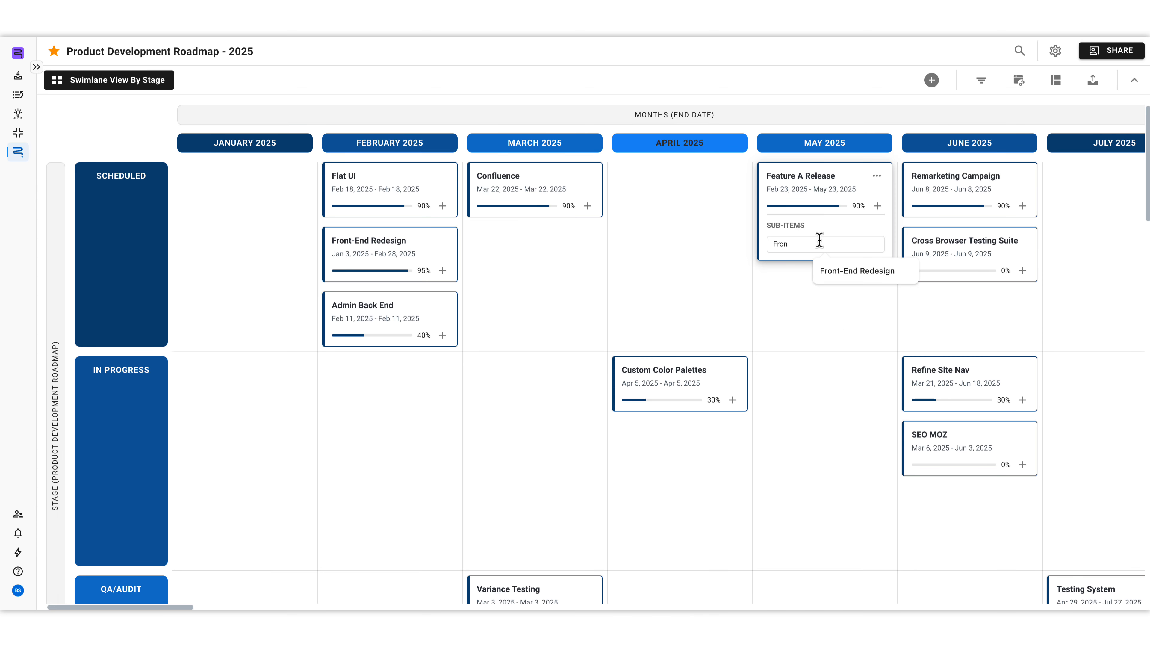
left_click(832, 271)
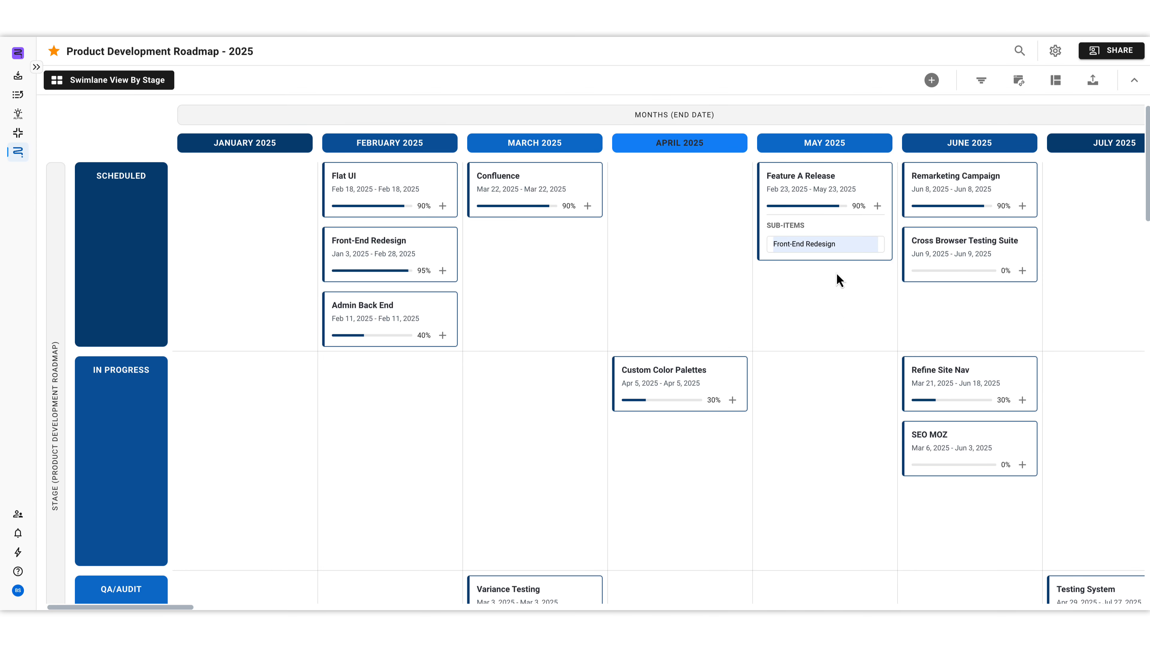
key("Return")
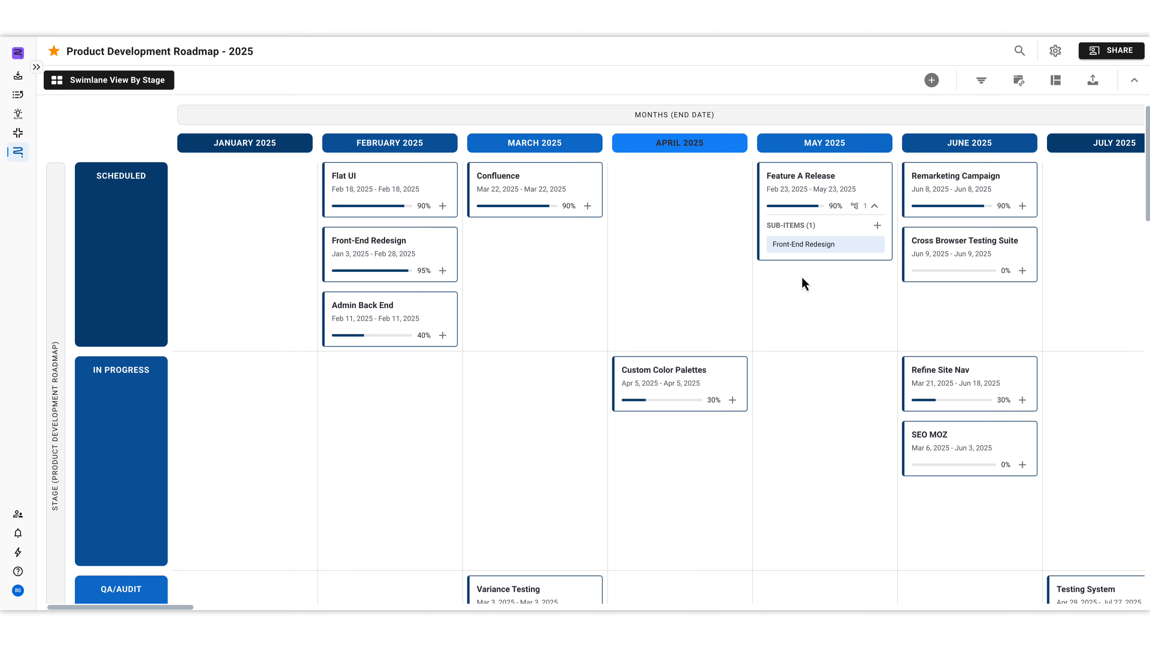
Step: Examine the Feature A Release item card and its additional item actions, and close the card
left_click(852, 185)
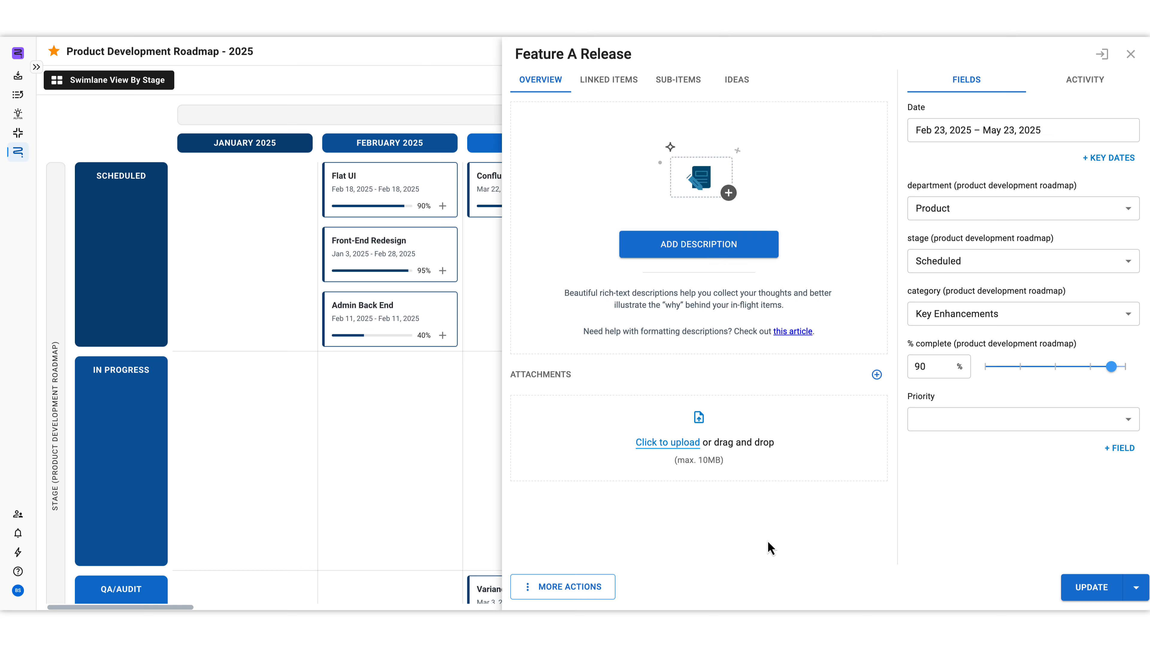
left_click(528, 590)
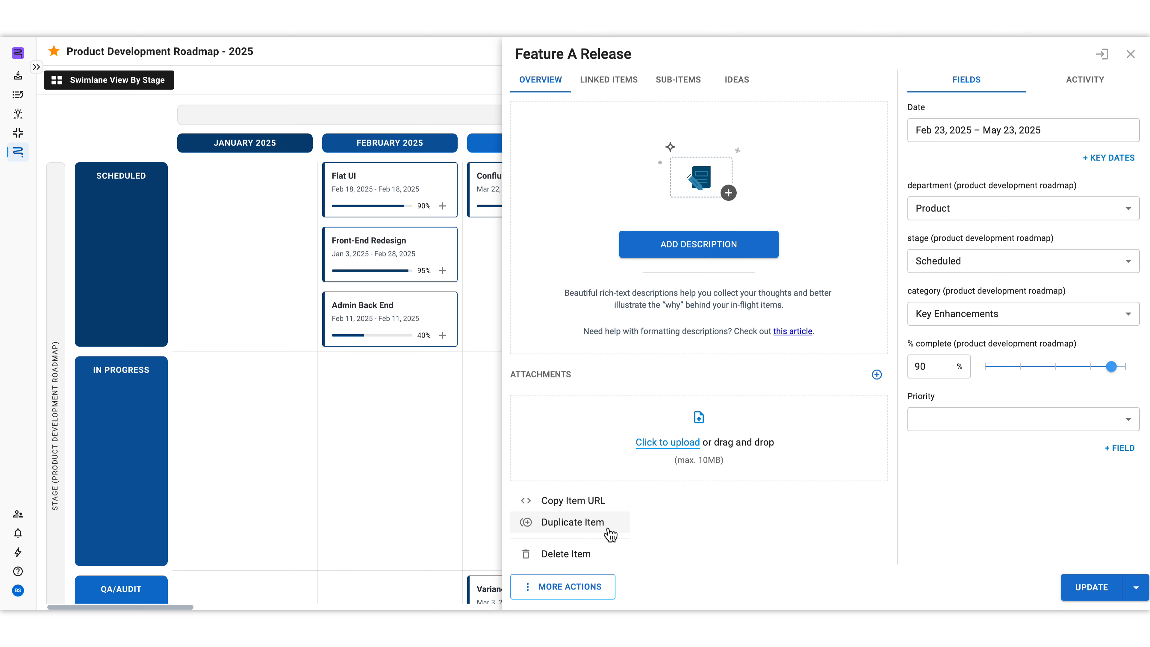
left_click(858, 533)
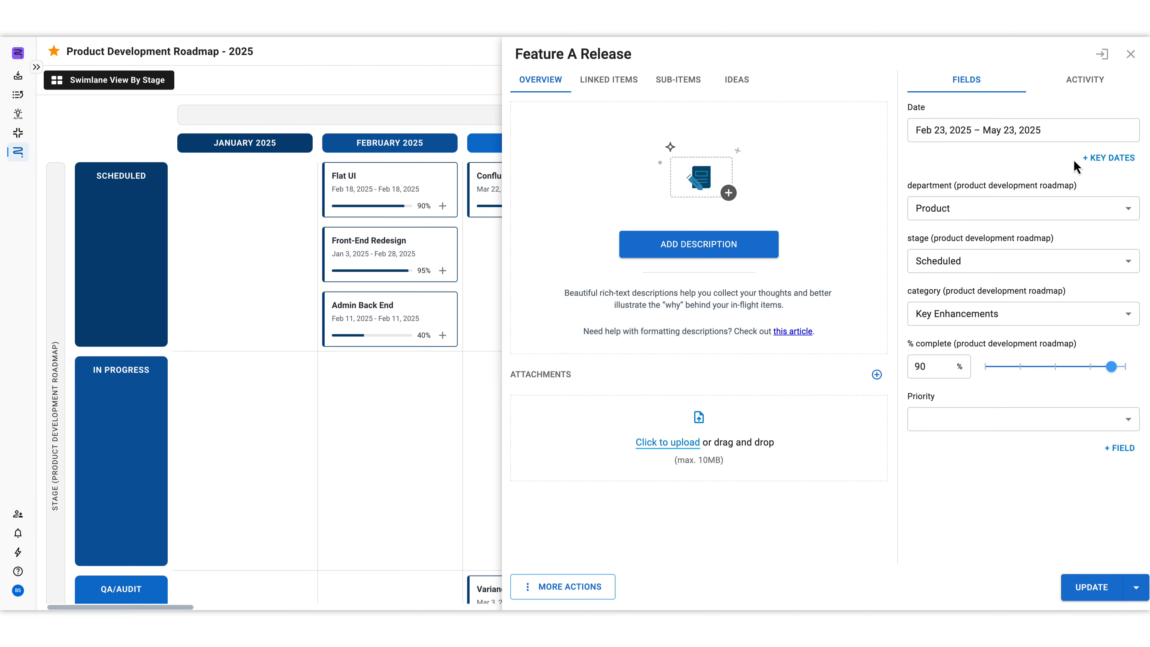
left_click(1130, 55)
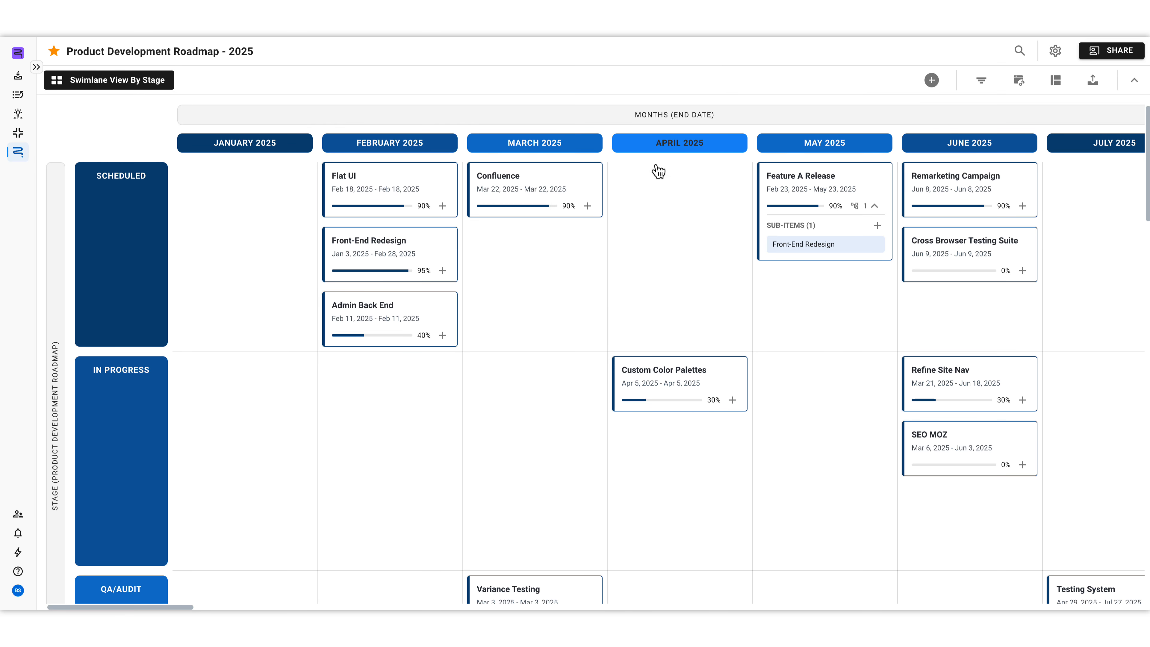
Step: Examine the available actions for the Confluence card in March 2025 and dismiss them
mouse_move(589, 175)
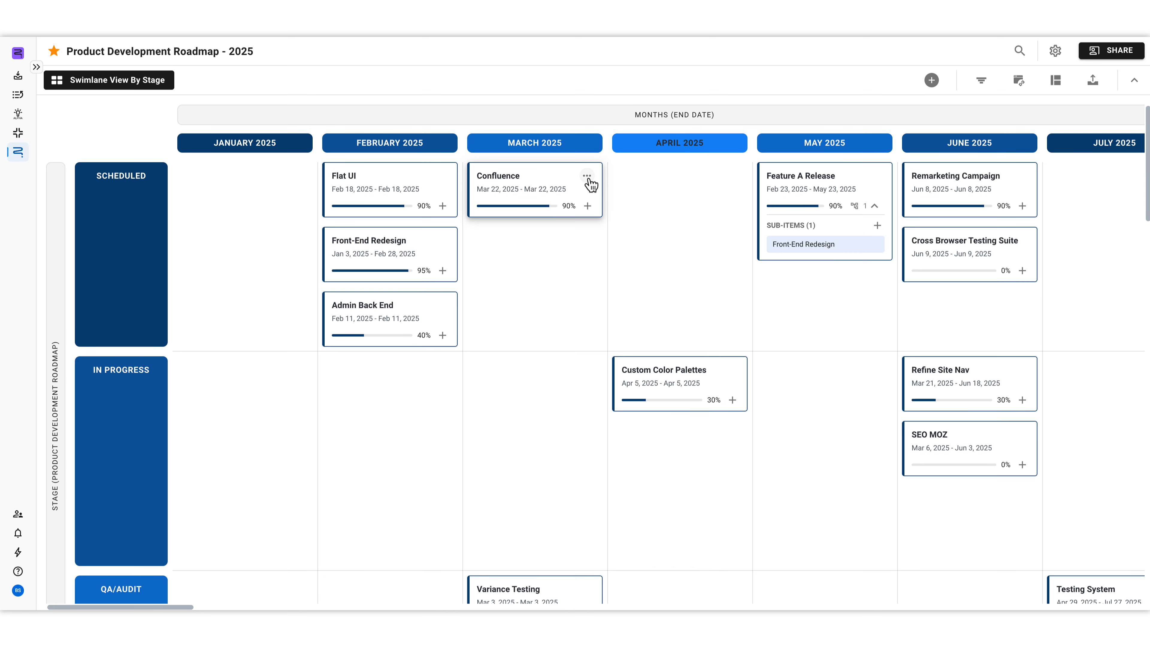
left_click(587, 178)
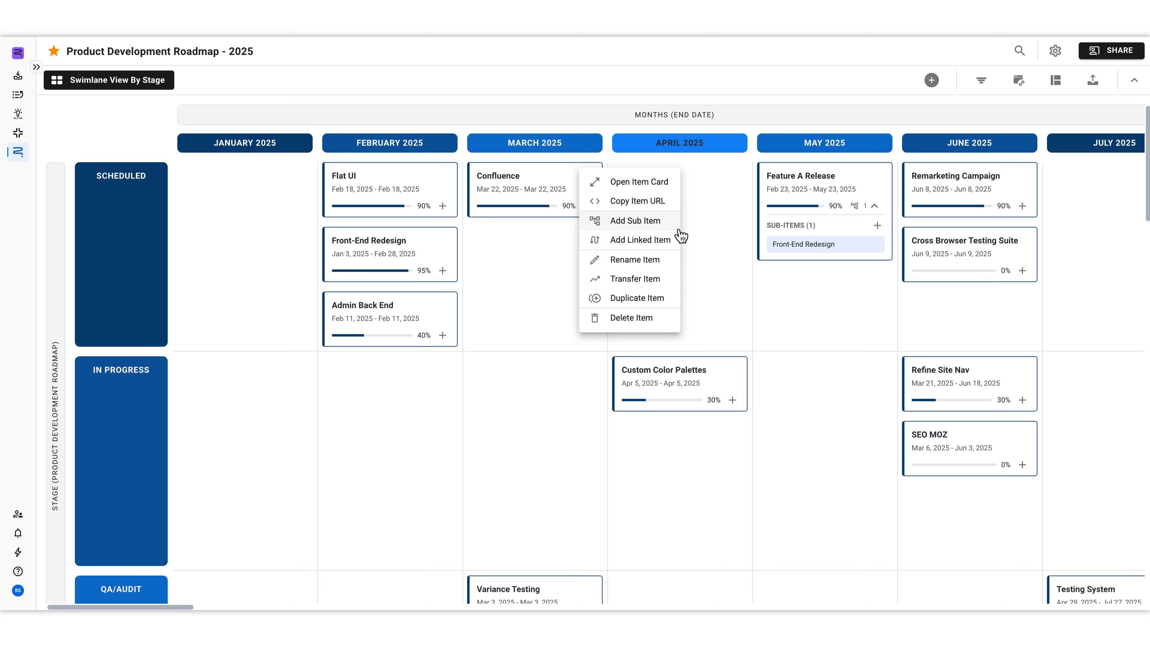
left_click(545, 238)
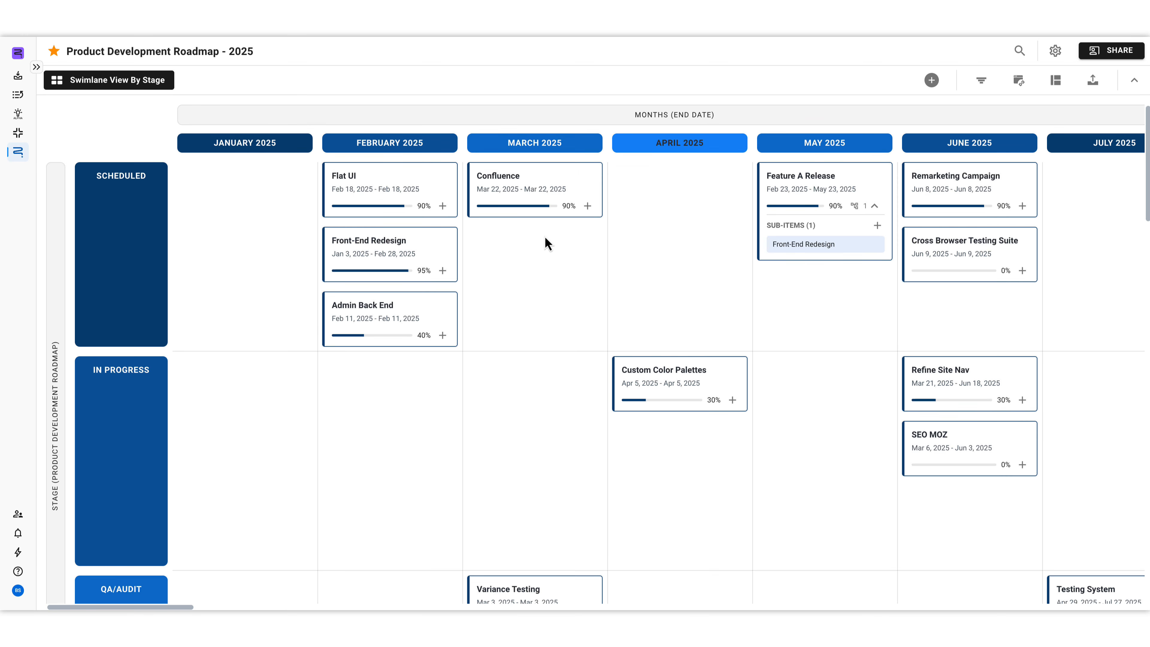
Step: Move the Confluence card from March 2025 to April 2025 within the Scheduled row
mouse_move(569, 197)
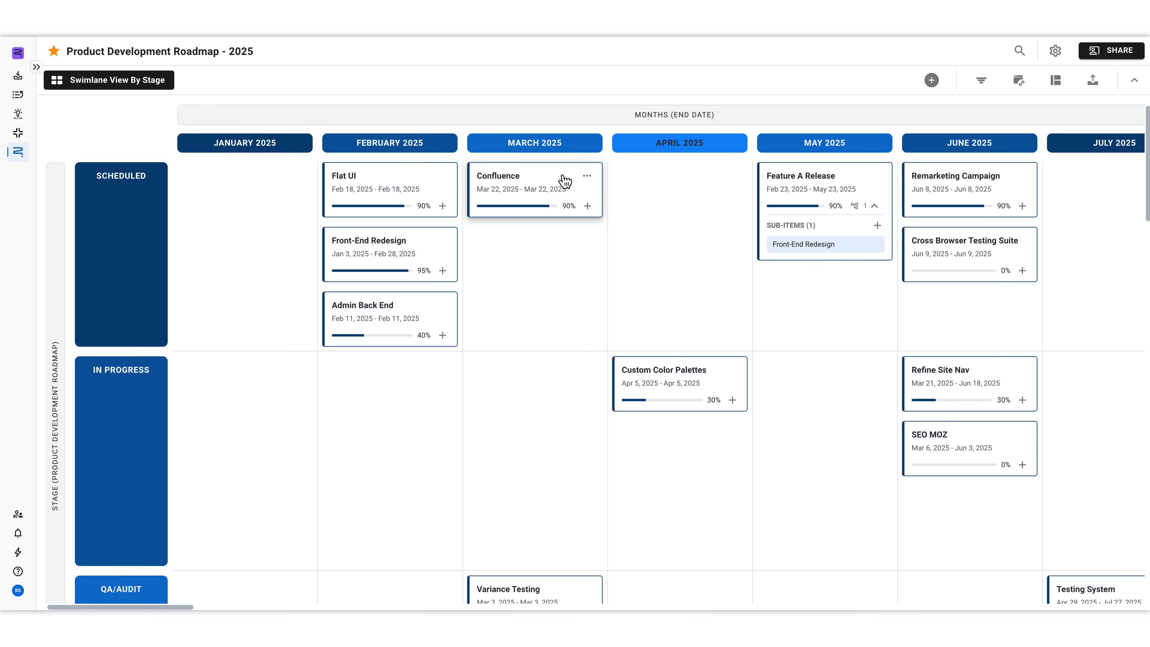
left_click_drag(563, 182, 695, 183)
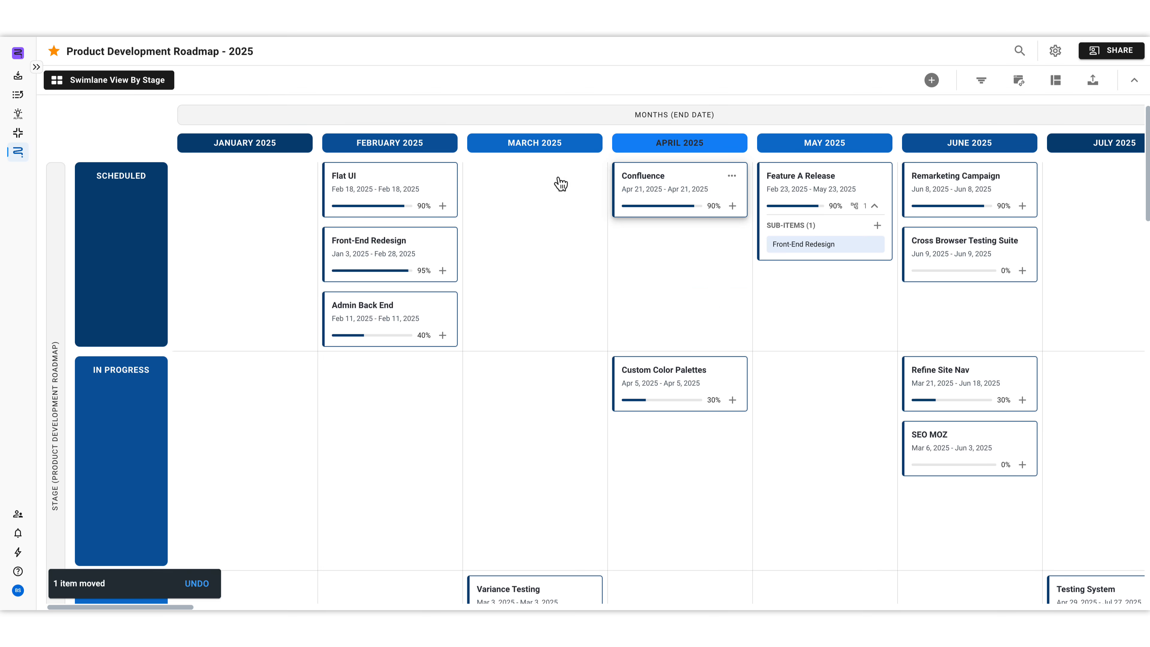
mouse_move(538, 240)
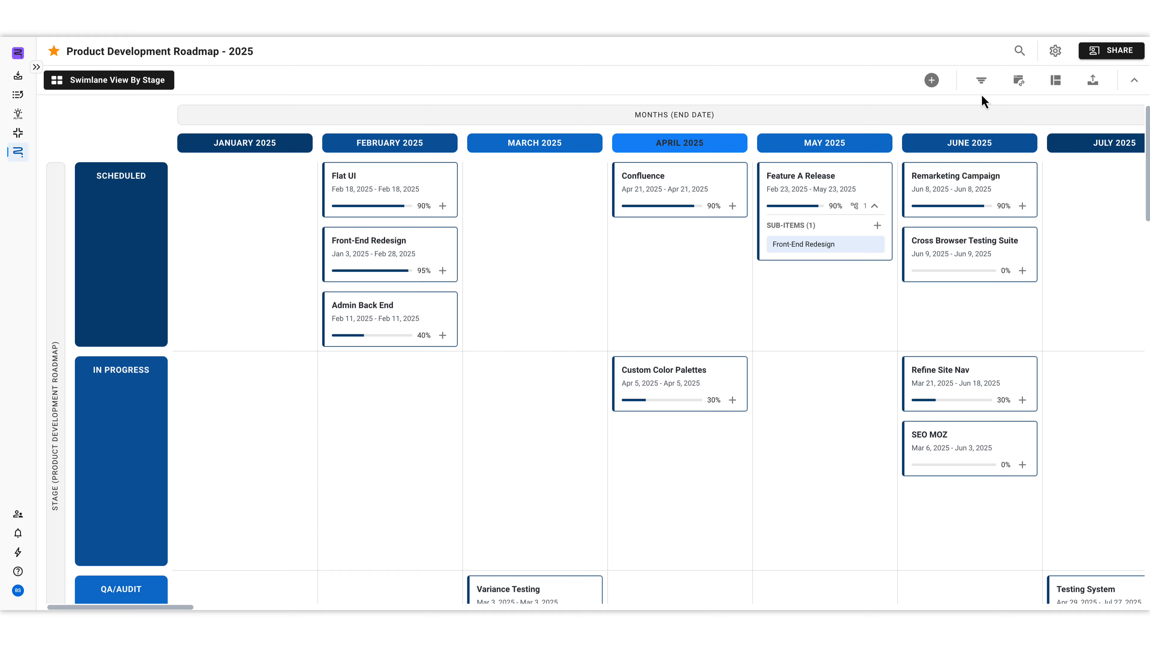
Step: Filter the swimlane view to items whose department (product development roadmap) field includes Marketing
left_click(981, 81)
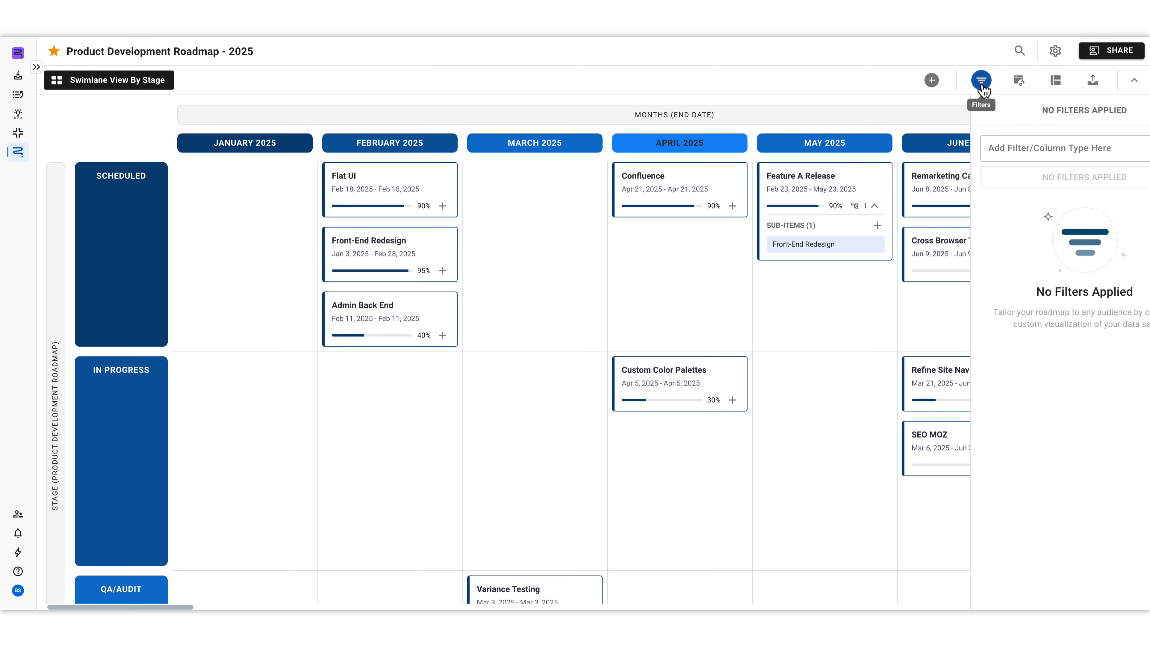
left_click(1013, 154)
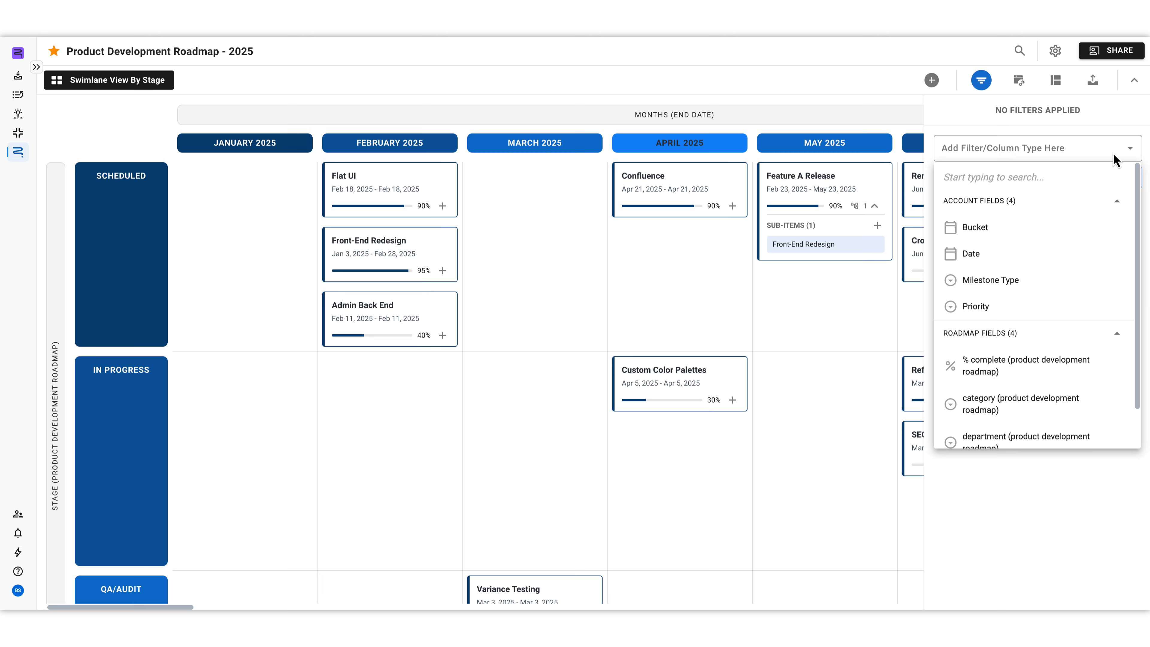
left_click(1099, 437)
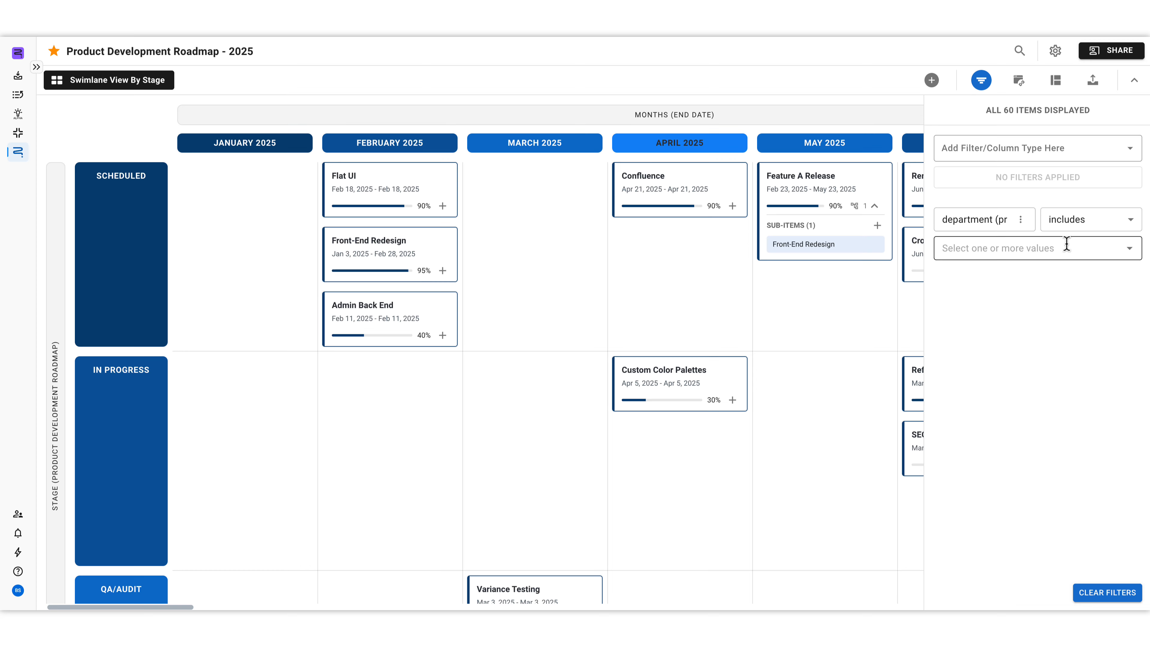
left_click(1067, 245)
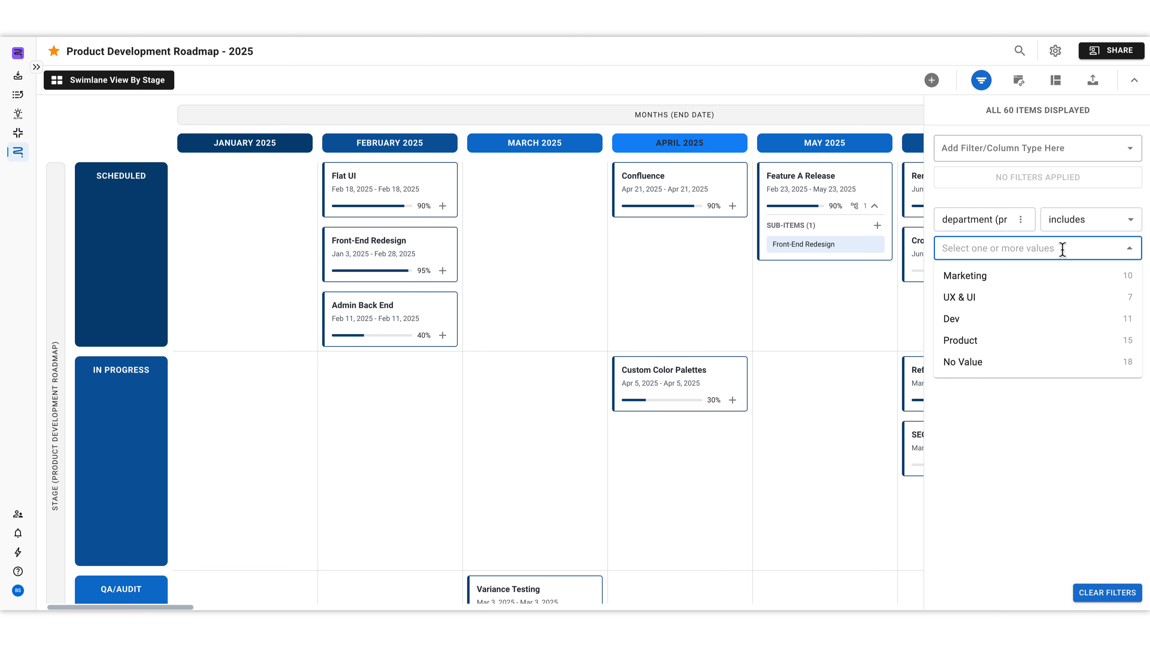
left_click(1050, 276)
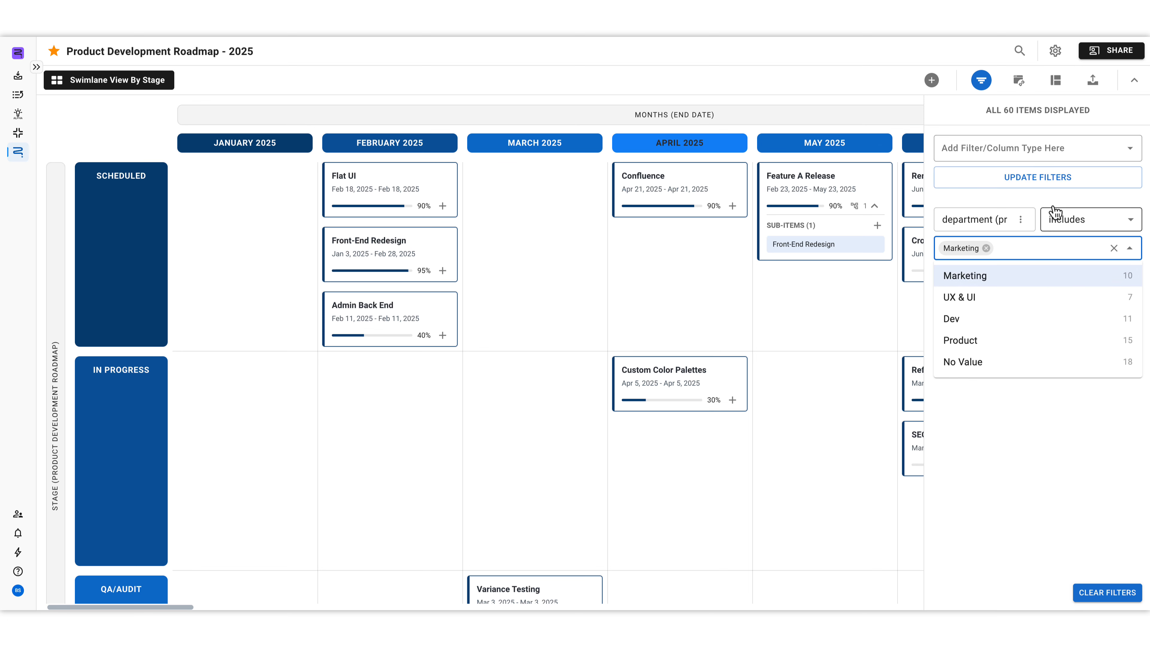
left_click(1052, 188)
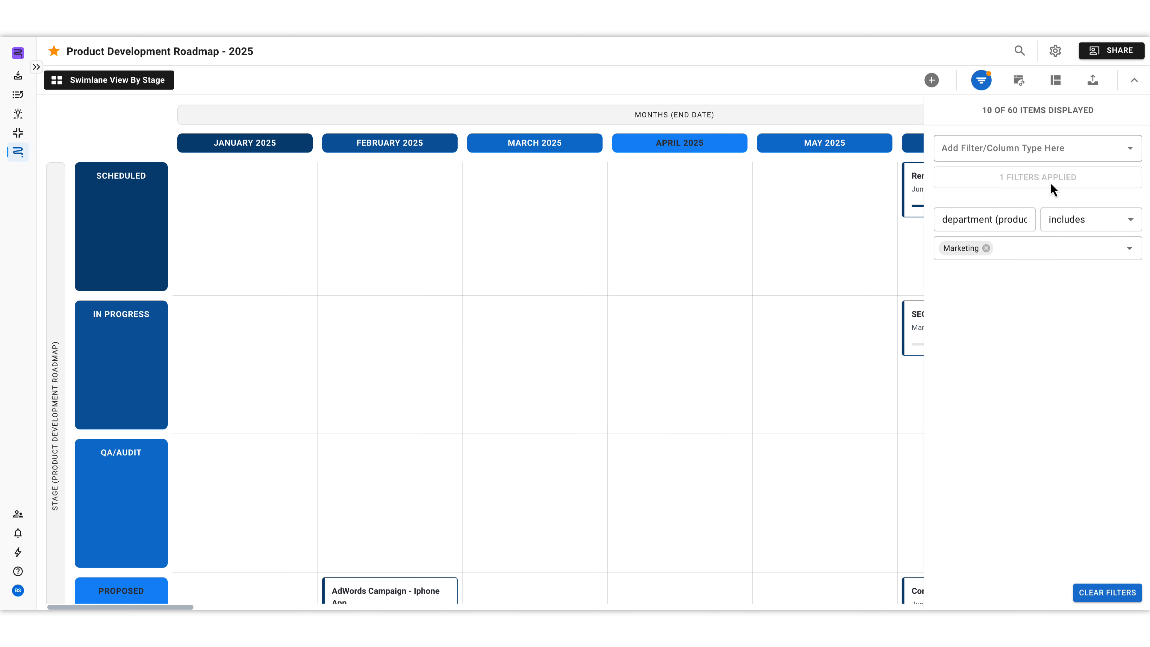
Step: Look over the filtered swimlanes and clear the Marketing department filter in the filter settings
scroll(609, 429, "down", 2)
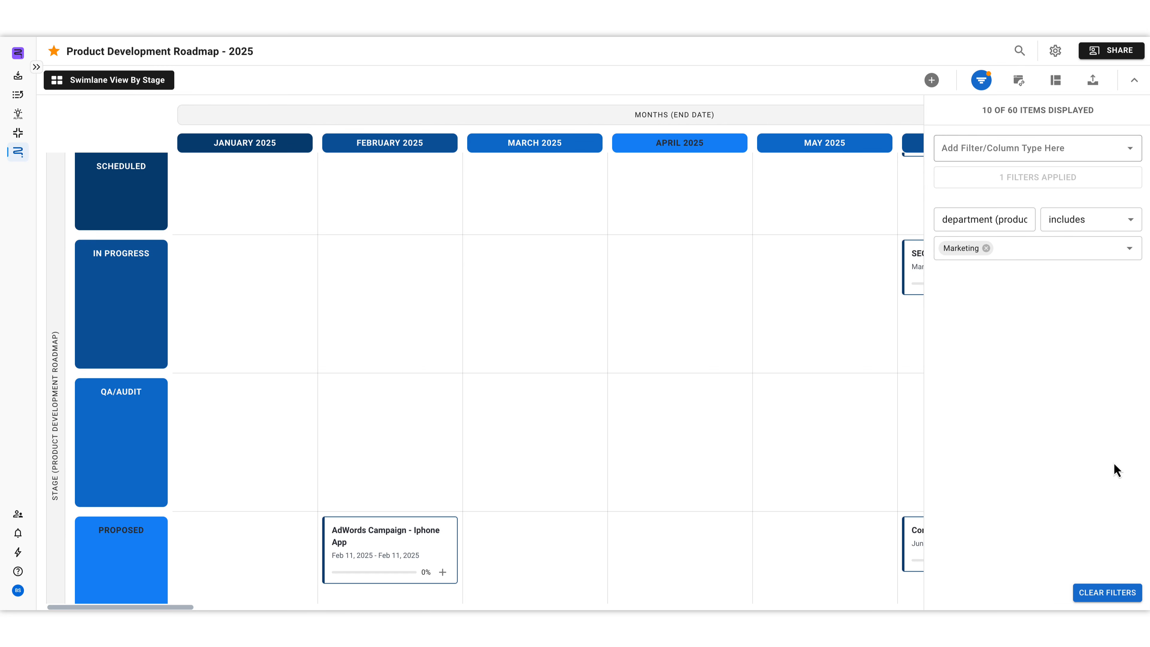
left_click(1107, 593)
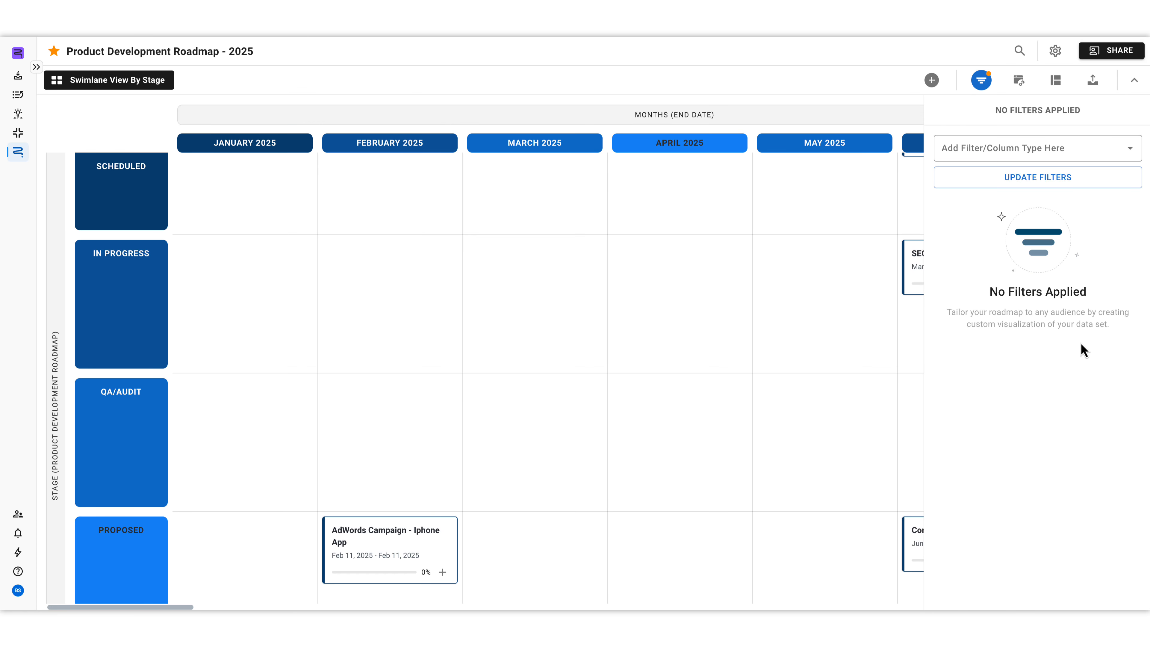
Step: Share the roadmap with a team member by name, with Edit permission, and save the sharing settings
left_click(1097, 60)
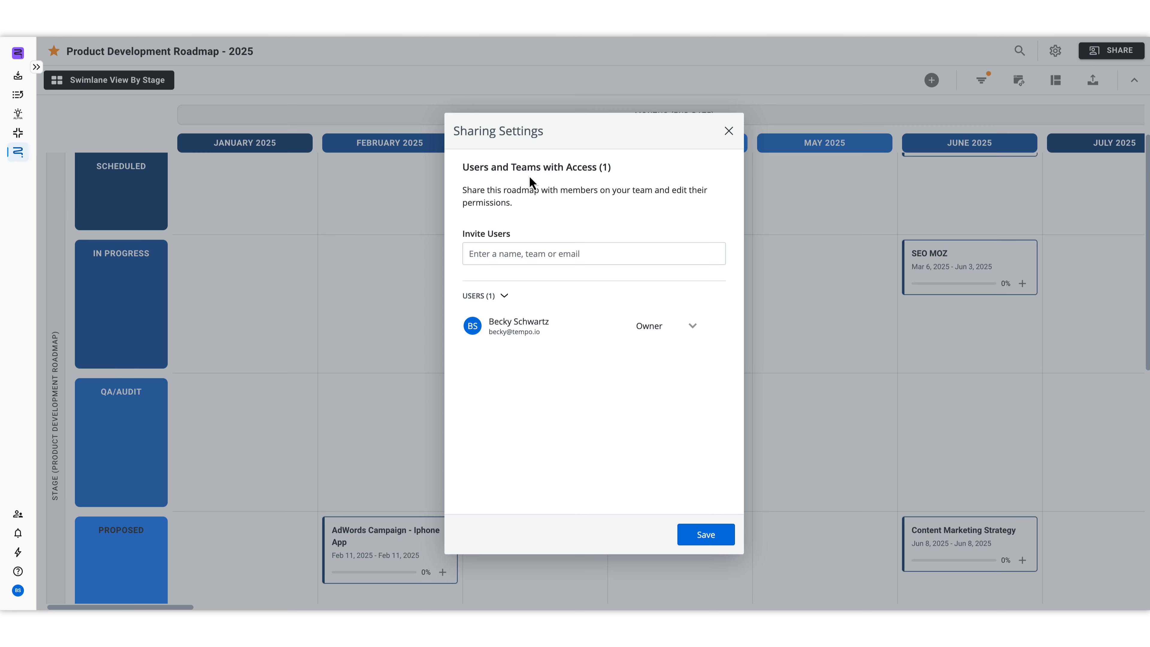
left_click(469, 257)
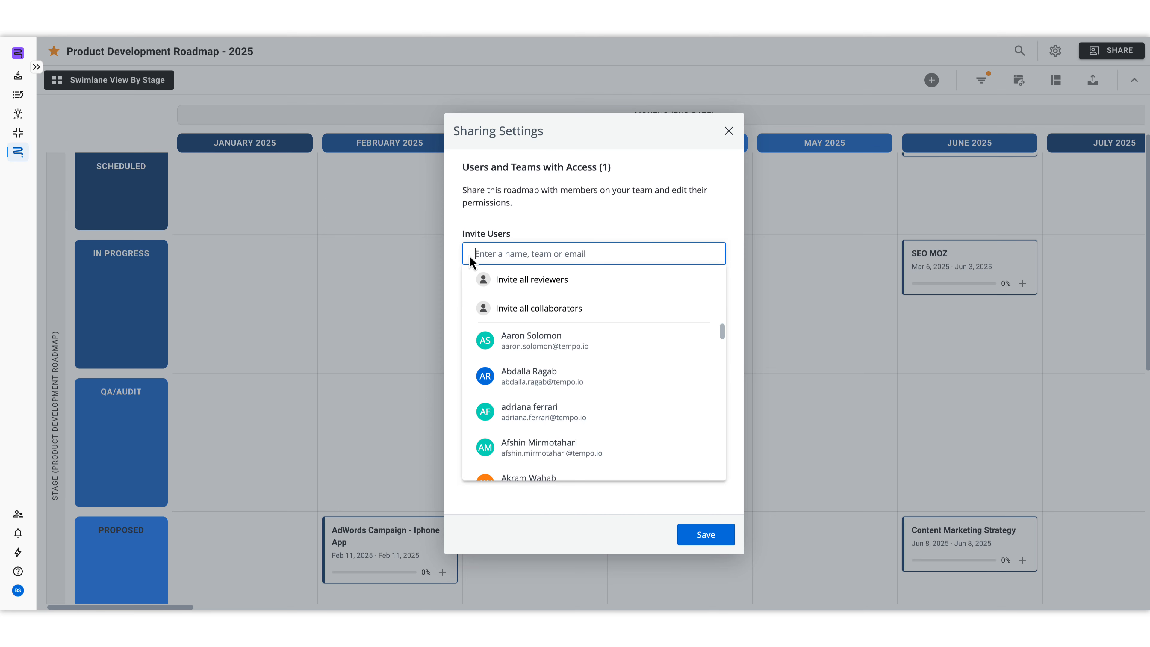
type("Edna")
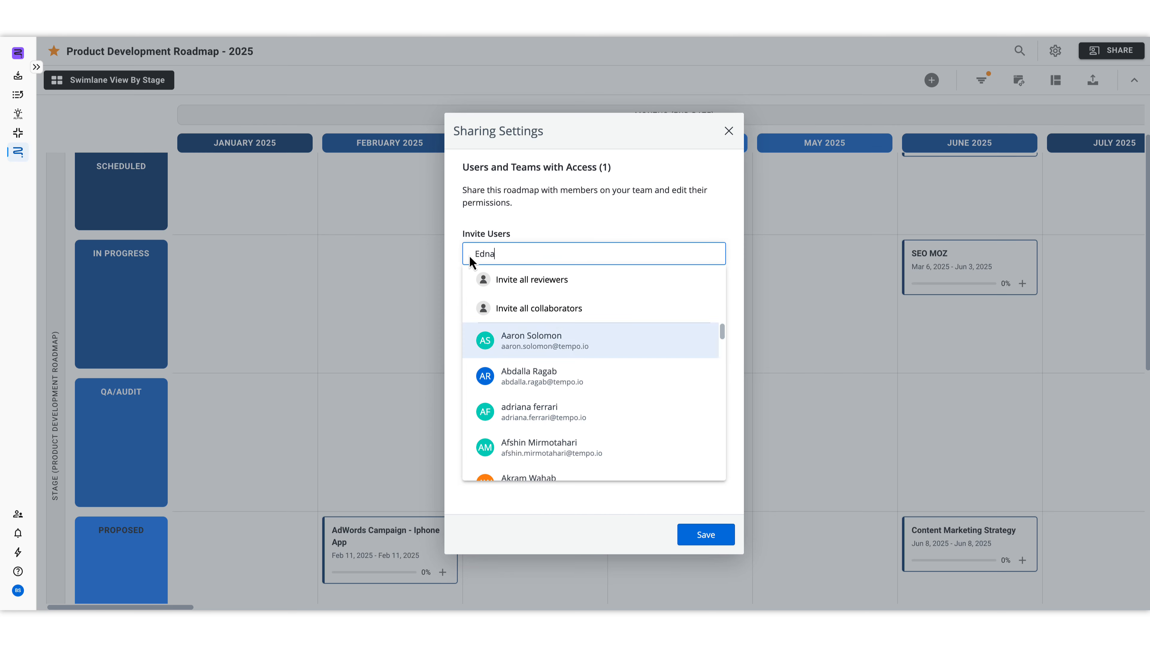
left_click(603, 352)
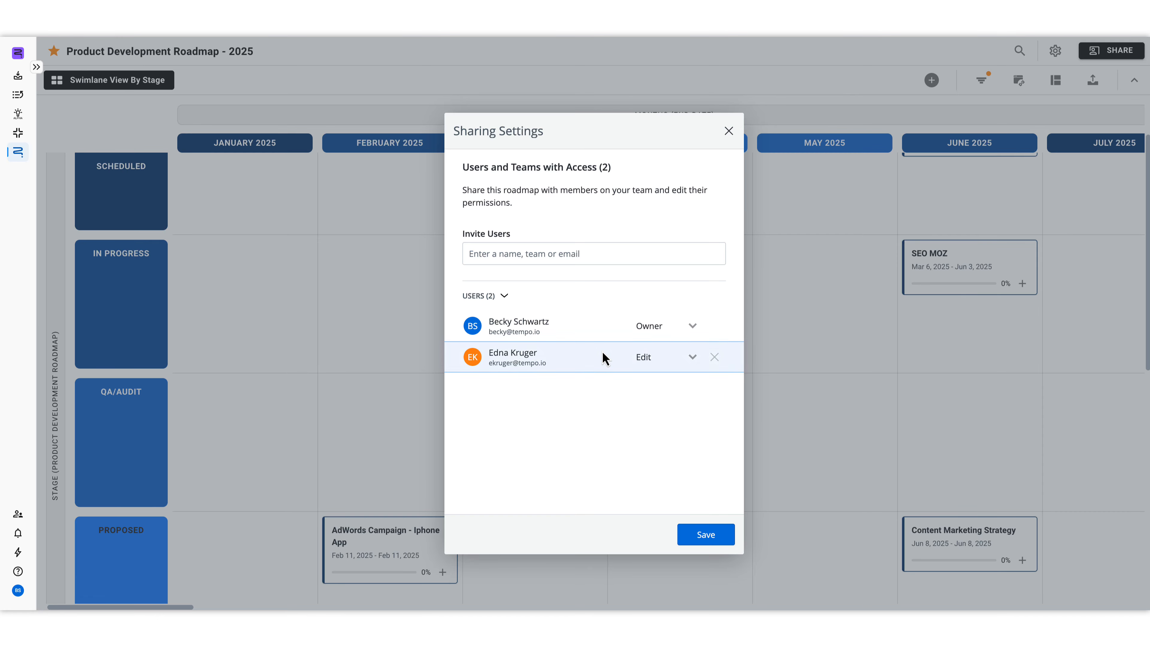
left_click(686, 362)
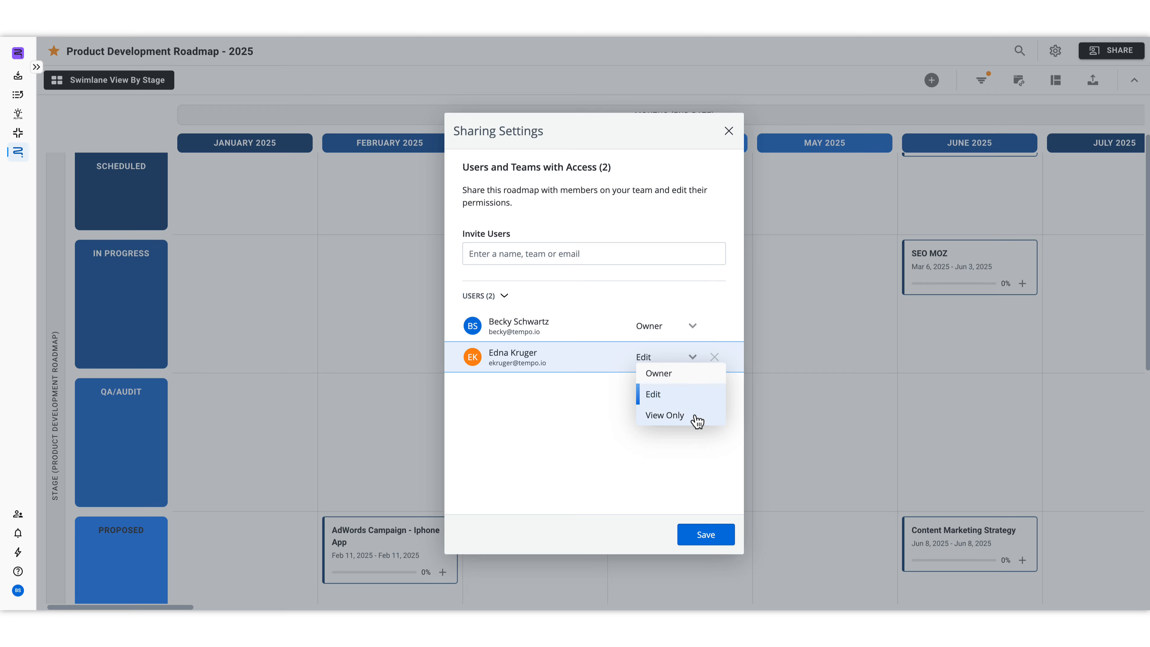
left_click(689, 437)
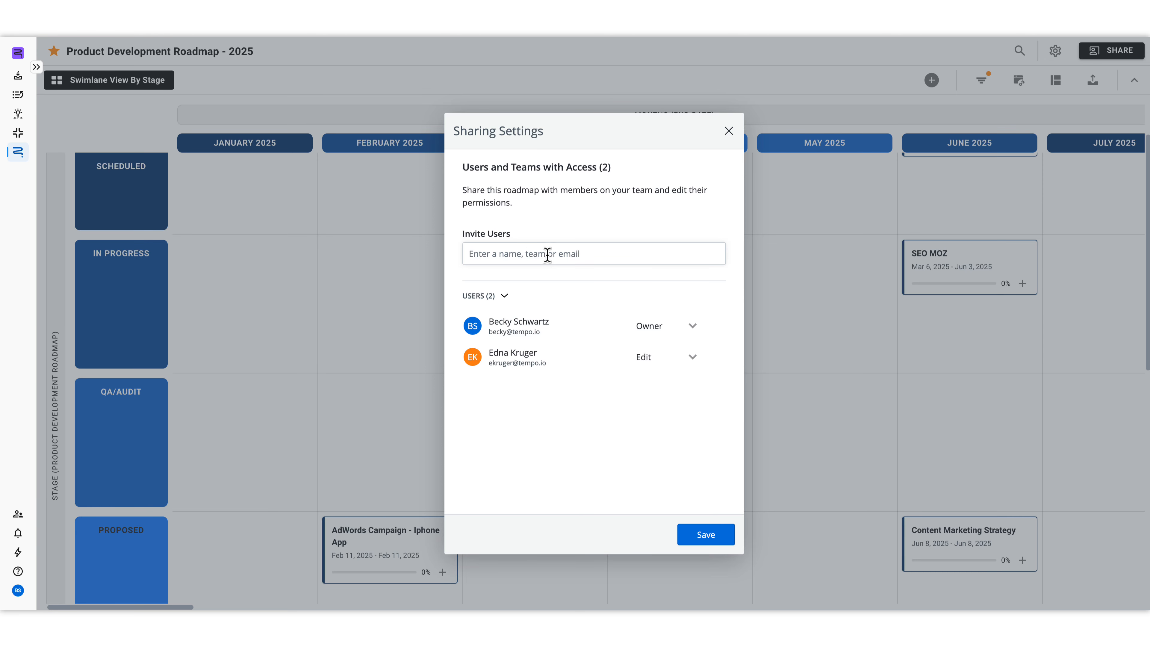
left_click(729, 541)
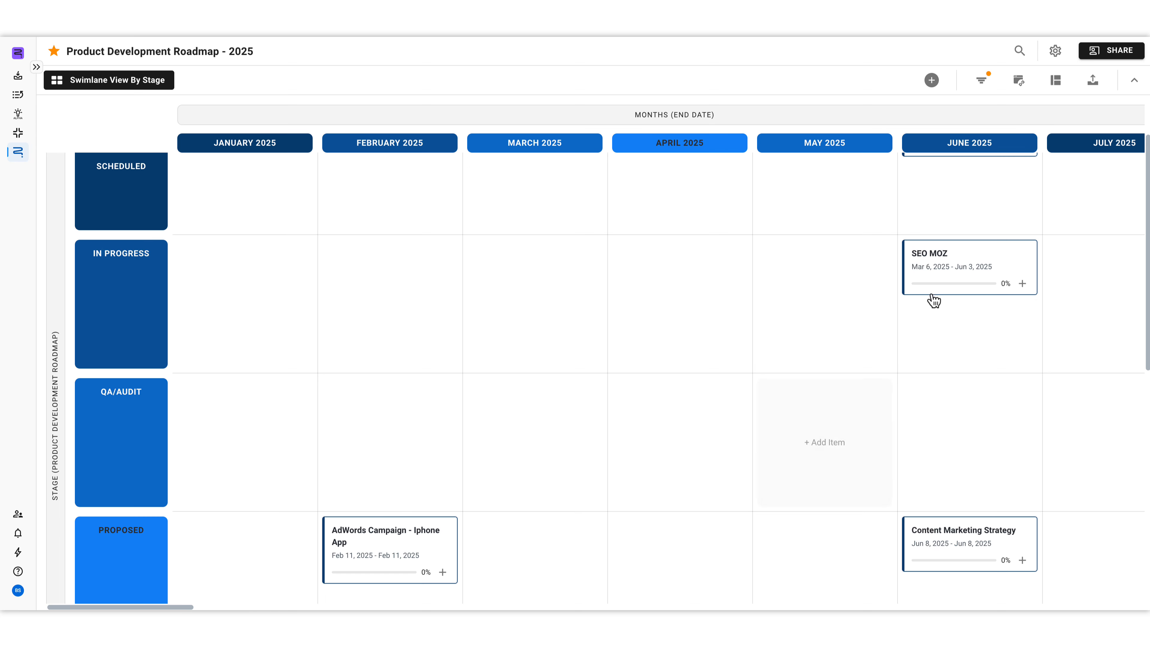
Step: Review the roadmap's publish types and its layout and publish settings, and close them without publishing
left_click(1094, 83)
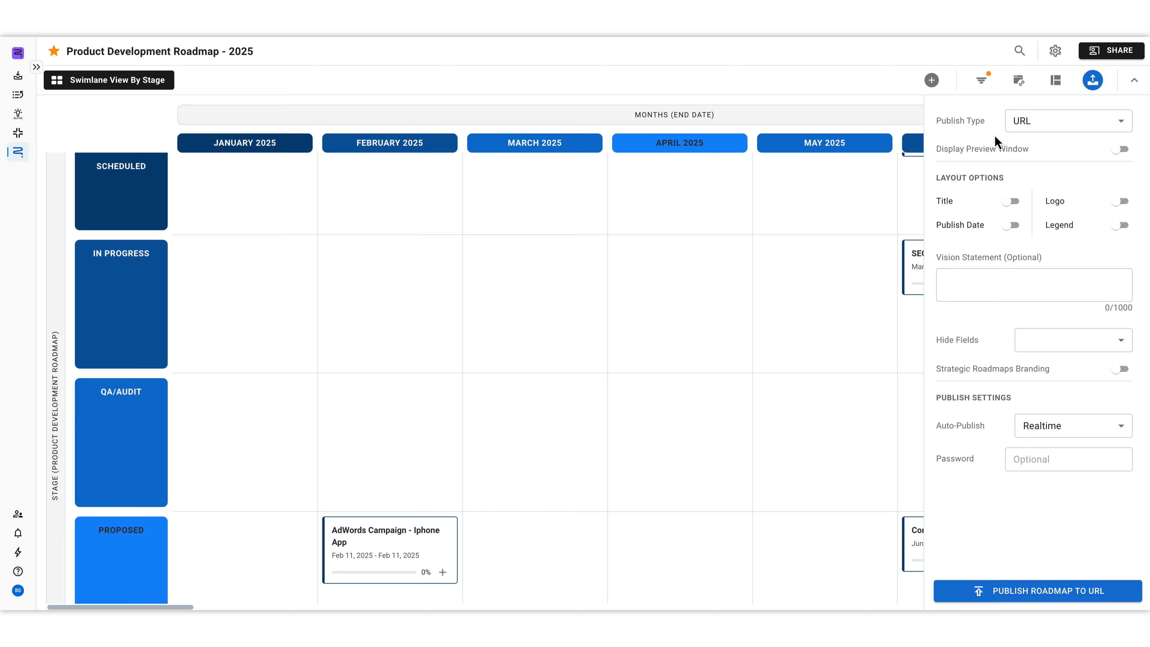
left_click(1041, 126)
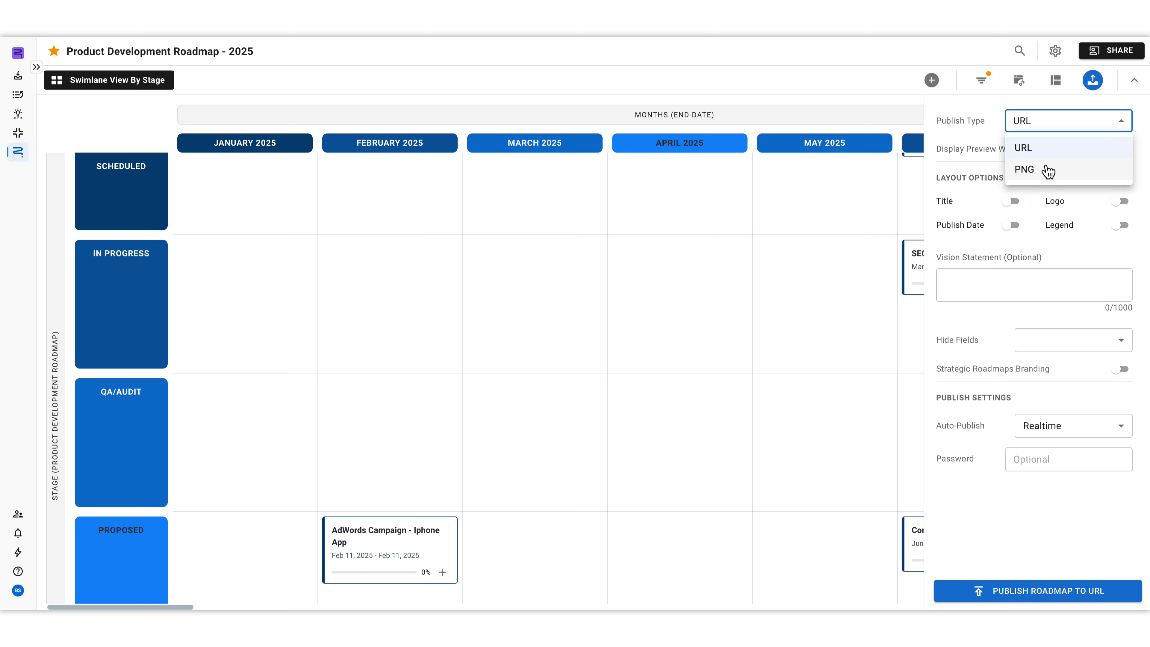
left_click(990, 131)
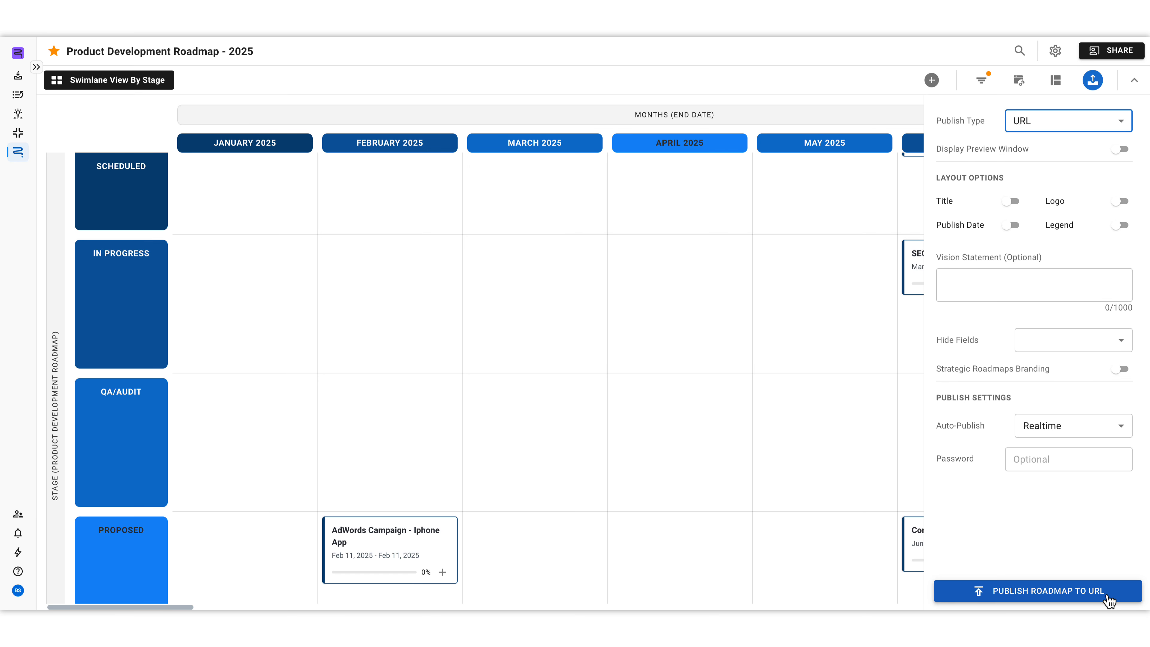
left_click(1095, 90)
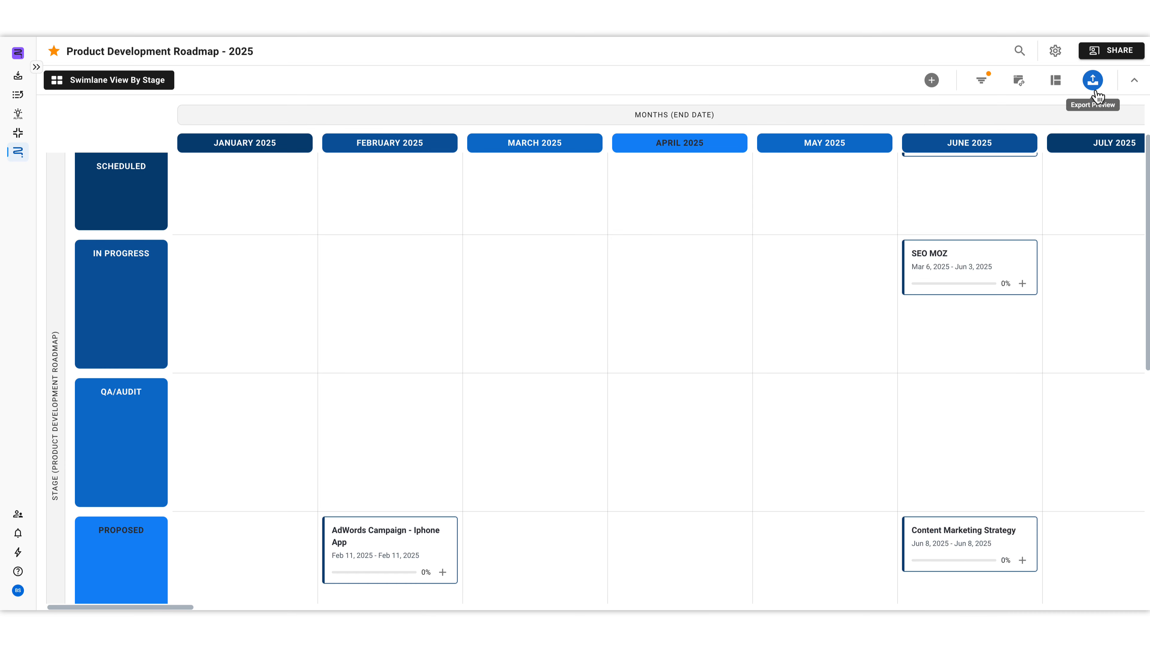
Step: Review the integrations available for the roadmap and close the list
left_click(1021, 91)
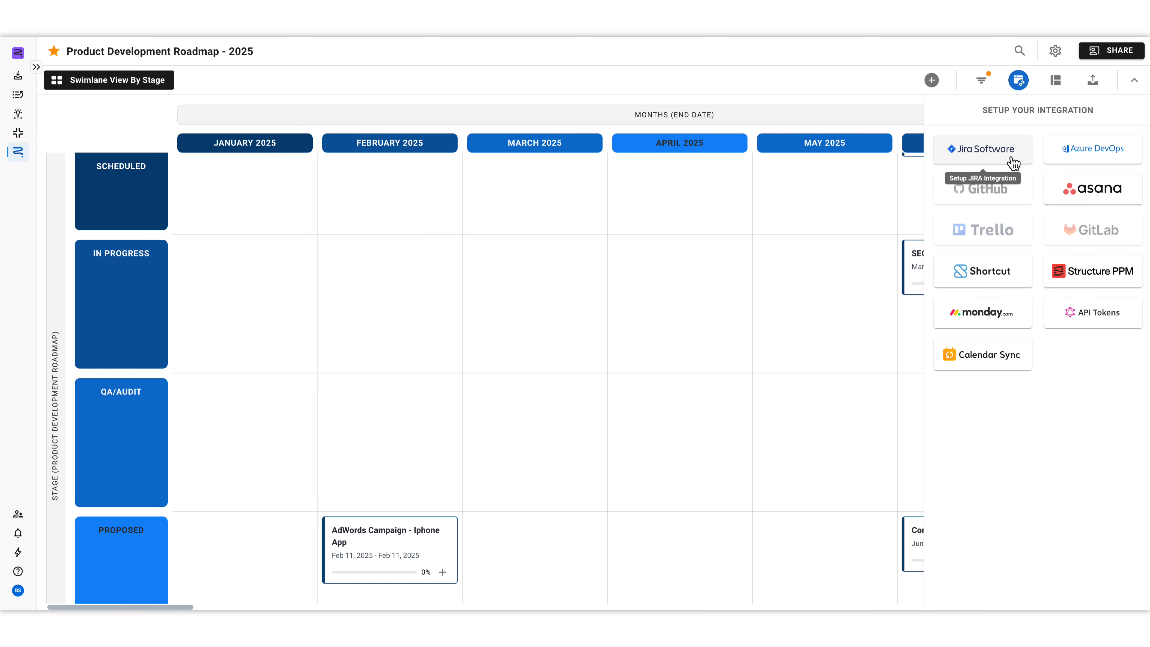
left_click(1019, 80)
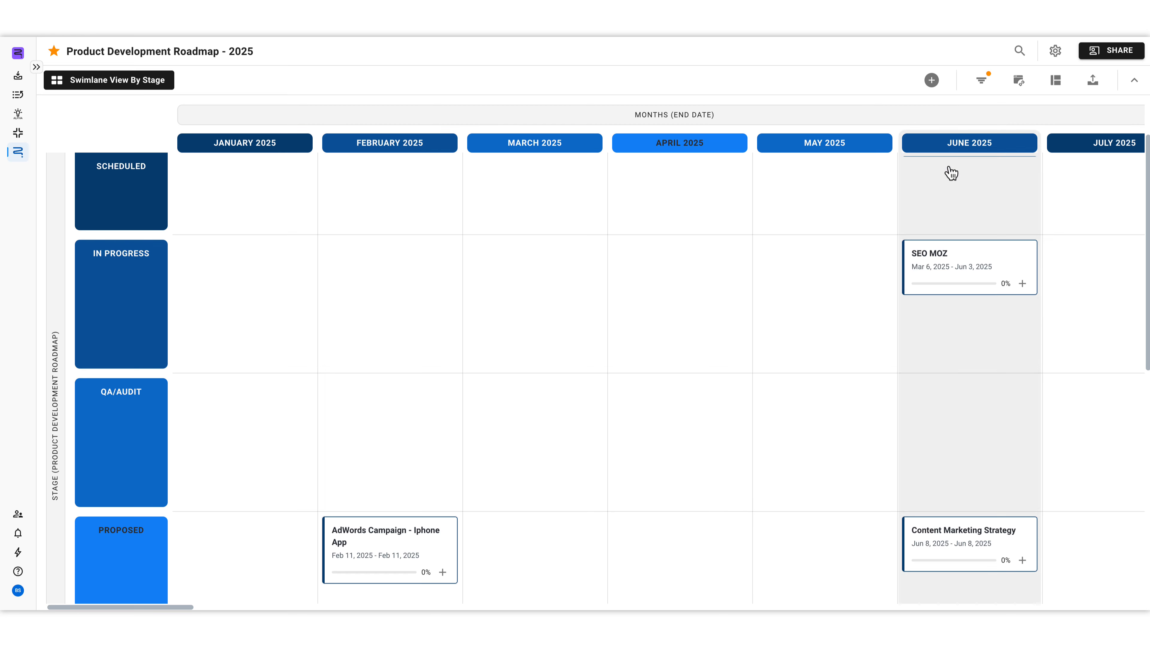
Step: View the SEO MOZ item card, close it, and open the Help & Support options
left_click(997, 254)
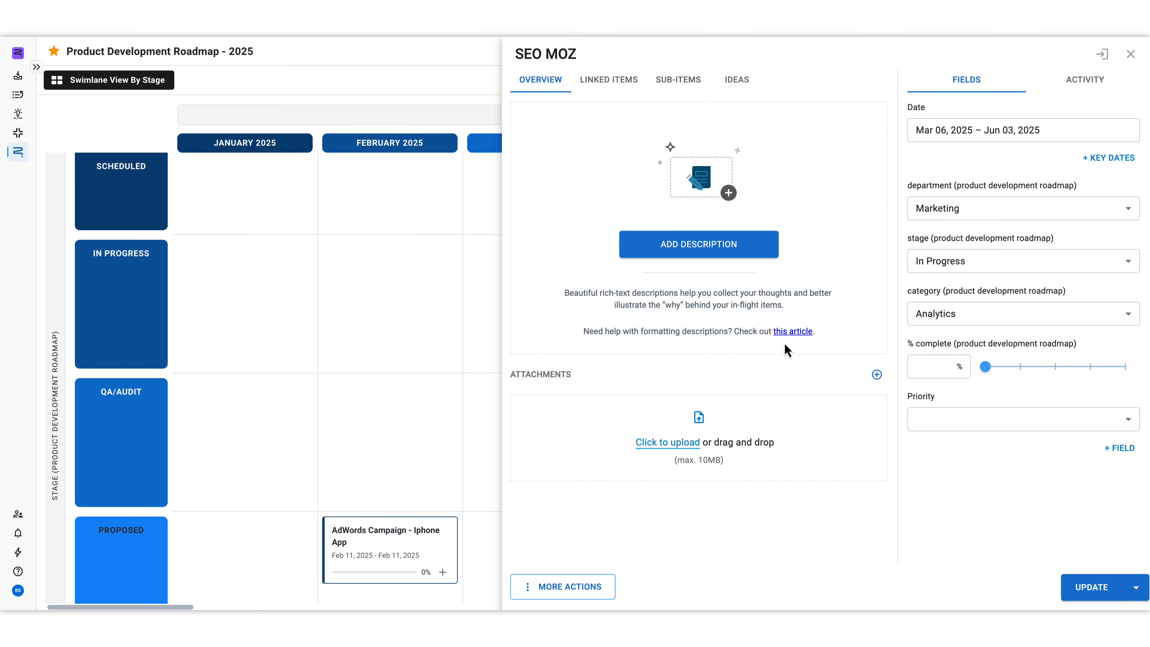
left_click(1130, 54)
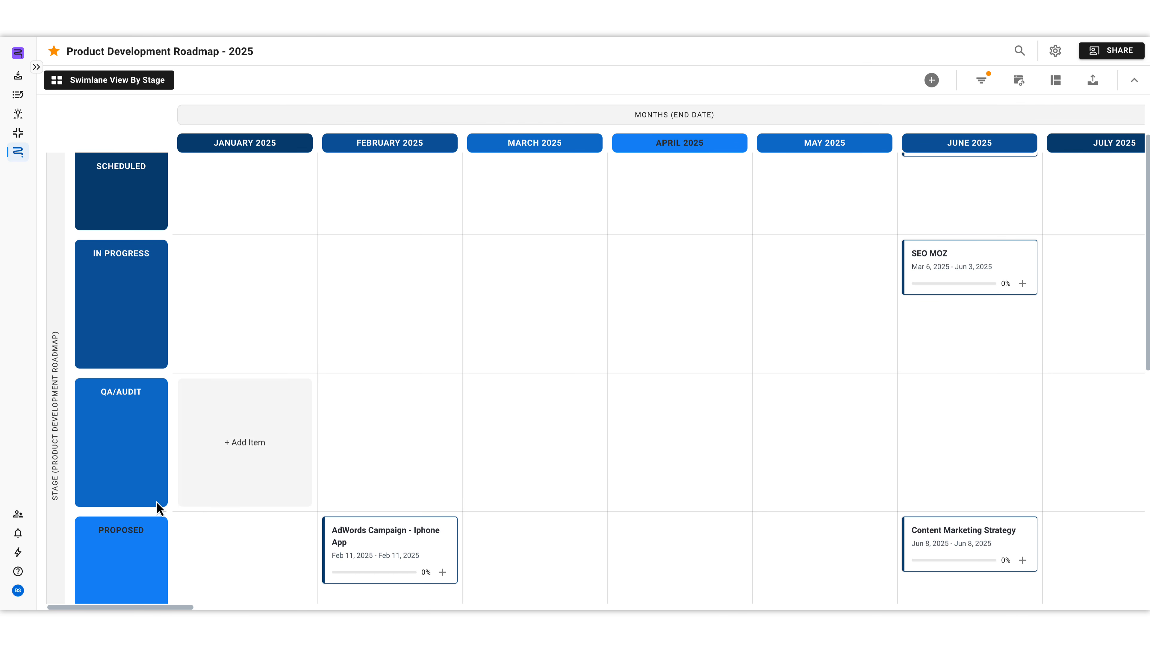
left_click(24, 573)
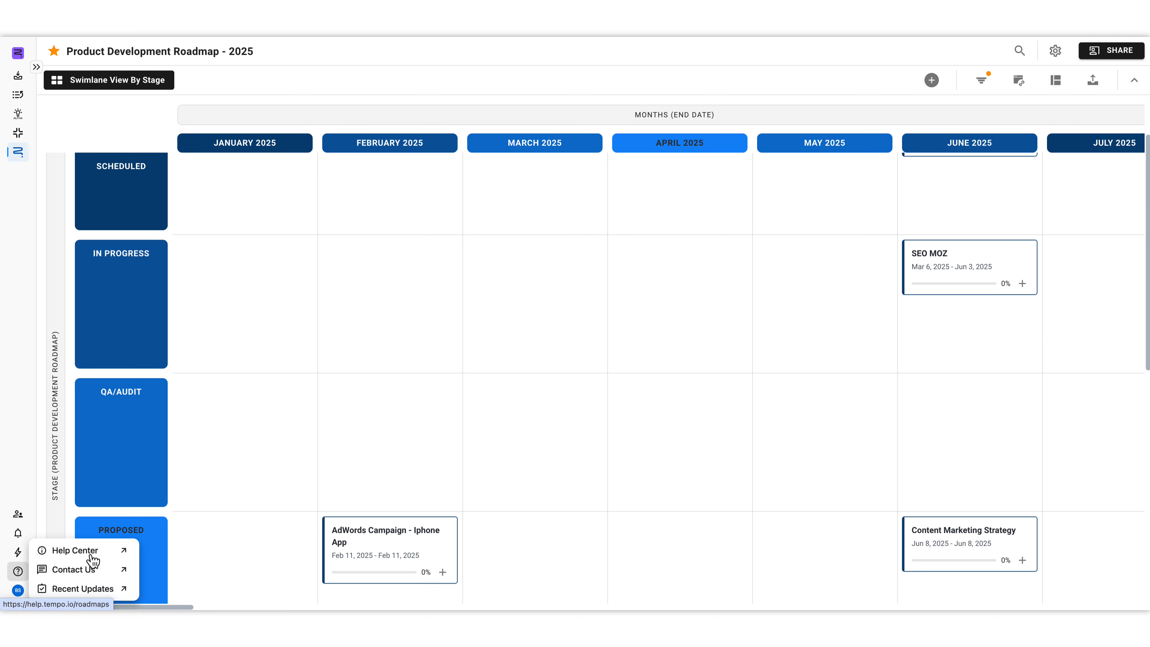